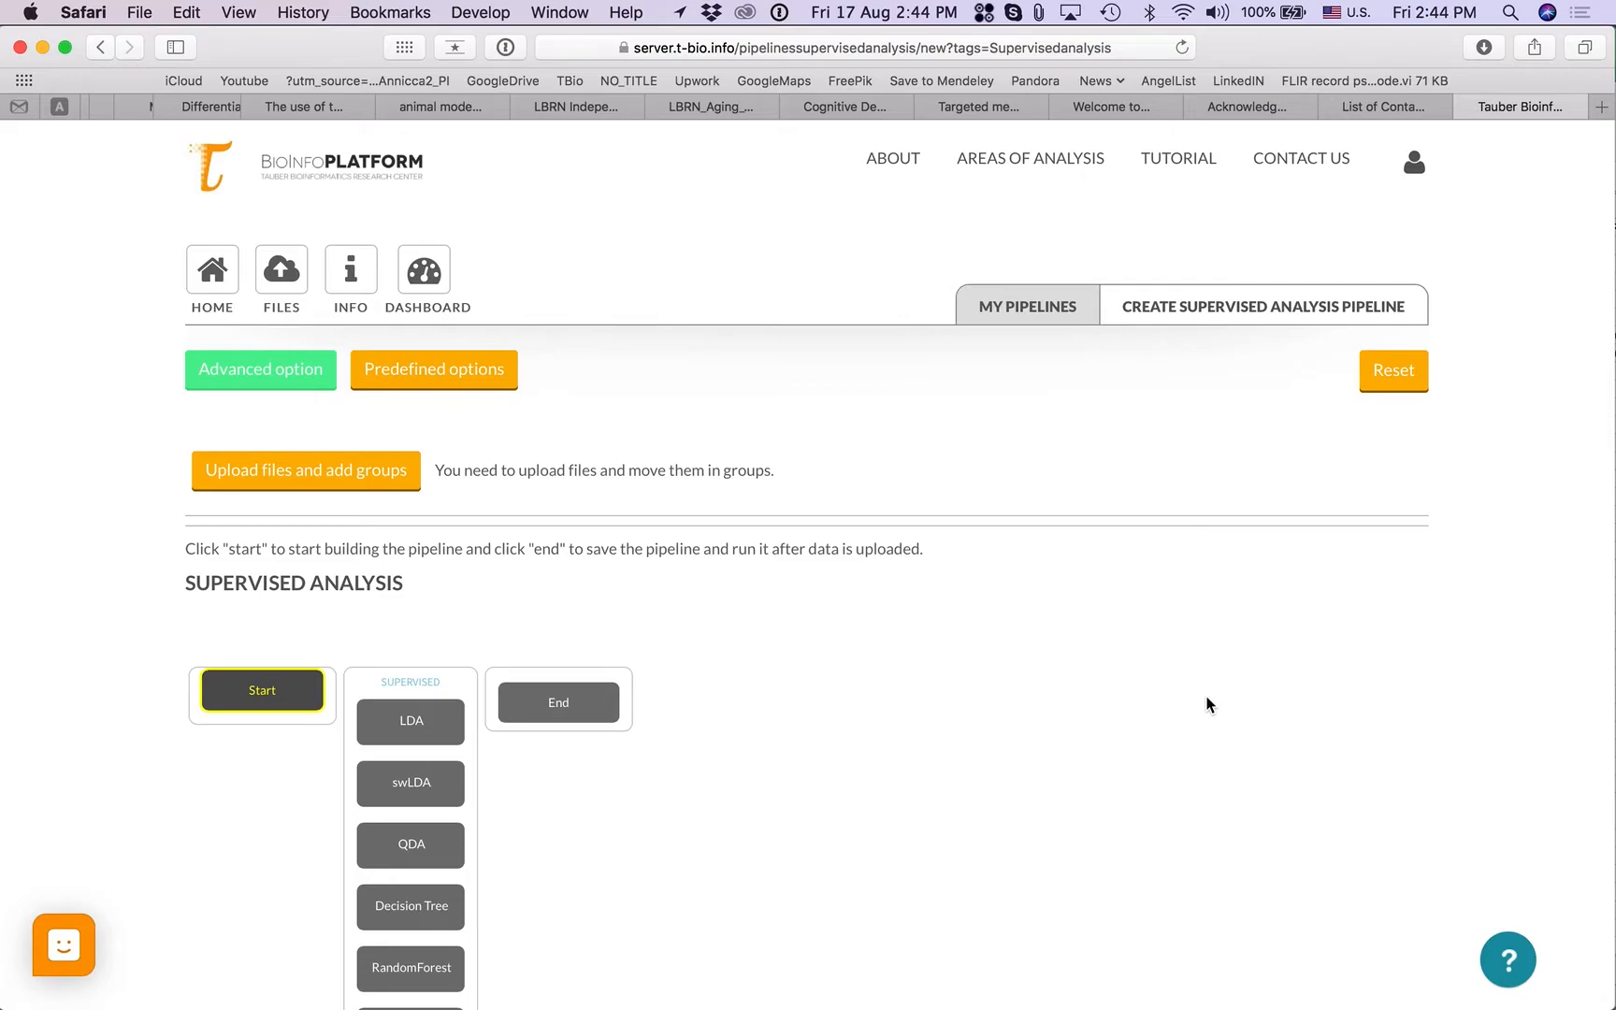
Switch to Excel, bring up the GE_Norm_train workbook and widen column A so the full gene ids fit.
key("super+Tab")
key("super+Tab")
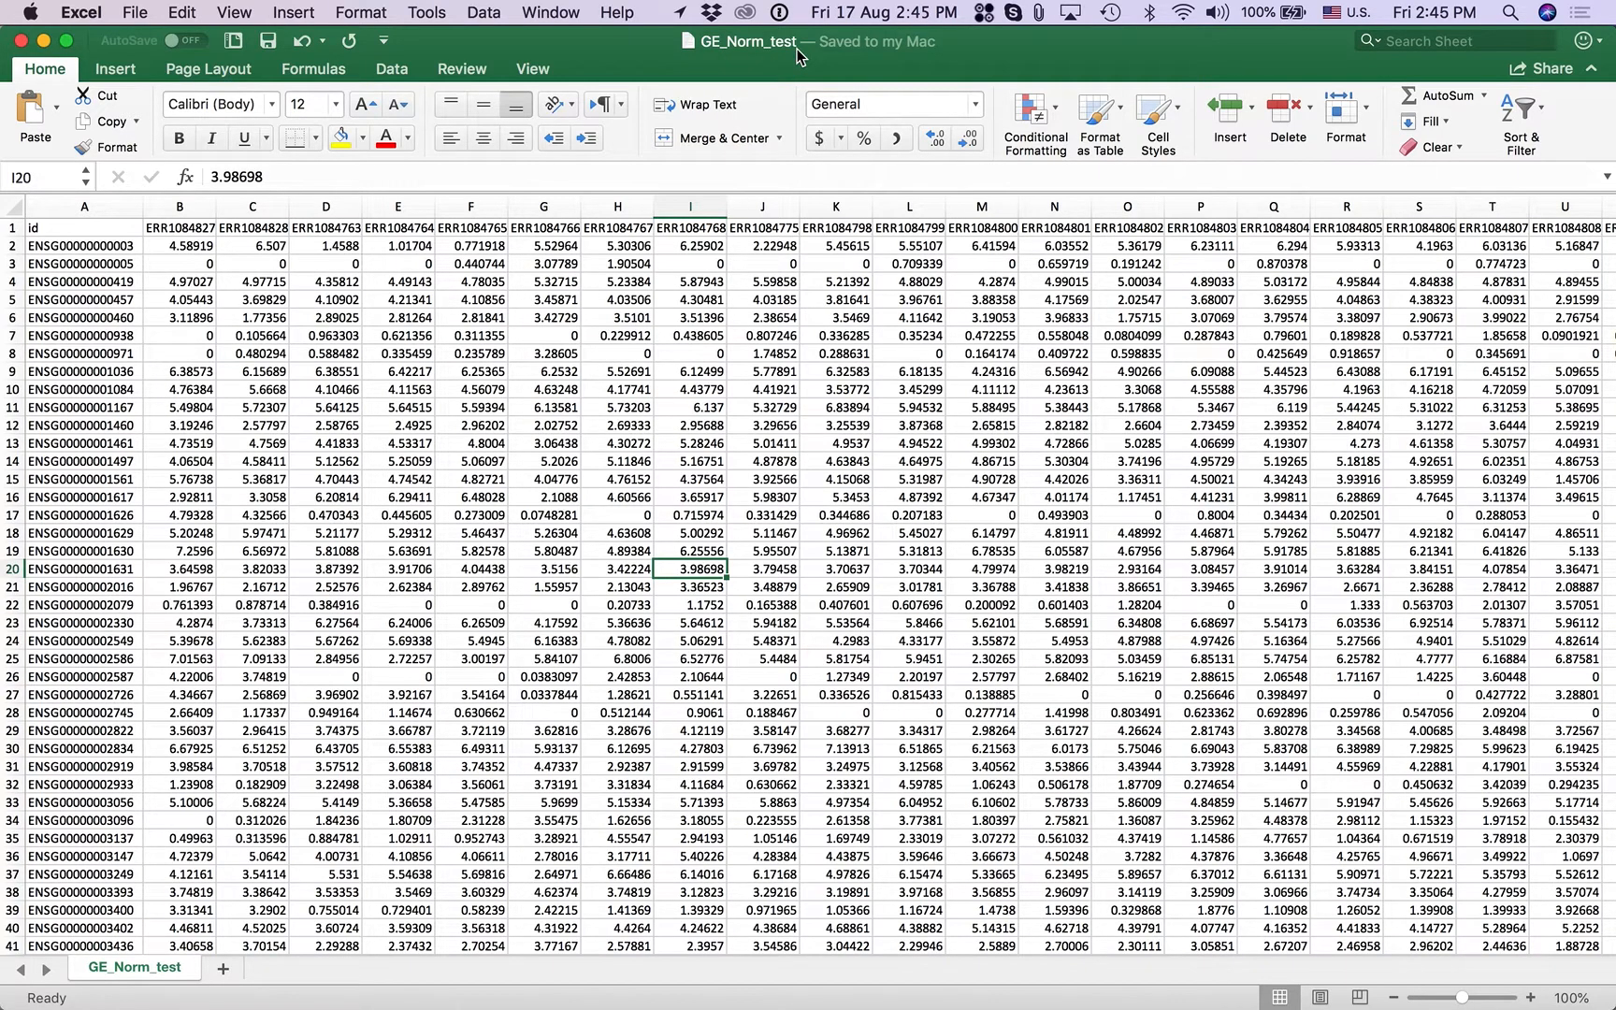
key("super+grave")
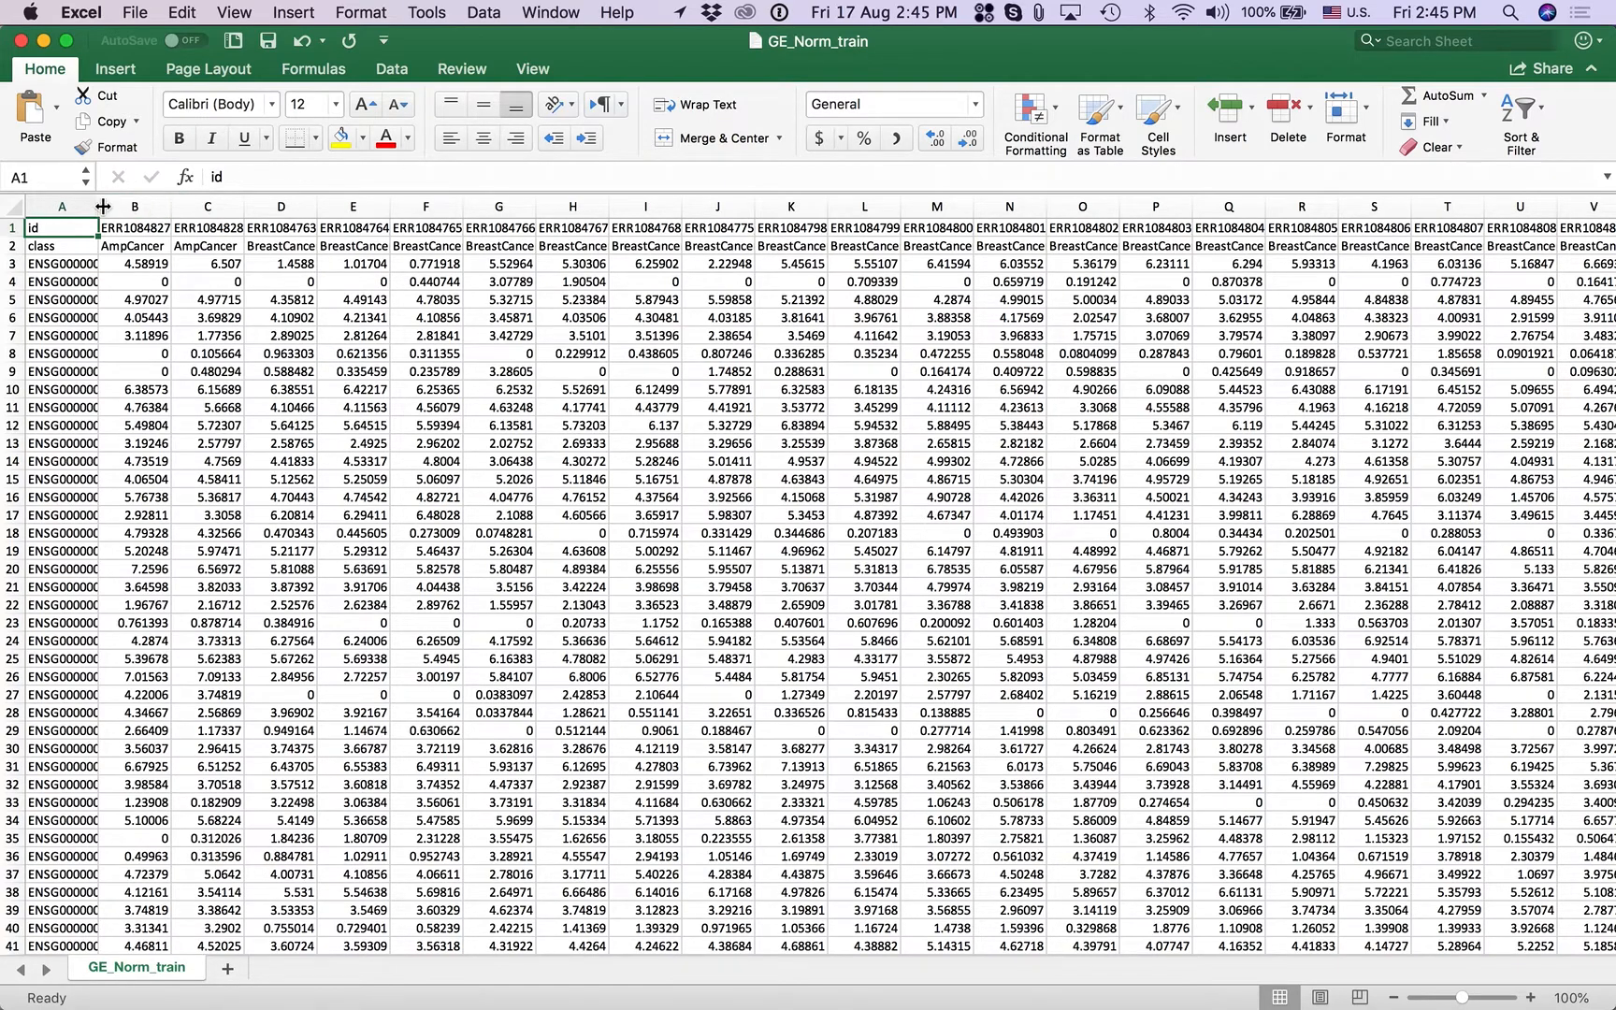
left_click_drag(98, 206, 173, 206)
left_click(224, 225)
left_click(147, 224)
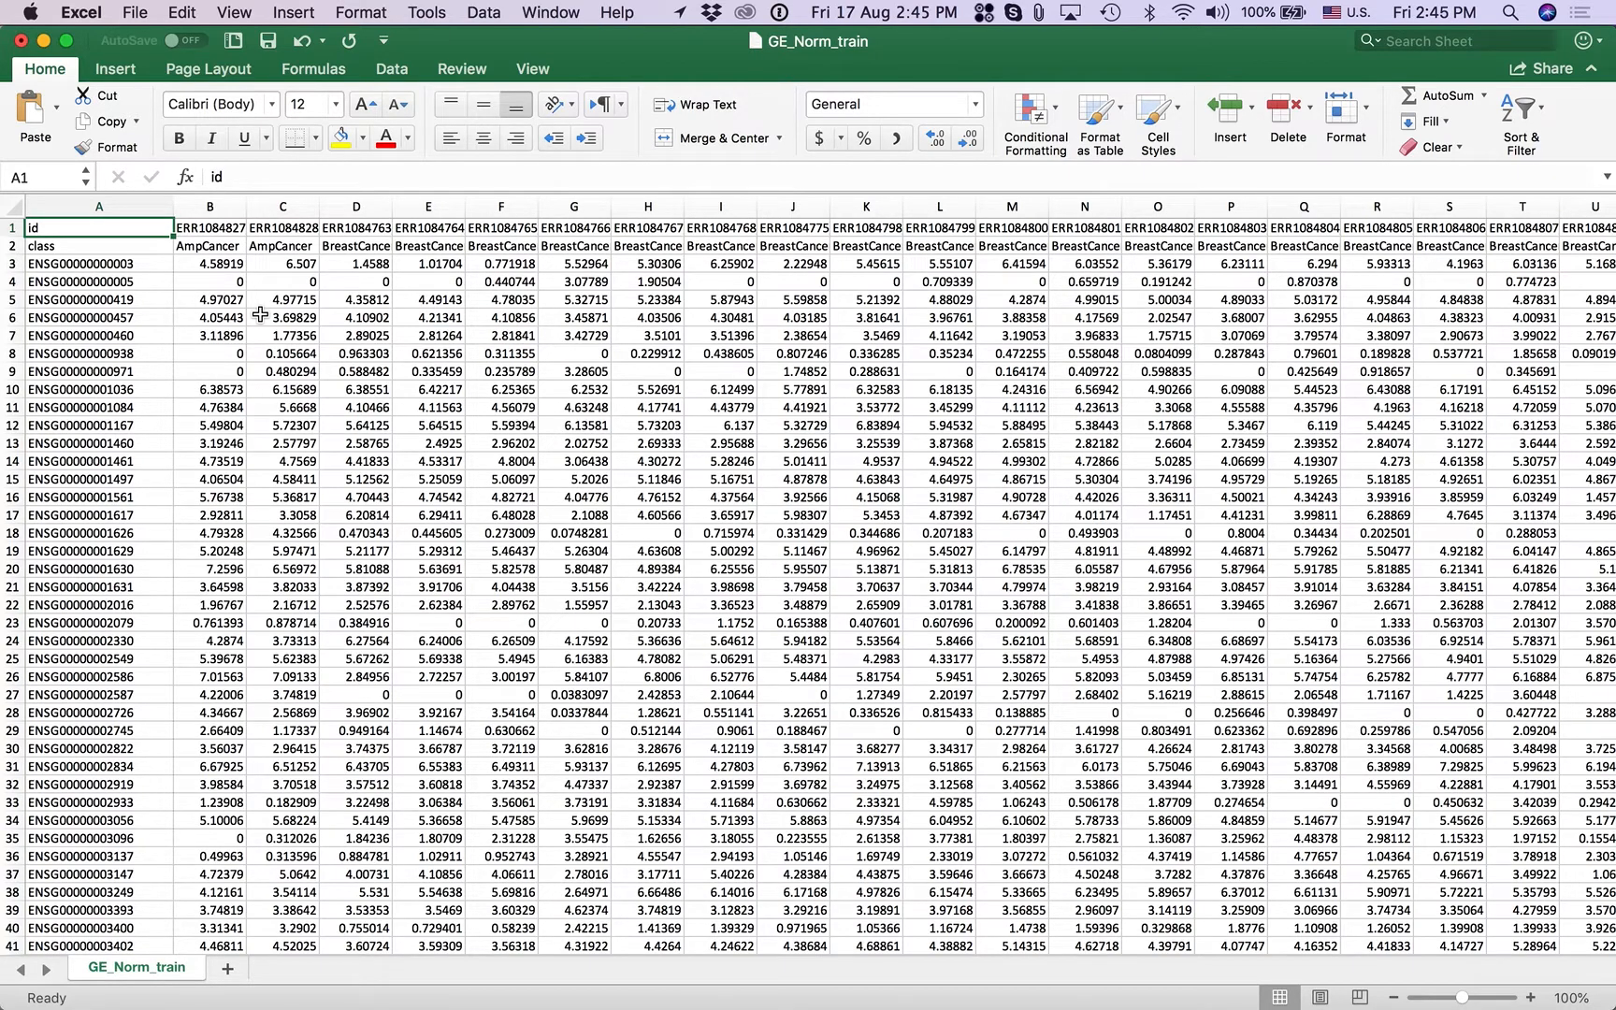
Examine the expression values of the first sample and the gene id column down to its last row in GE_Norm_train.
left_click(244, 266)
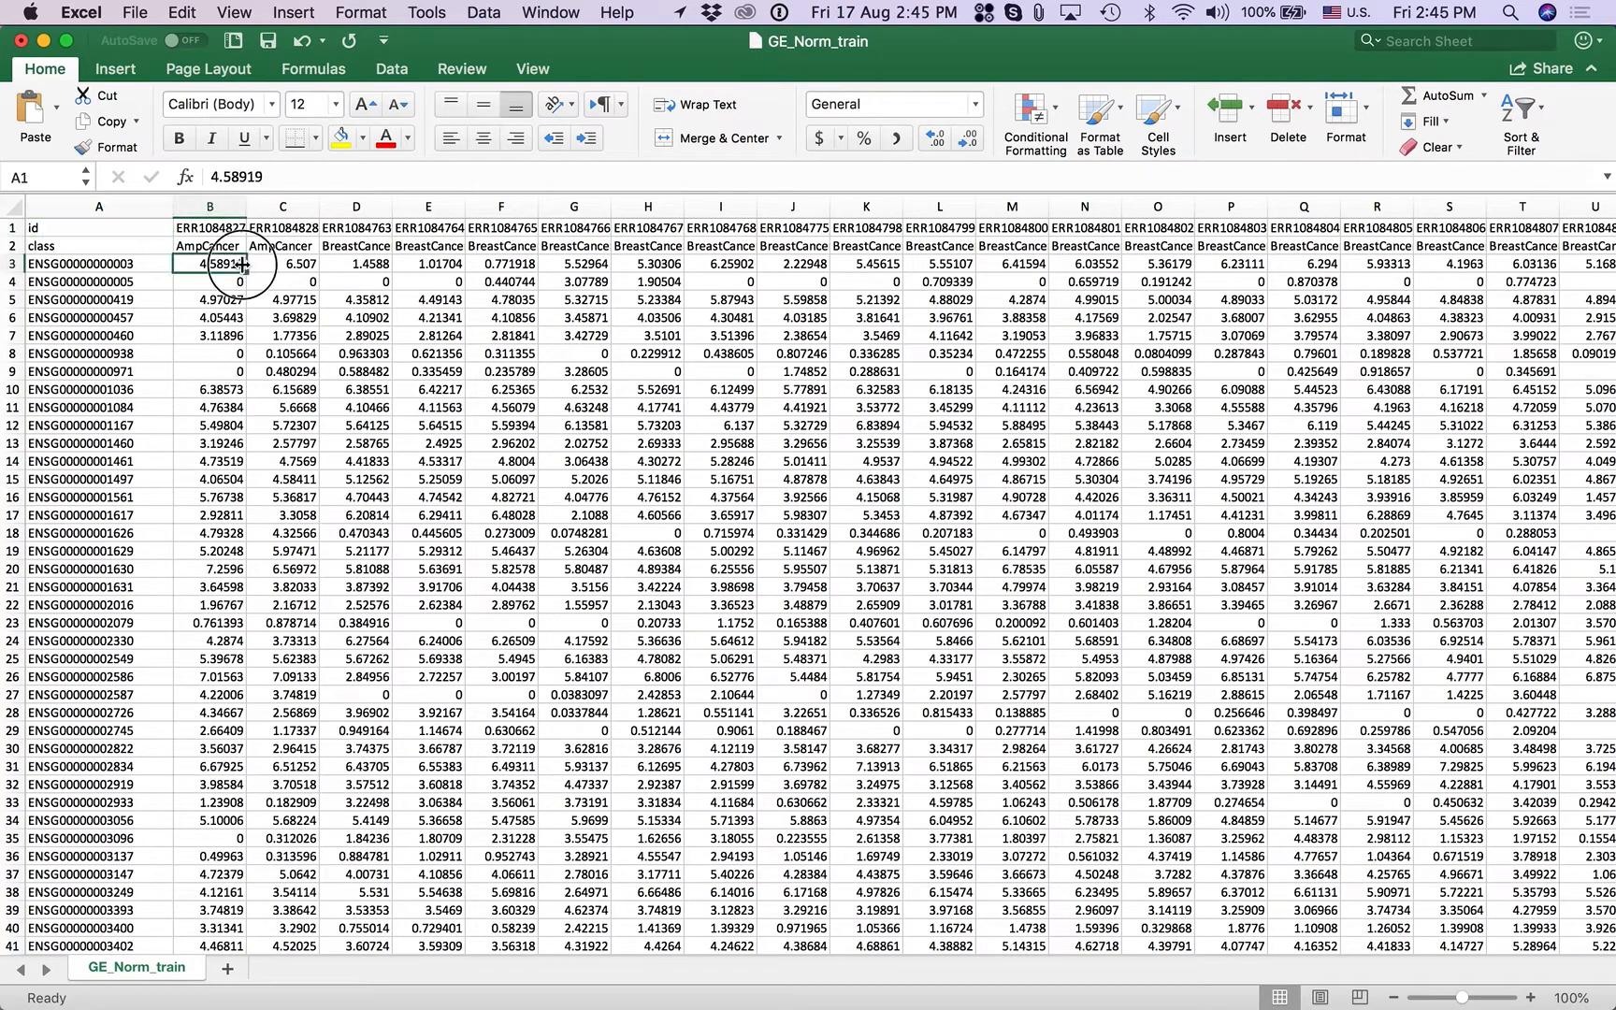
left_click(238, 284)
left_click(234, 301)
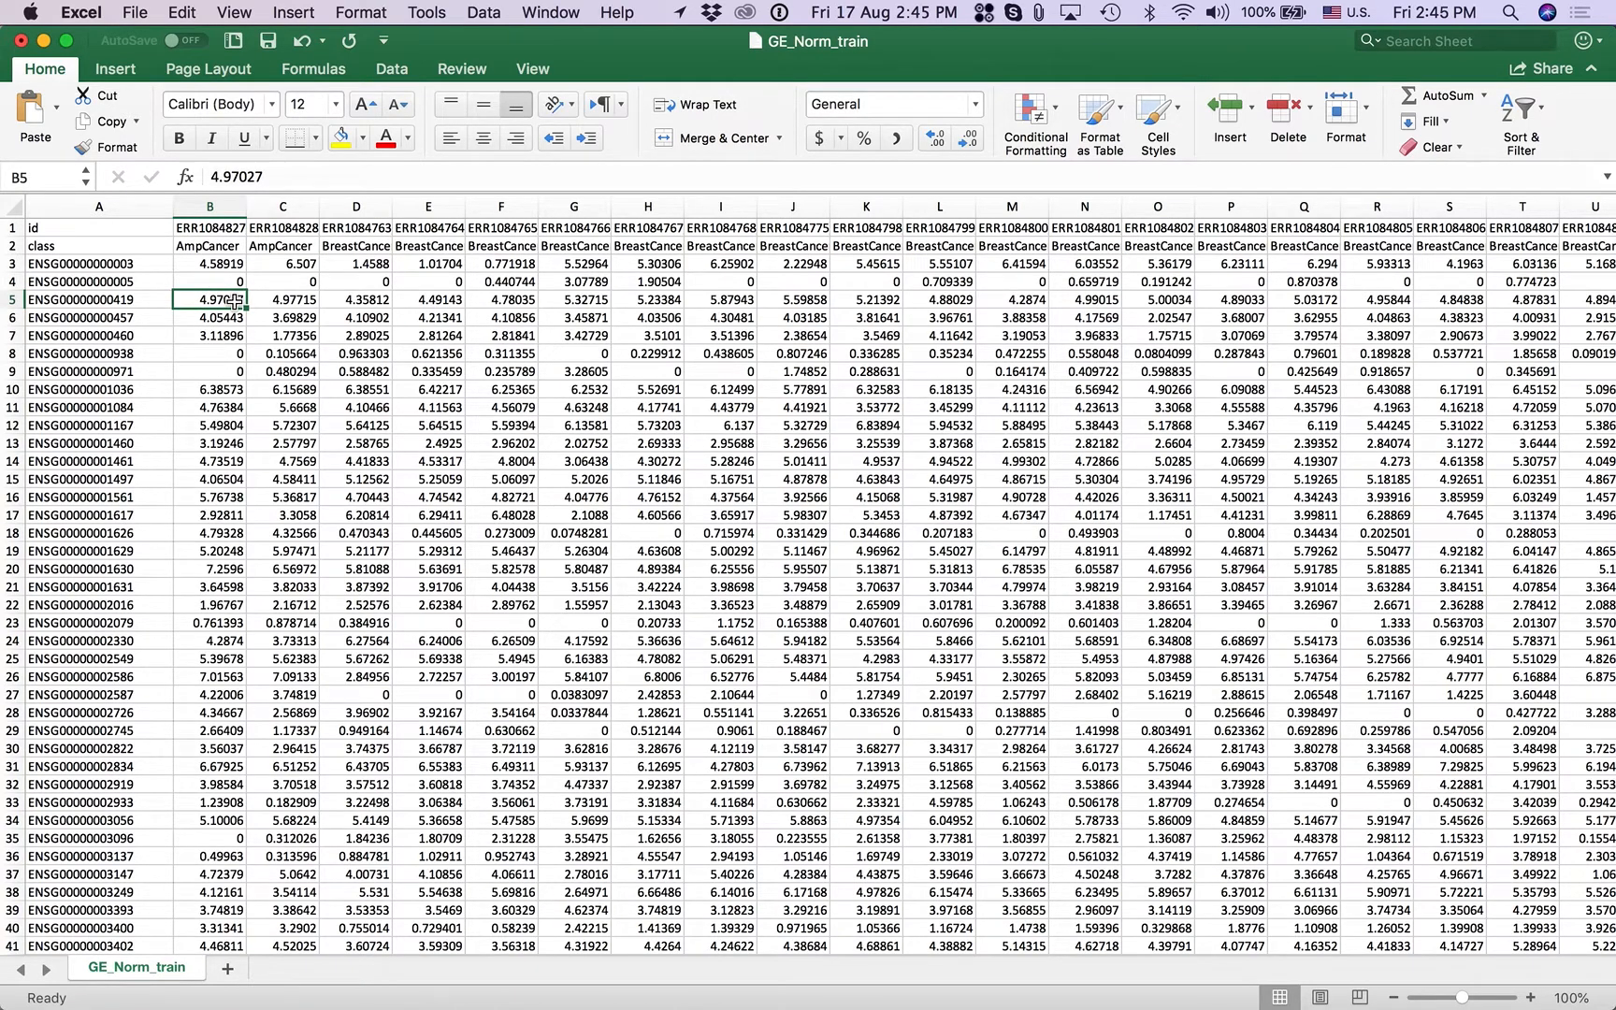
left_click(233, 318)
left_click(231, 334)
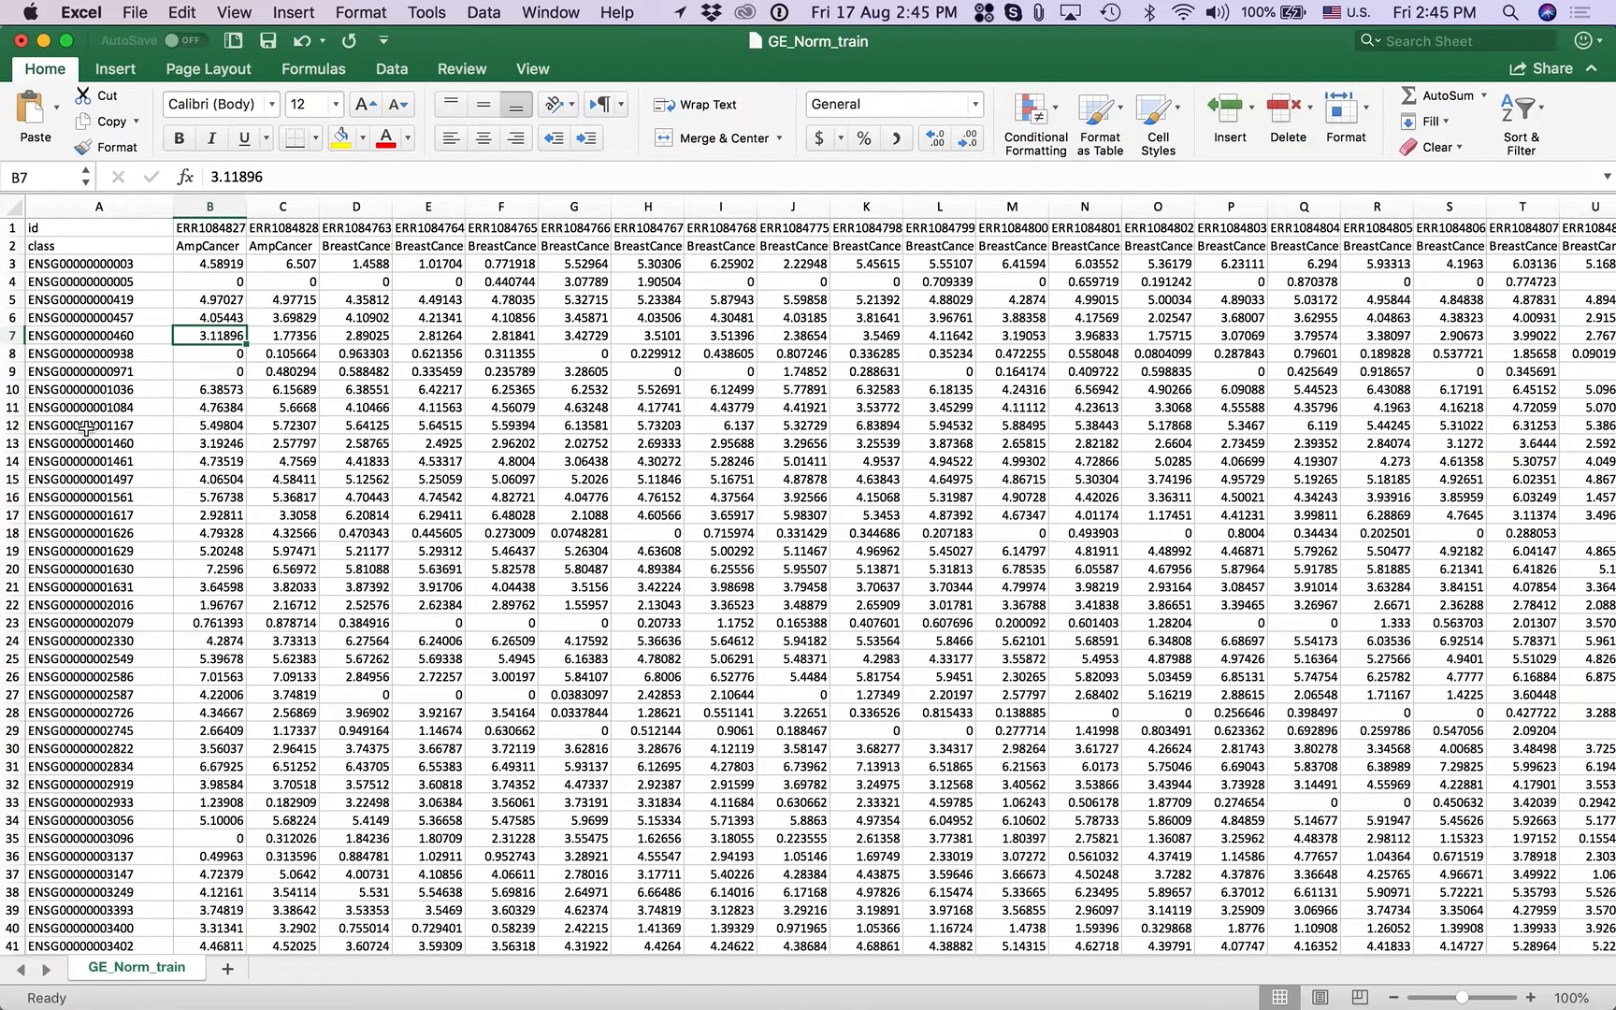
left_click(94, 529)
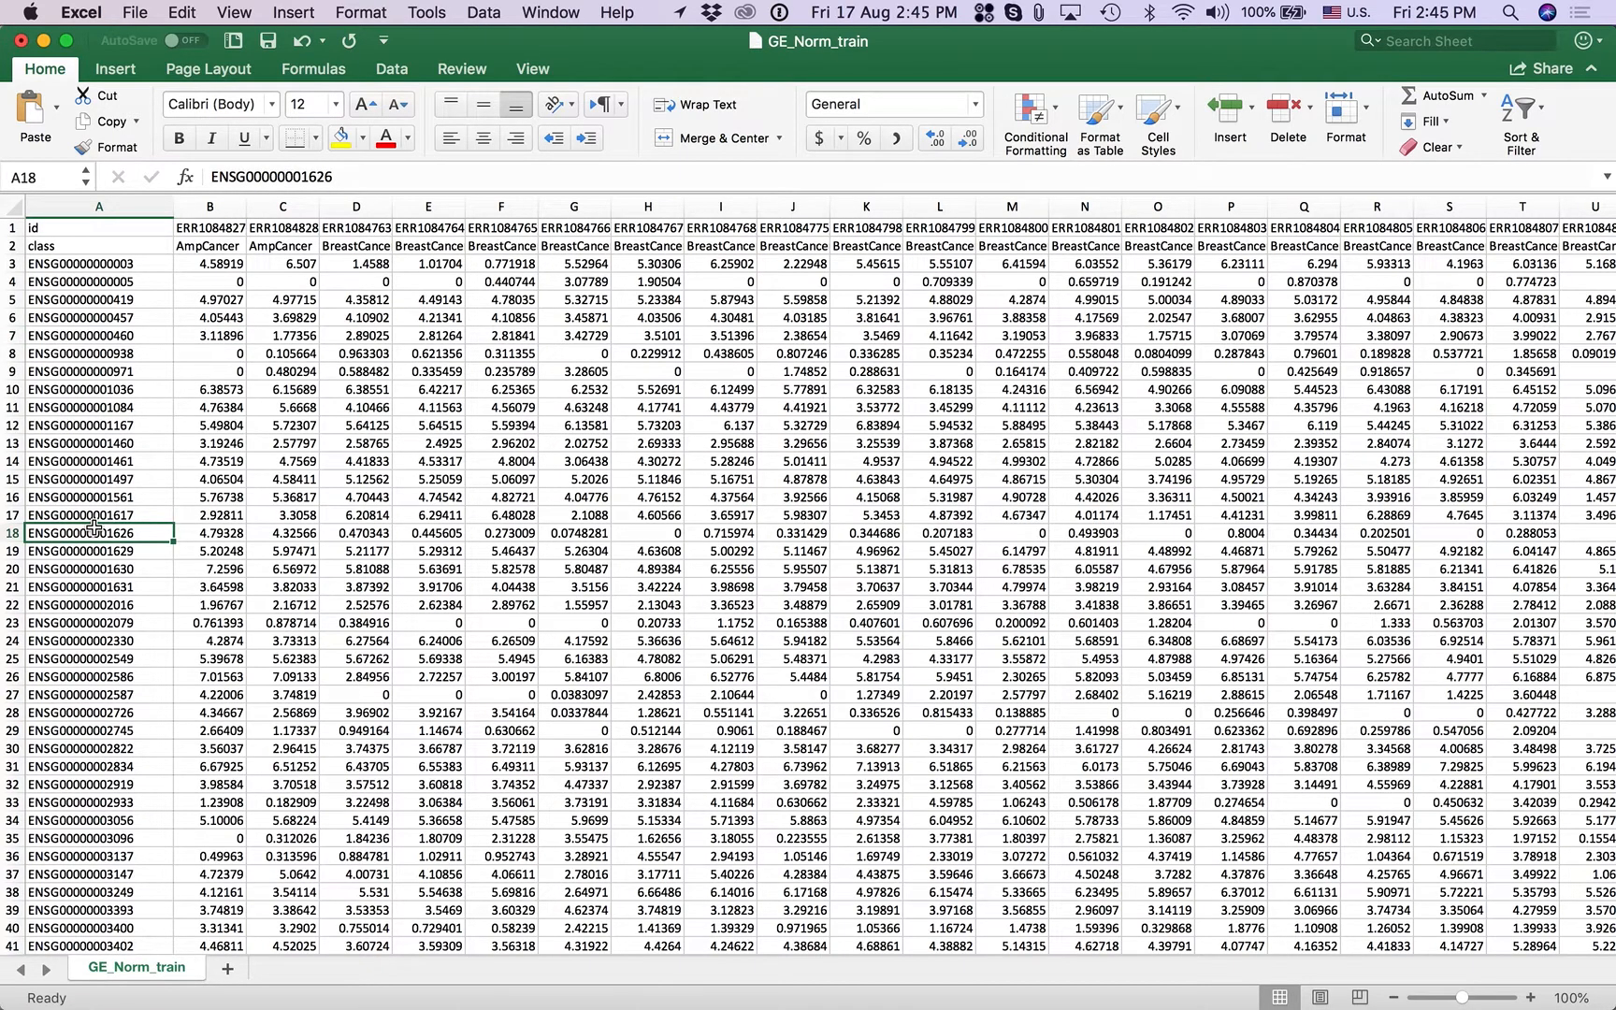
key("super+Down")
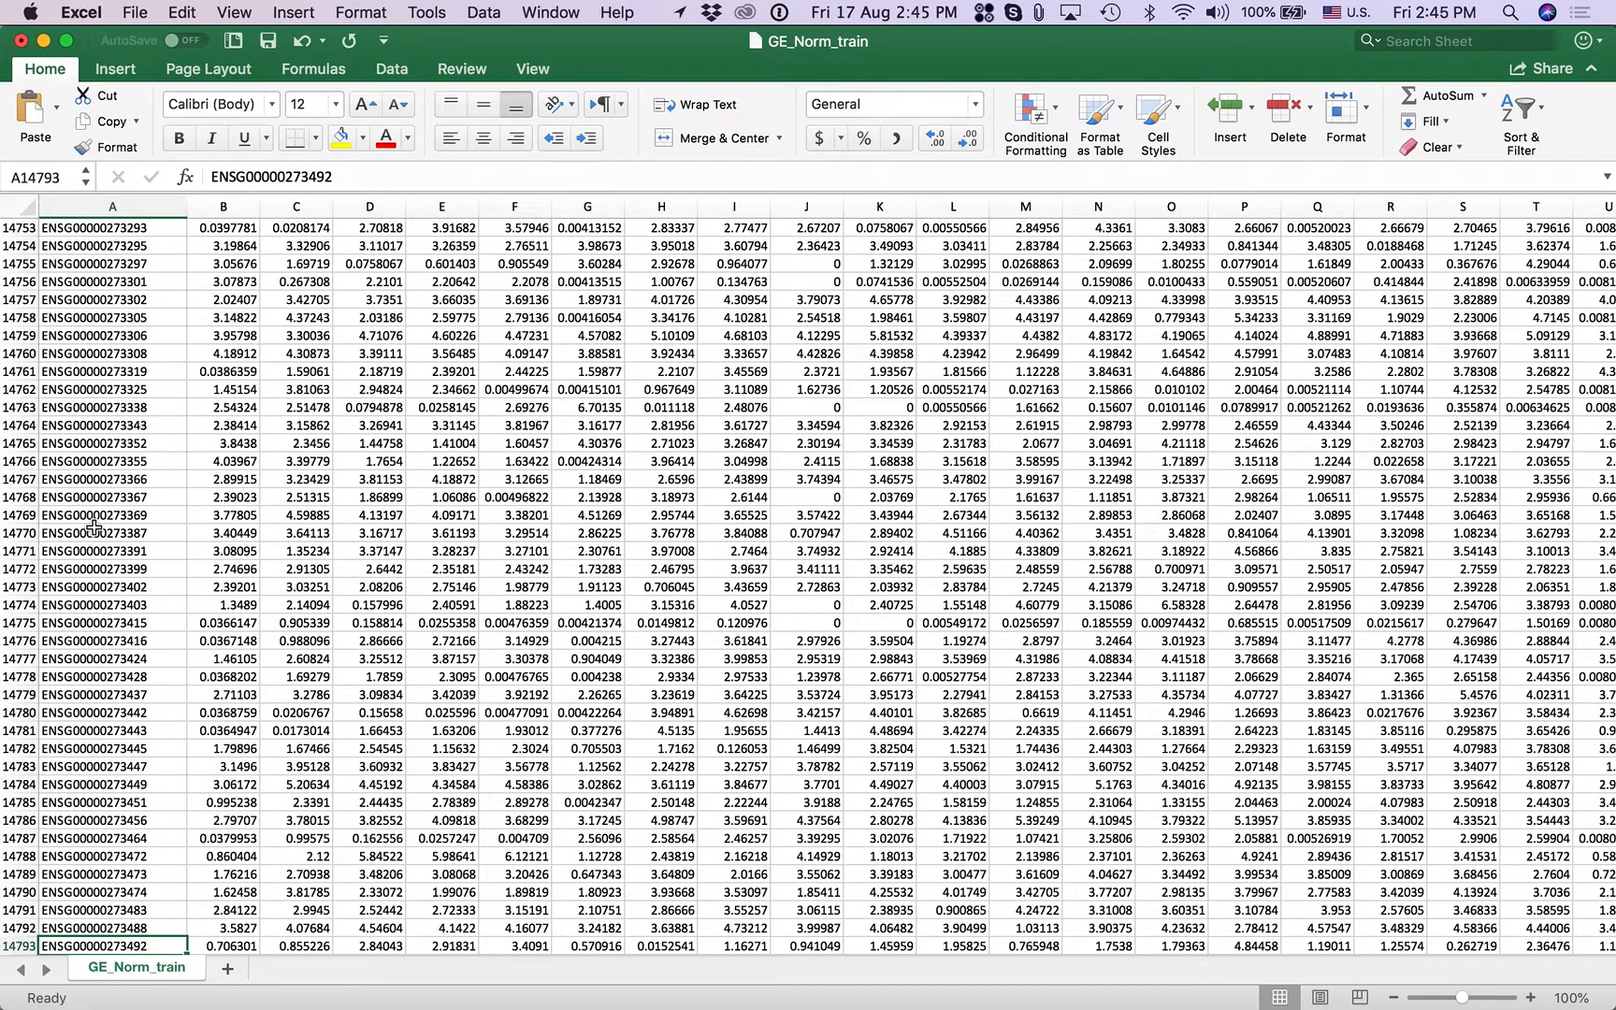
key("super+Up")
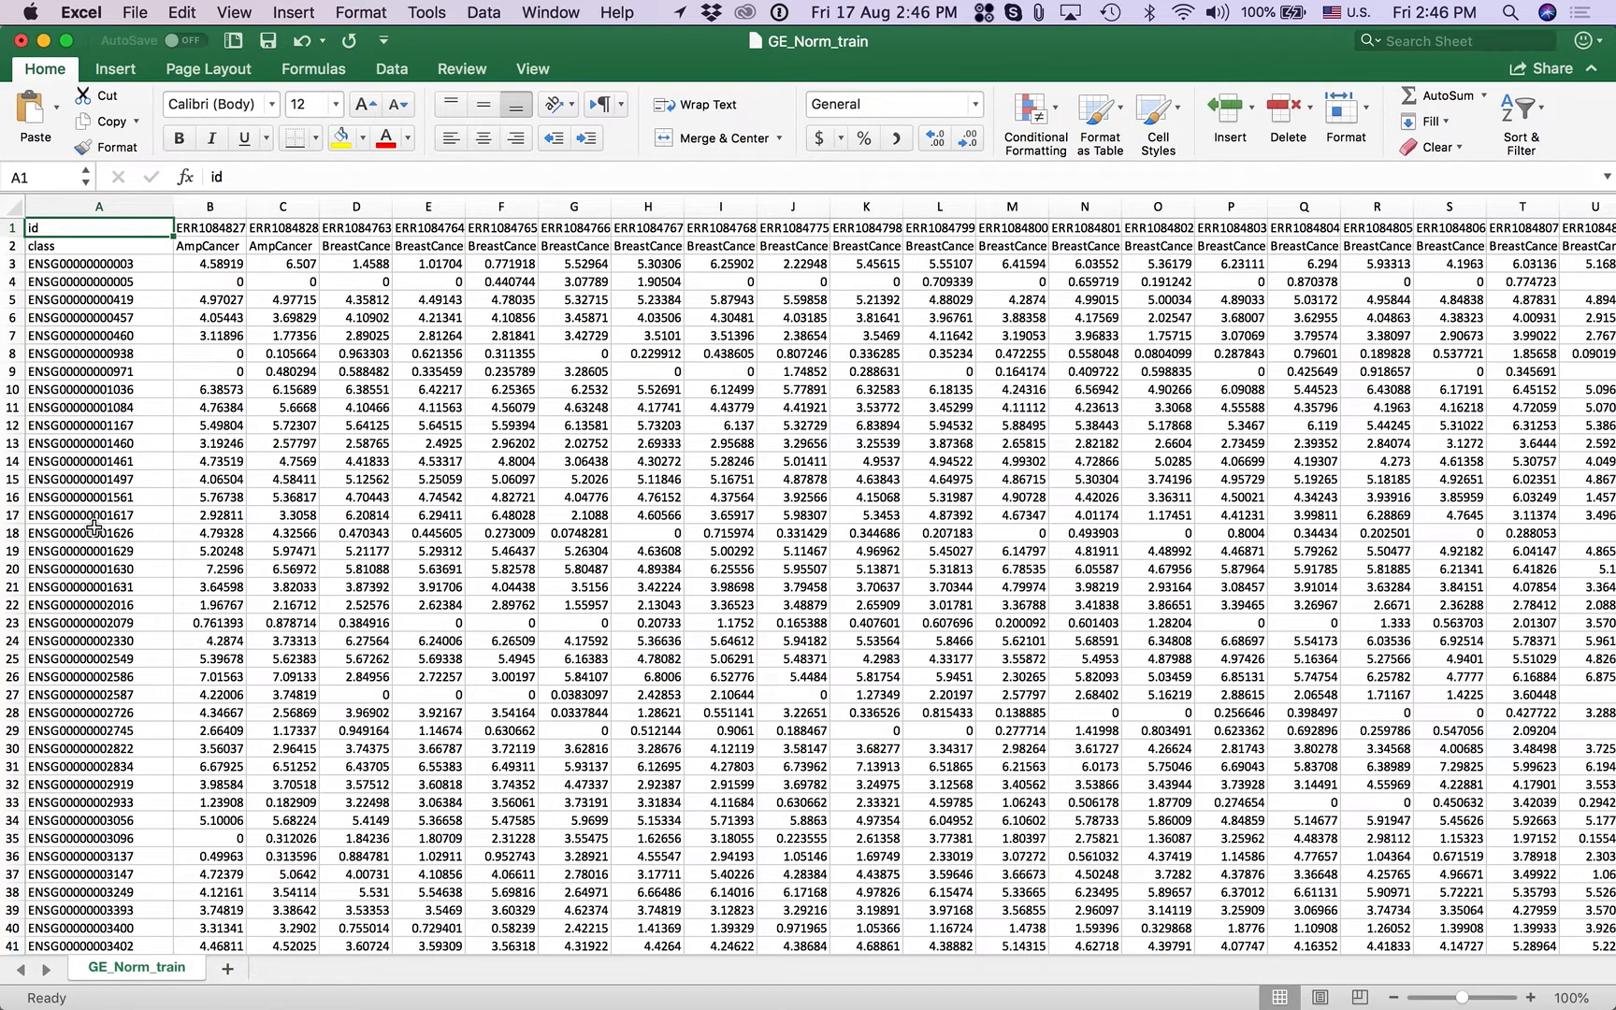
Examine the cancer class labels in the class row across all samples of GE_Norm_train.
left_click(90, 247)
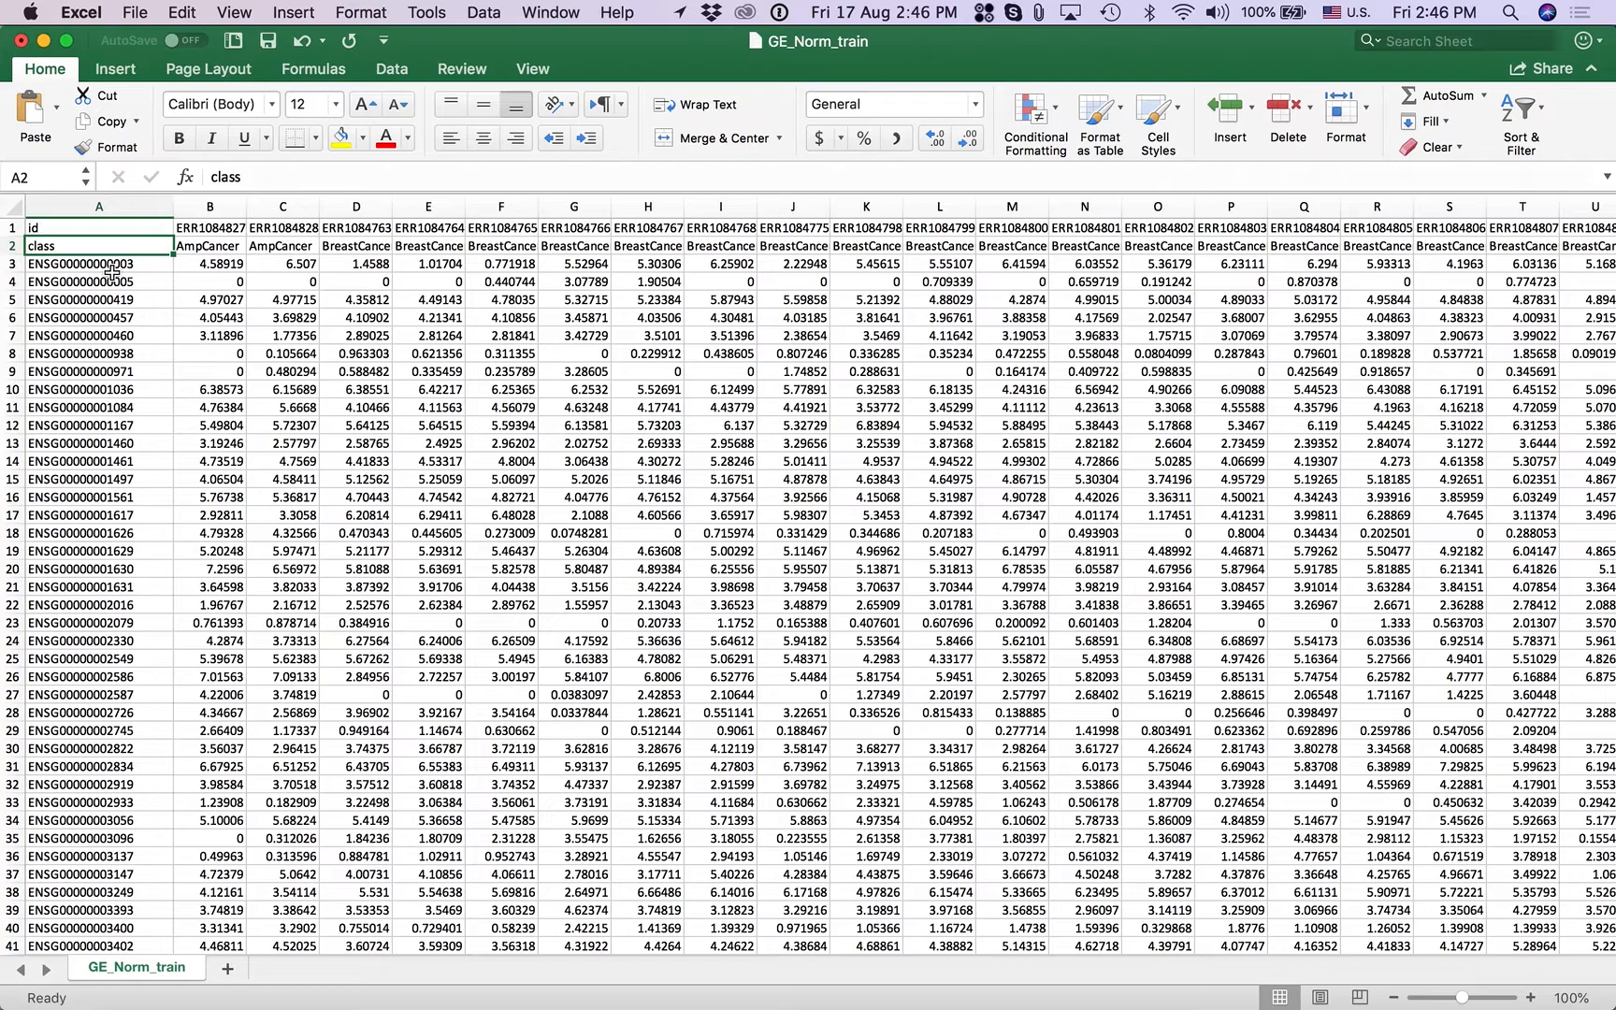
left_click(211, 247)
left_click(276, 247)
left_click(231, 248)
left_click(284, 248)
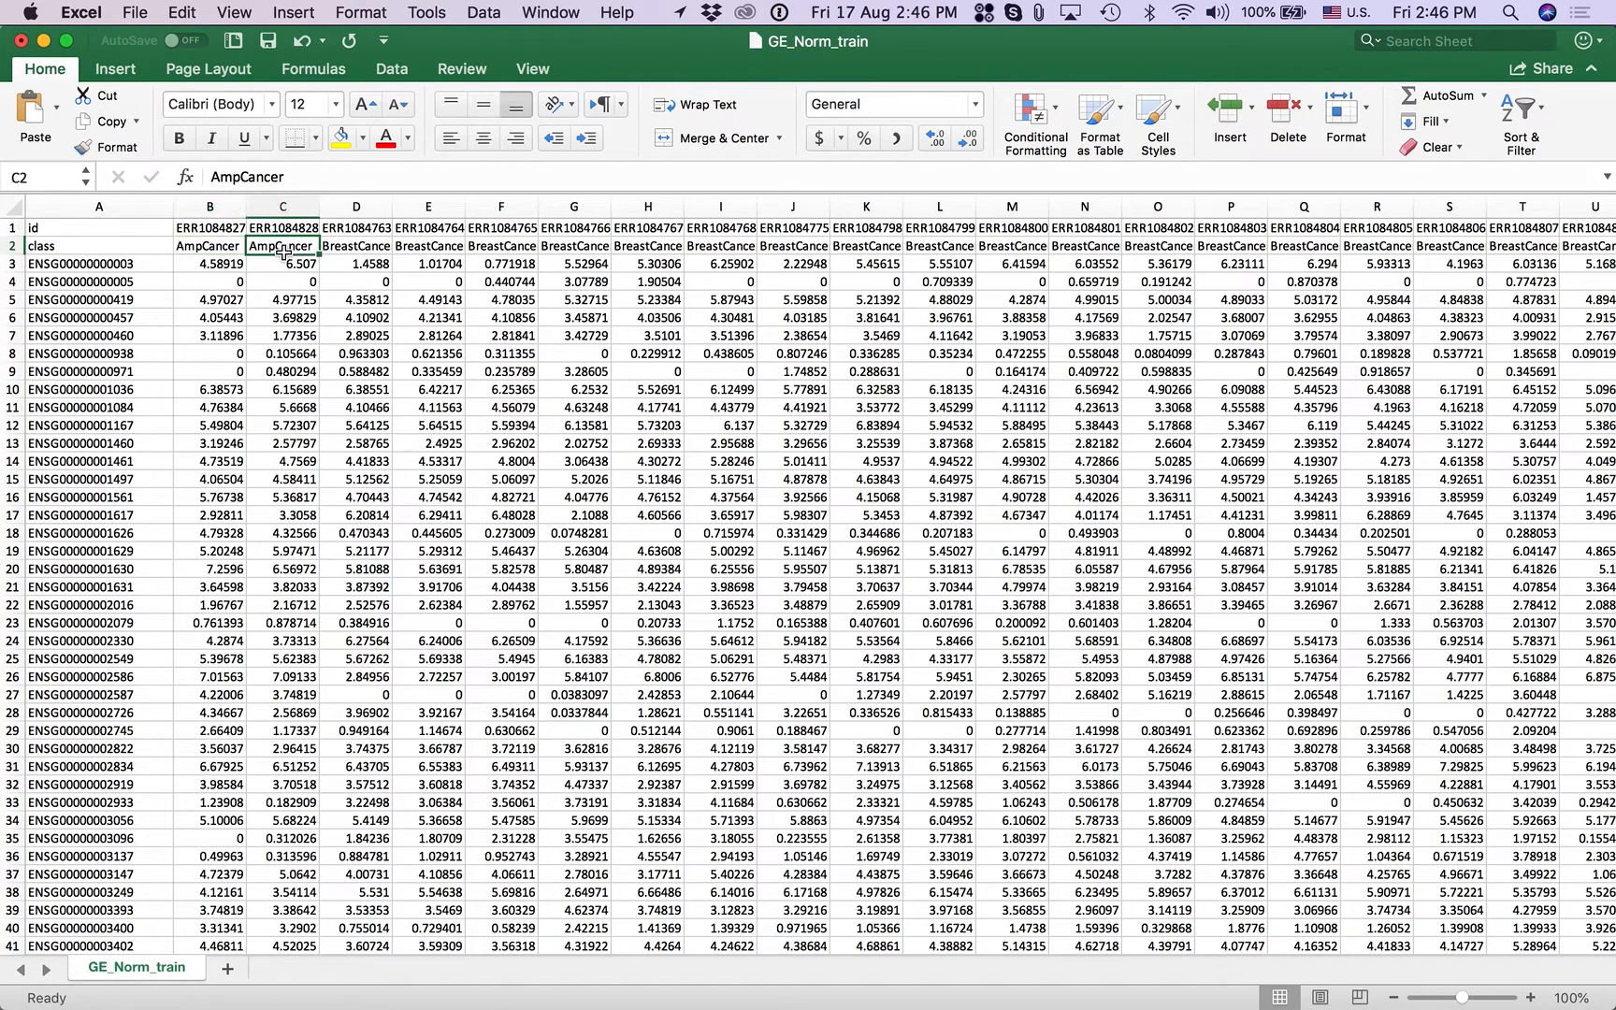
left_click(348, 247)
left_click(415, 247)
left_click(491, 247)
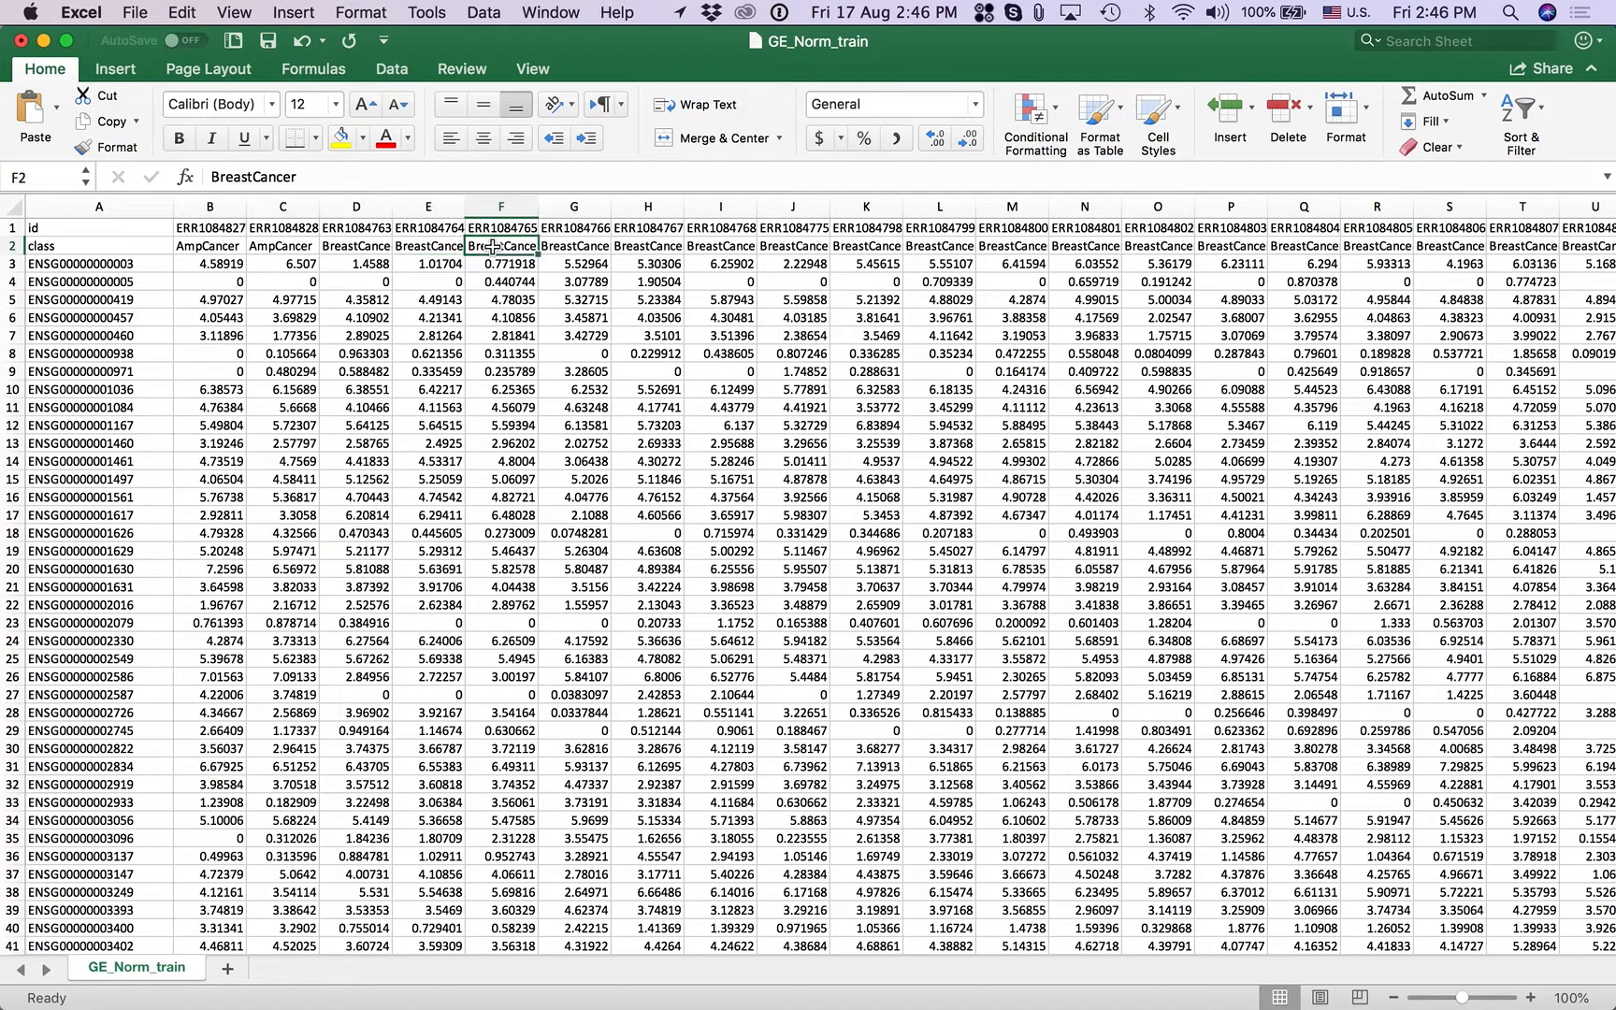
left_click(570, 246)
key("super+Right")
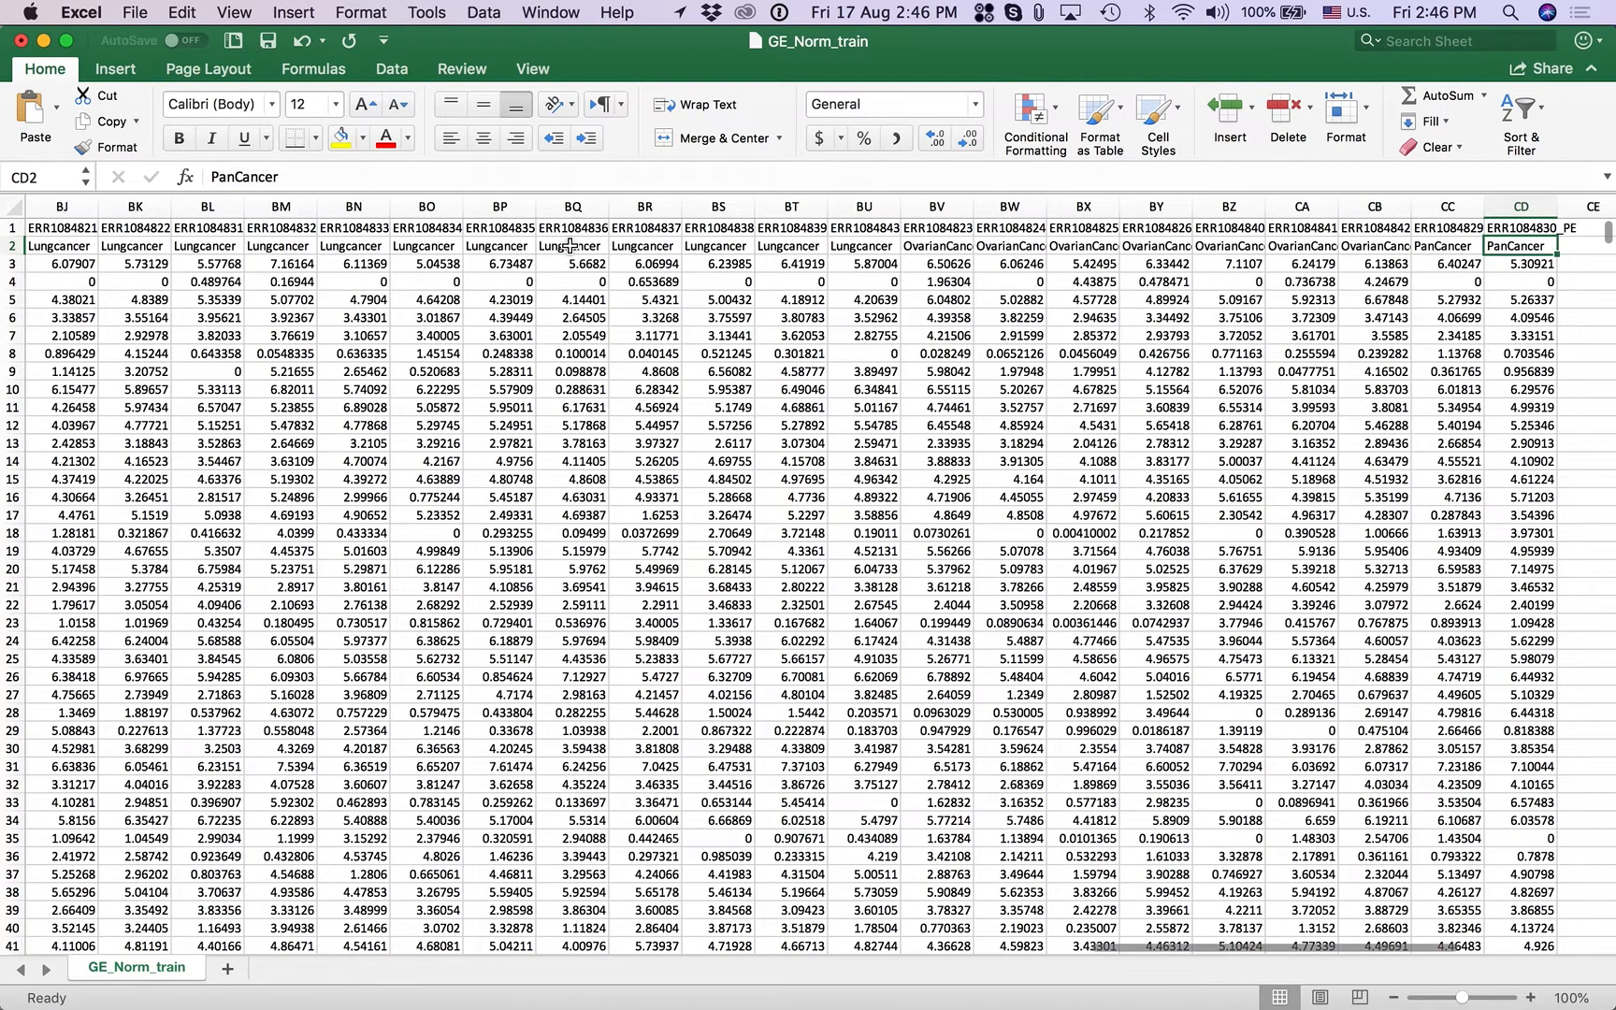
key("super+Left")
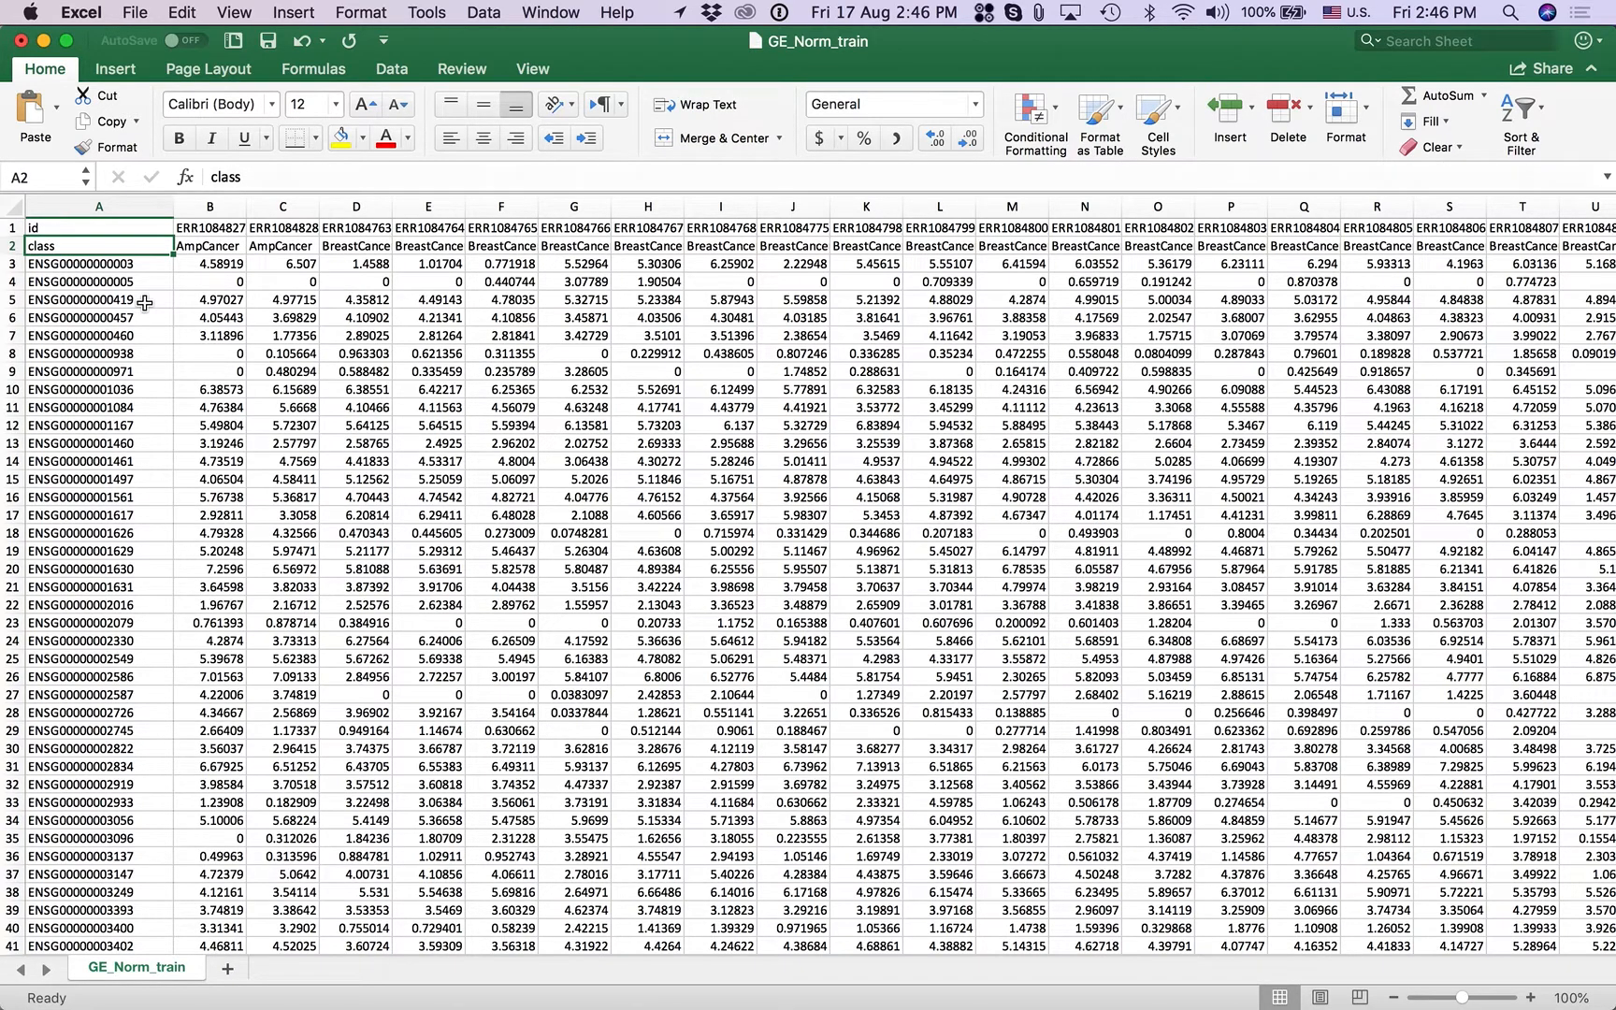
Save GE_Norm_train and inspect the first gene rows of the GE_Norm_test workbook for comparison.
key("super+s")
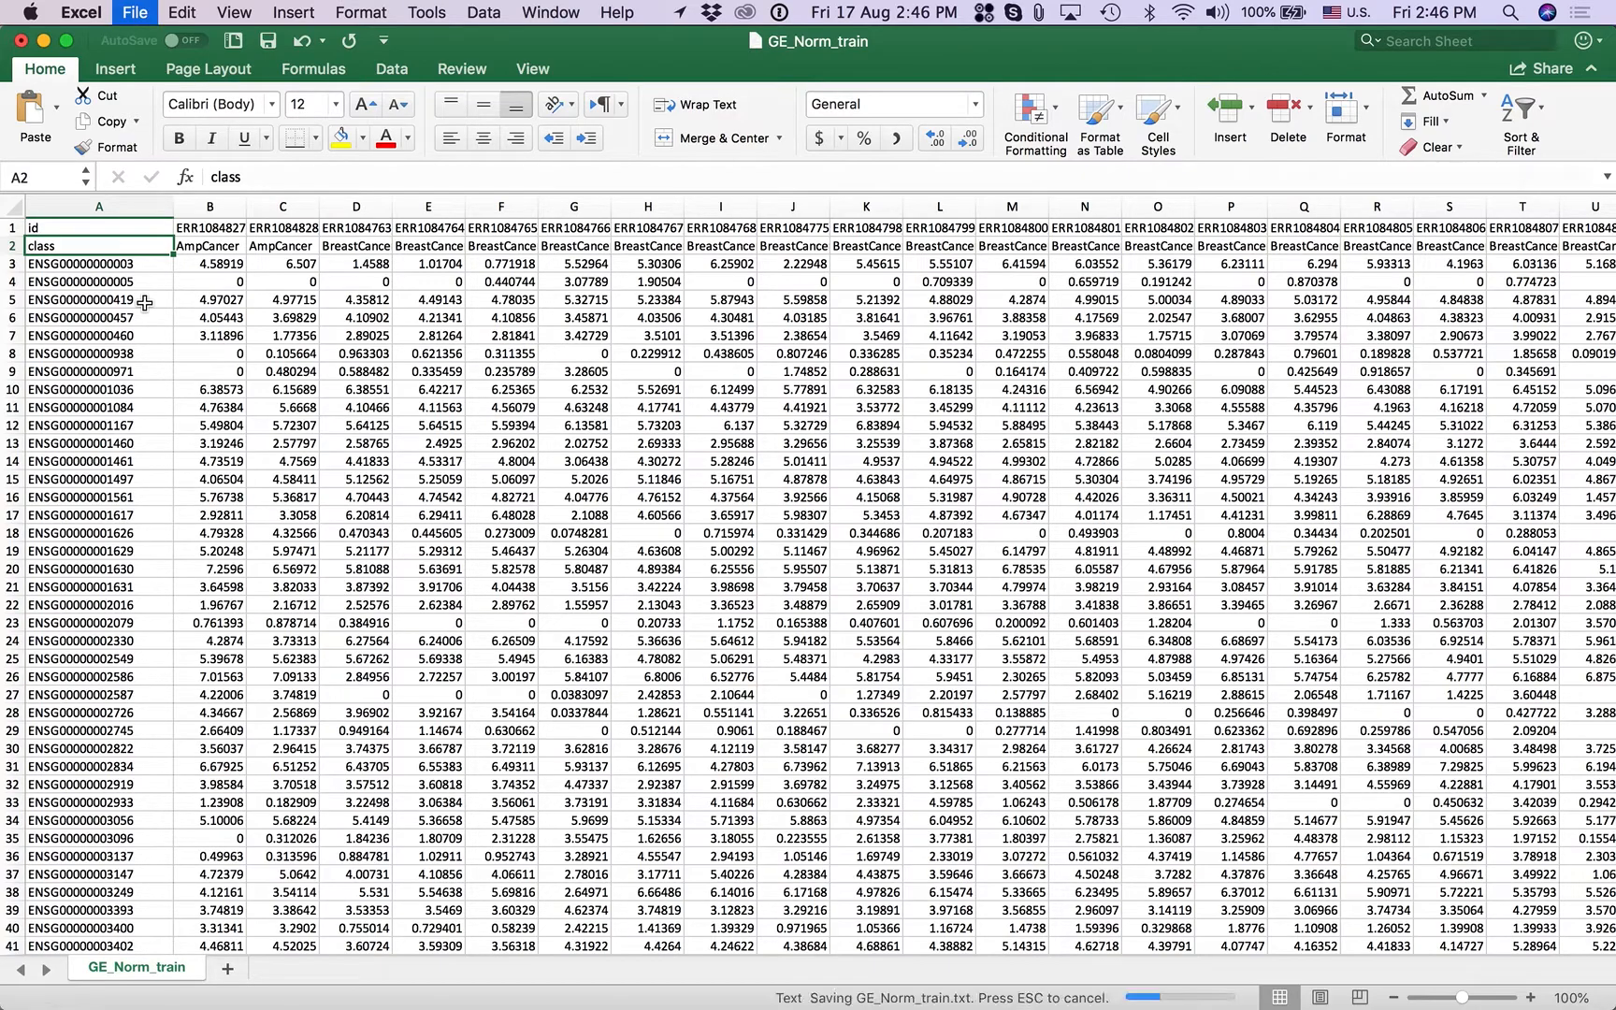
key("super+grave")
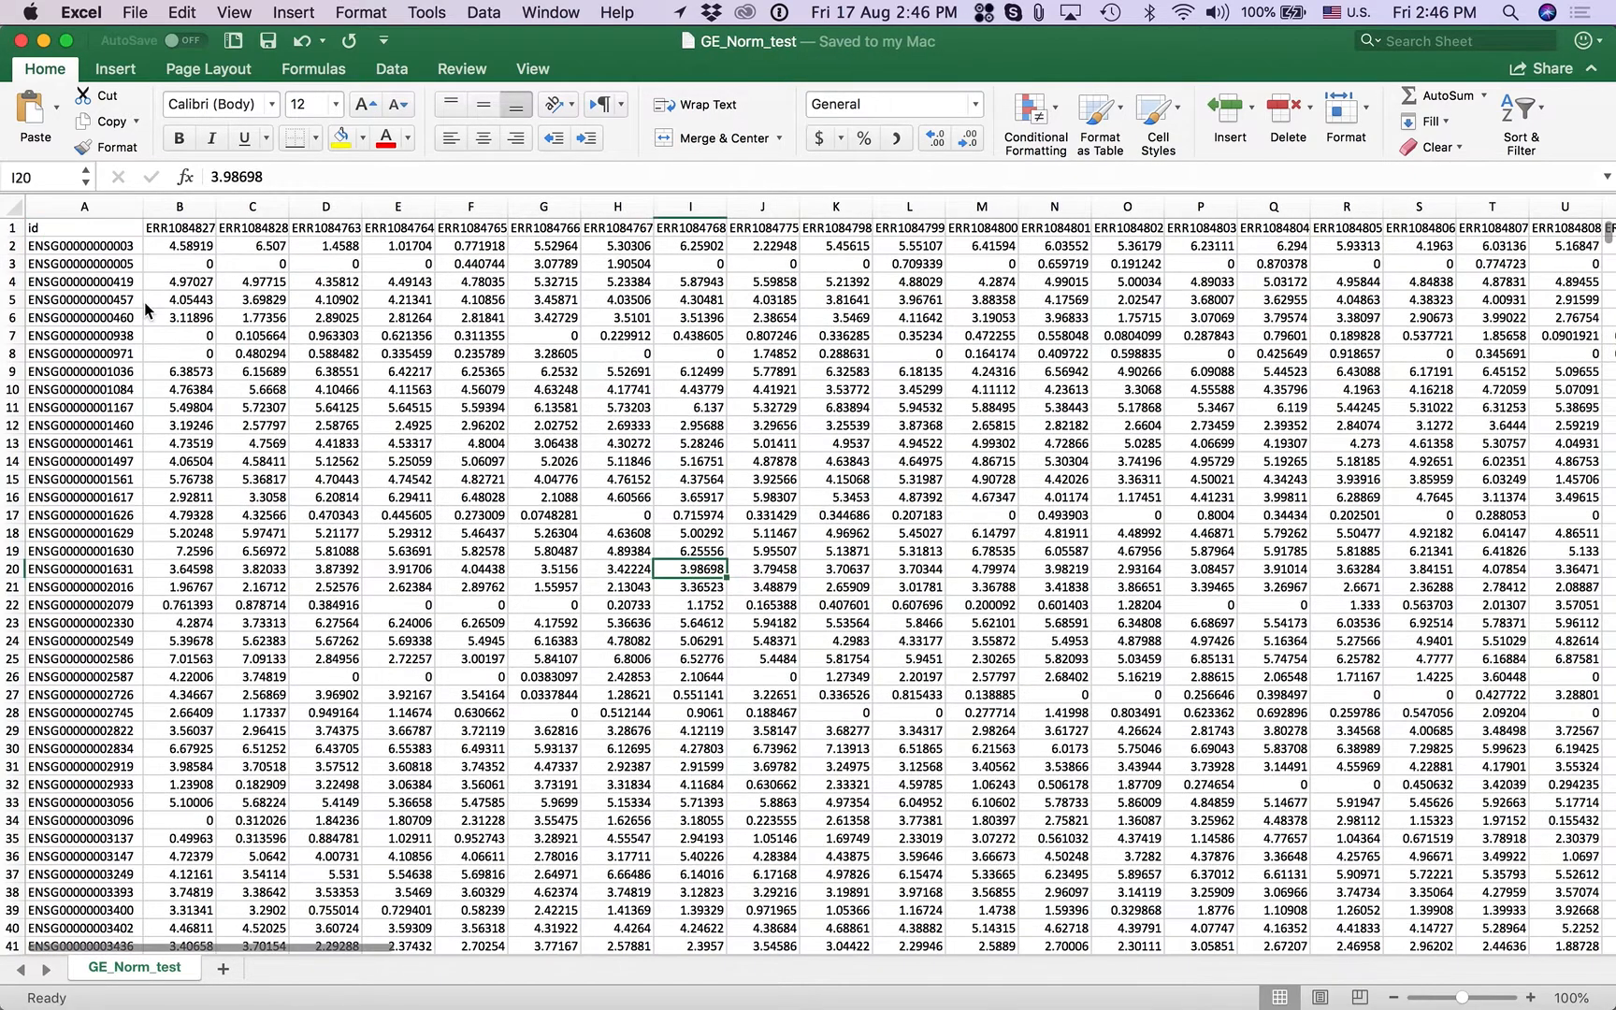
left_click(156, 268)
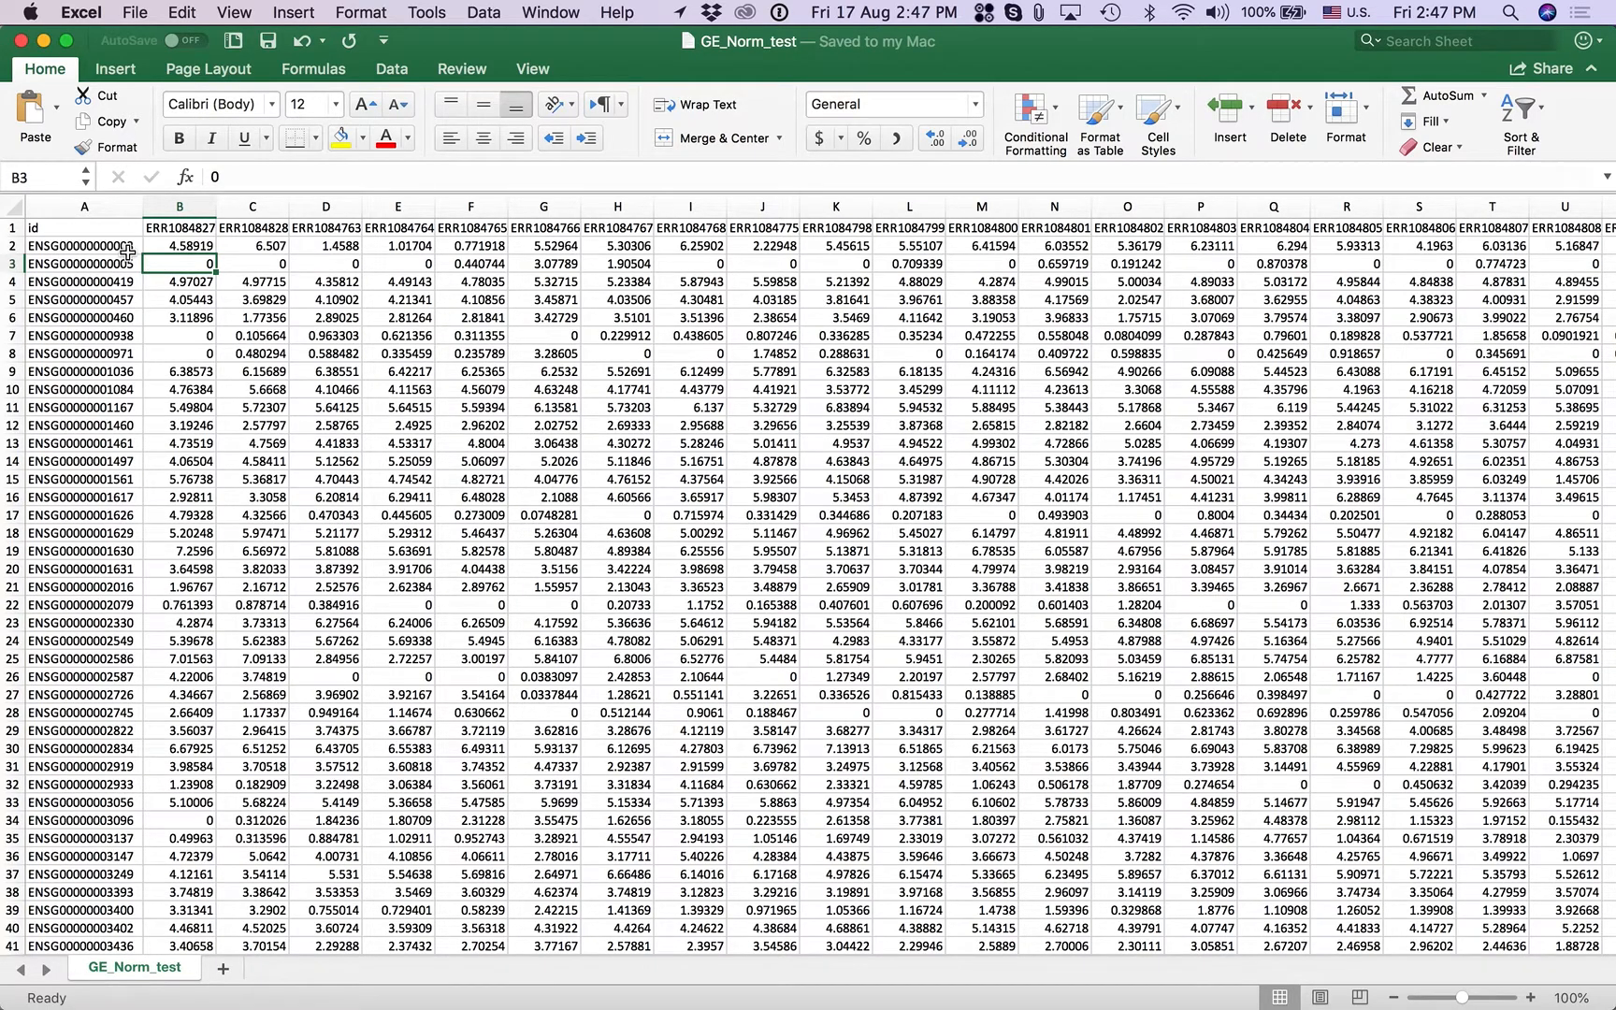
left_click(127, 248)
left_click(128, 353)
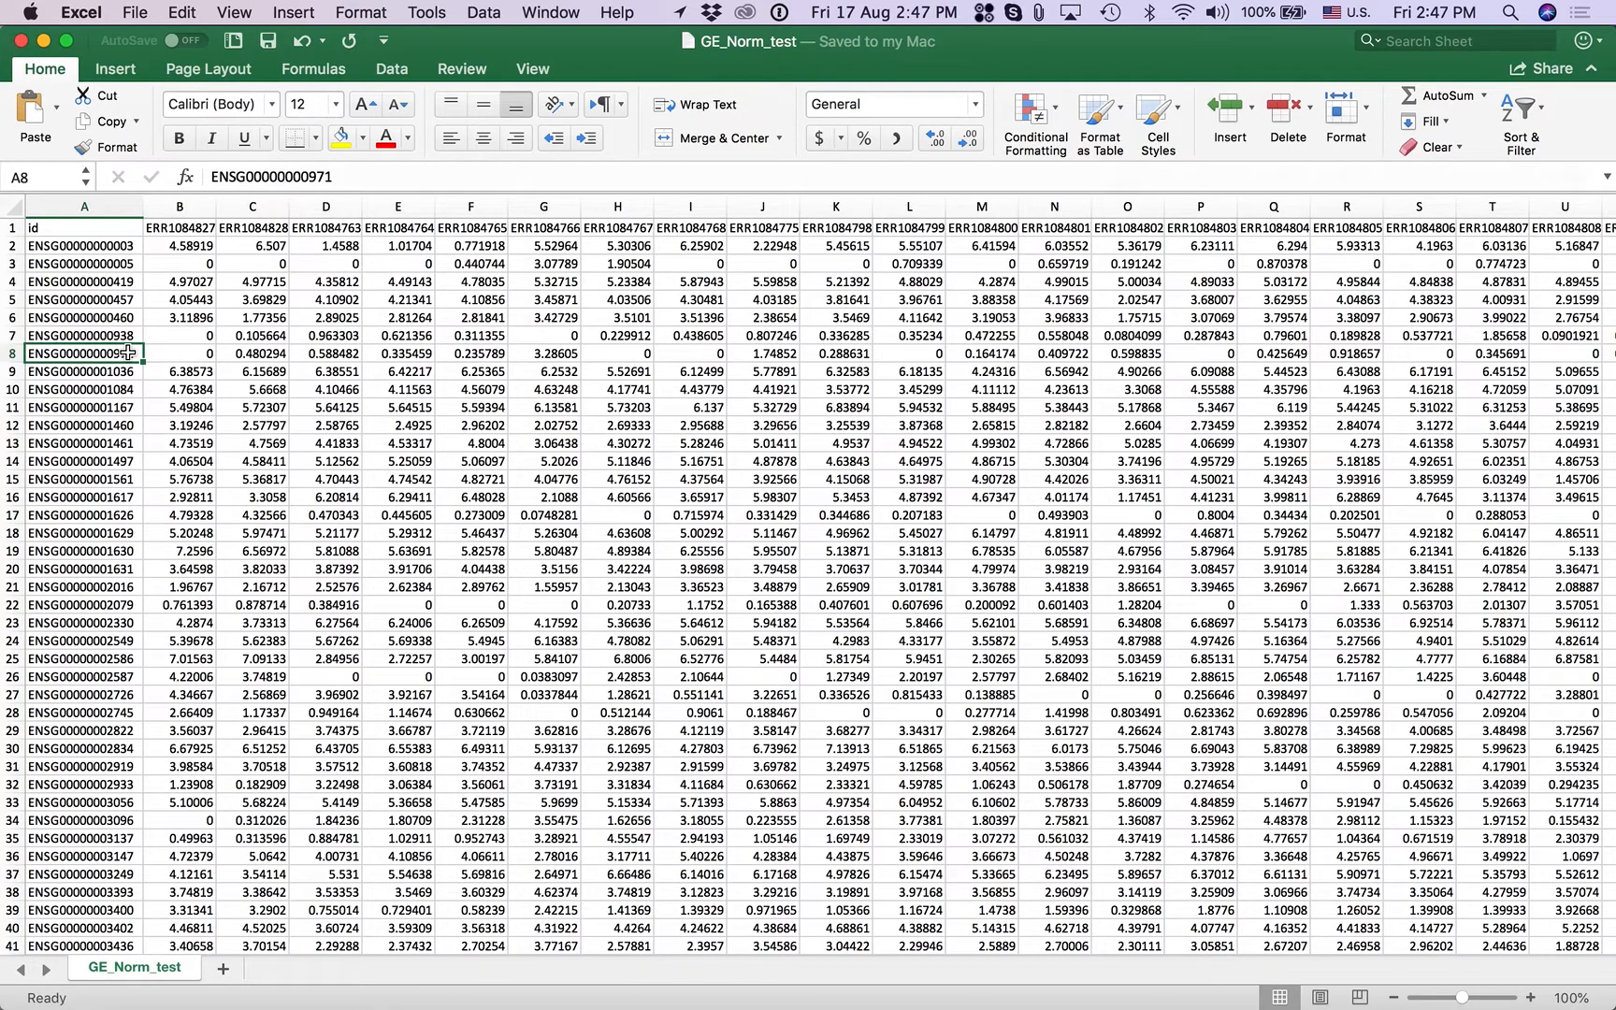
Switch to Safari and open a new Supervised Analysis pipeline from the Data Mining area of analysis.
key("super+Tab")
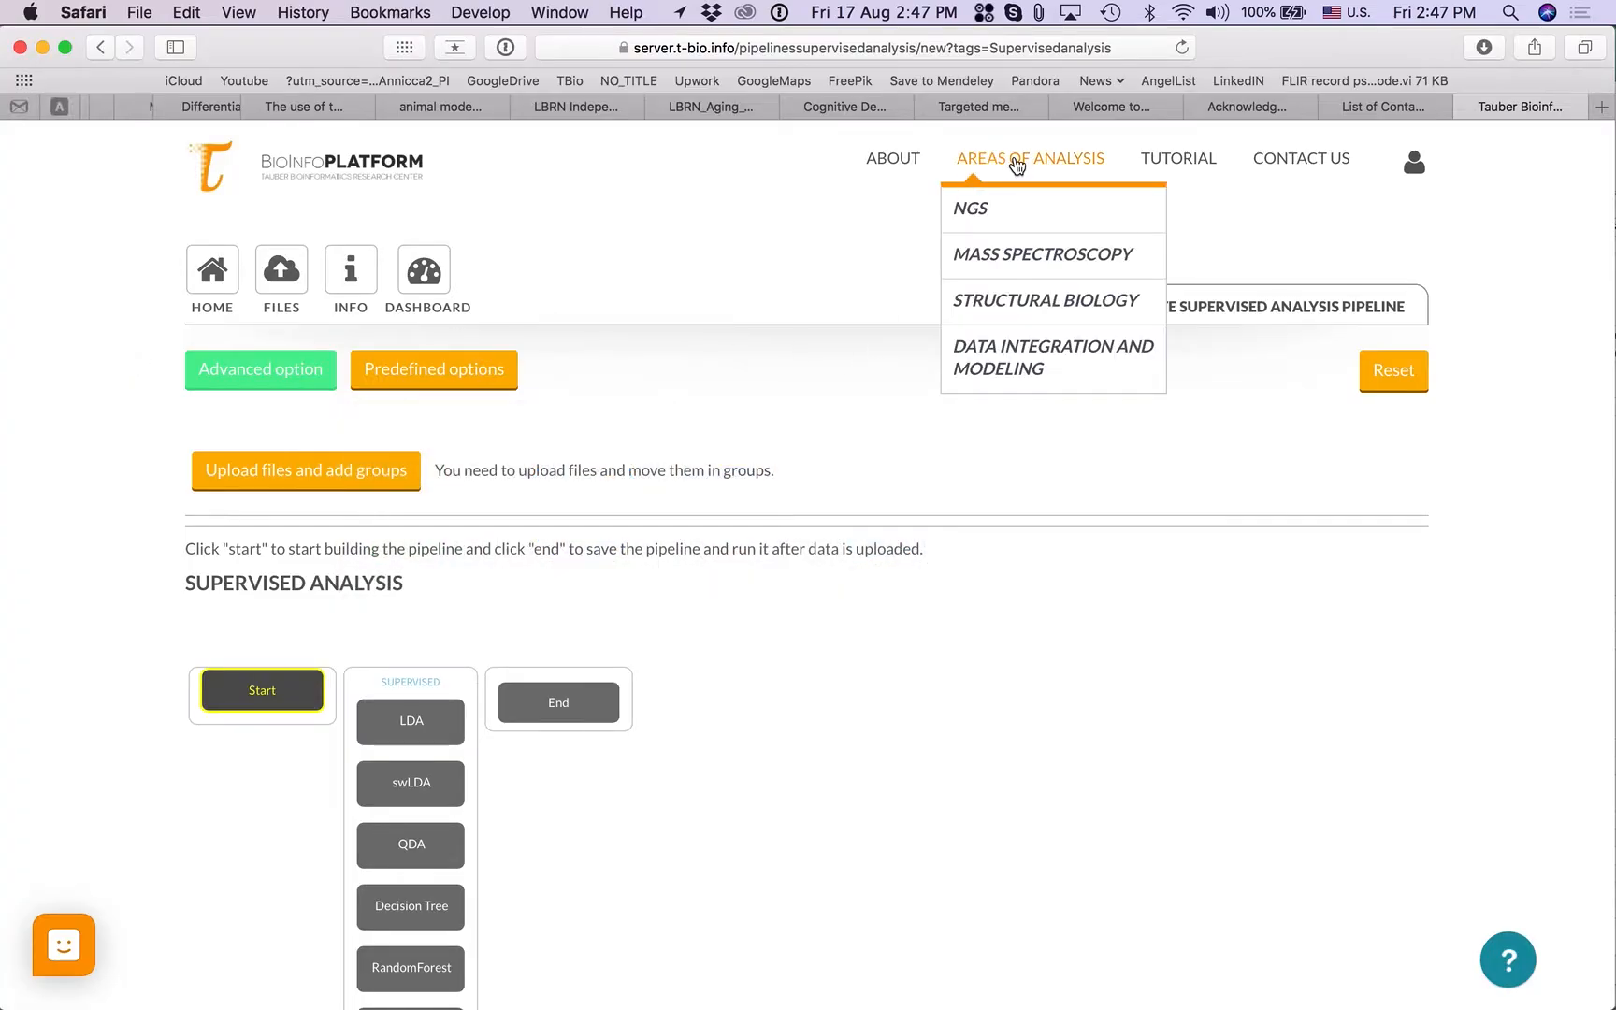
left_click(1016, 162)
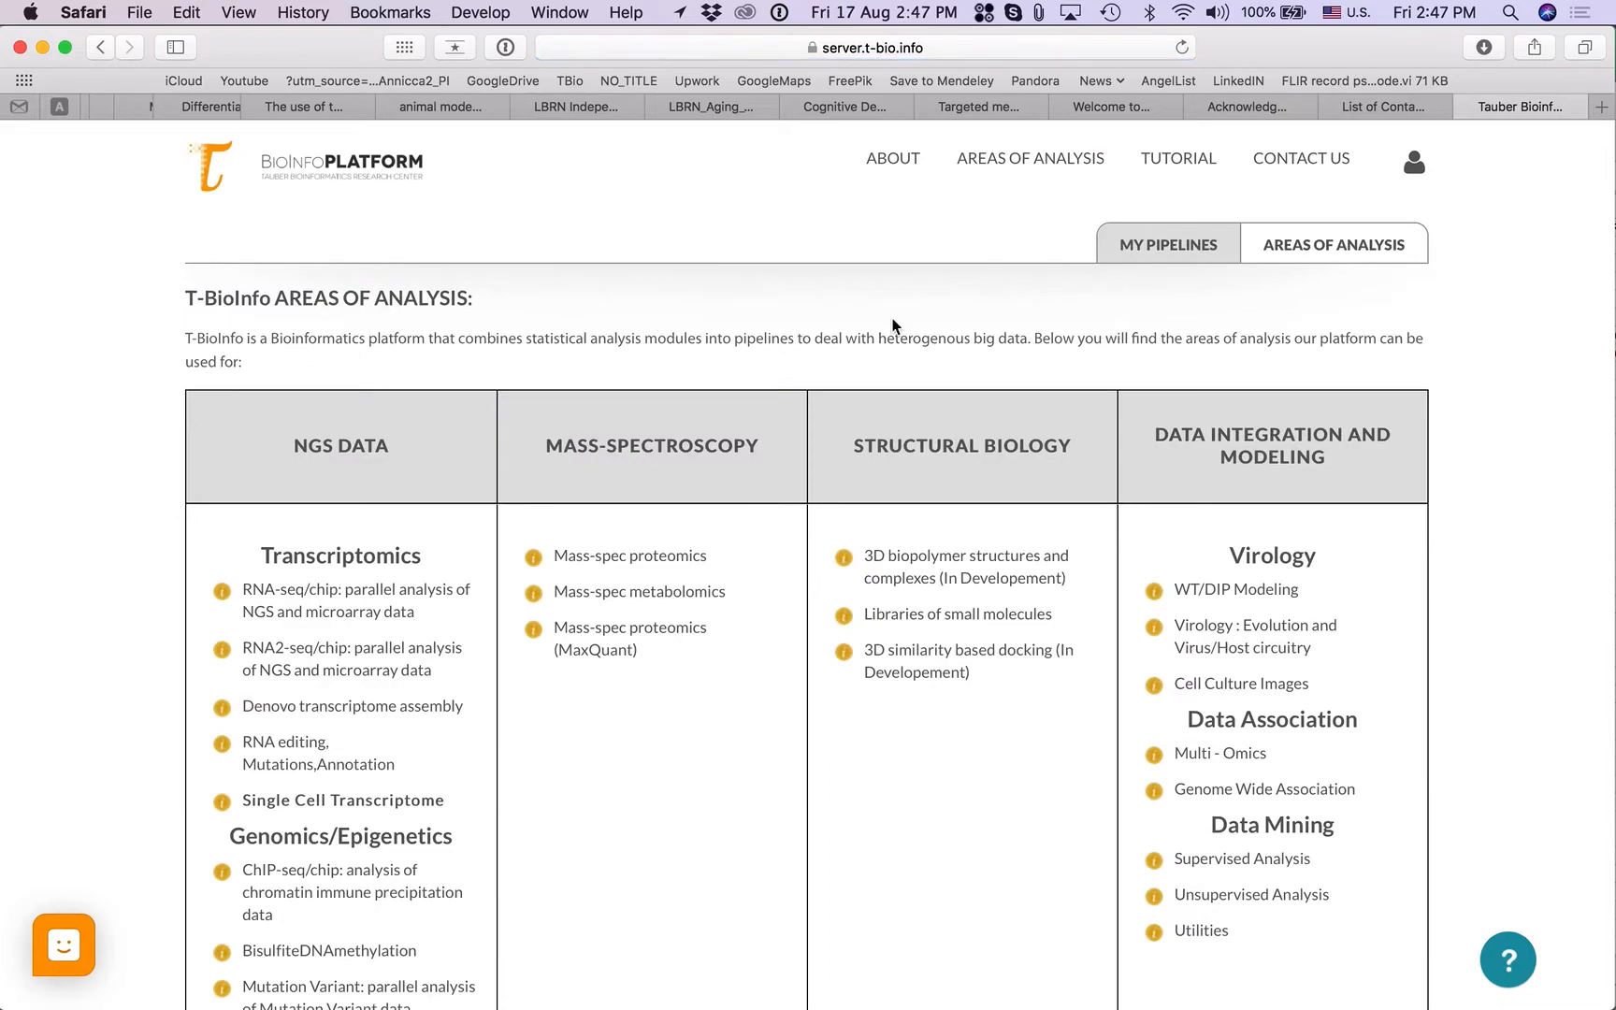
scroll(900, 337, "down", 3)
left_click(1196, 620)
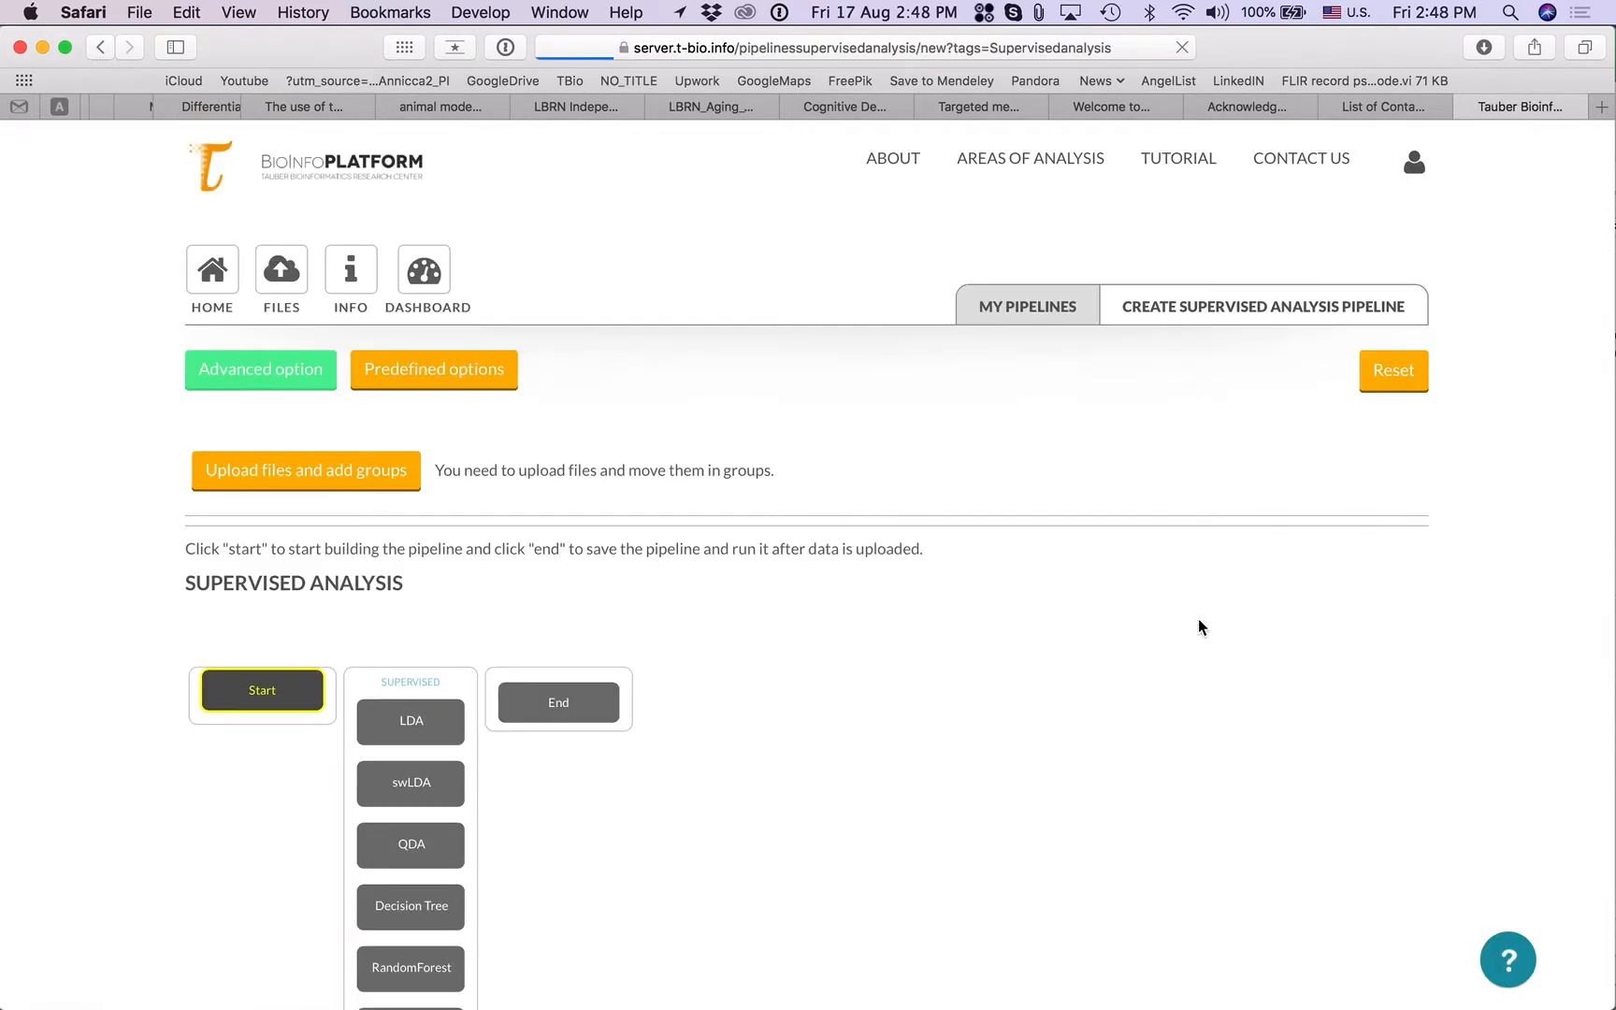
Upload GE_Norm_test.txt and GE_Norm_train.txt from the Downloads folder to the pipeline.
left_click(379, 471)
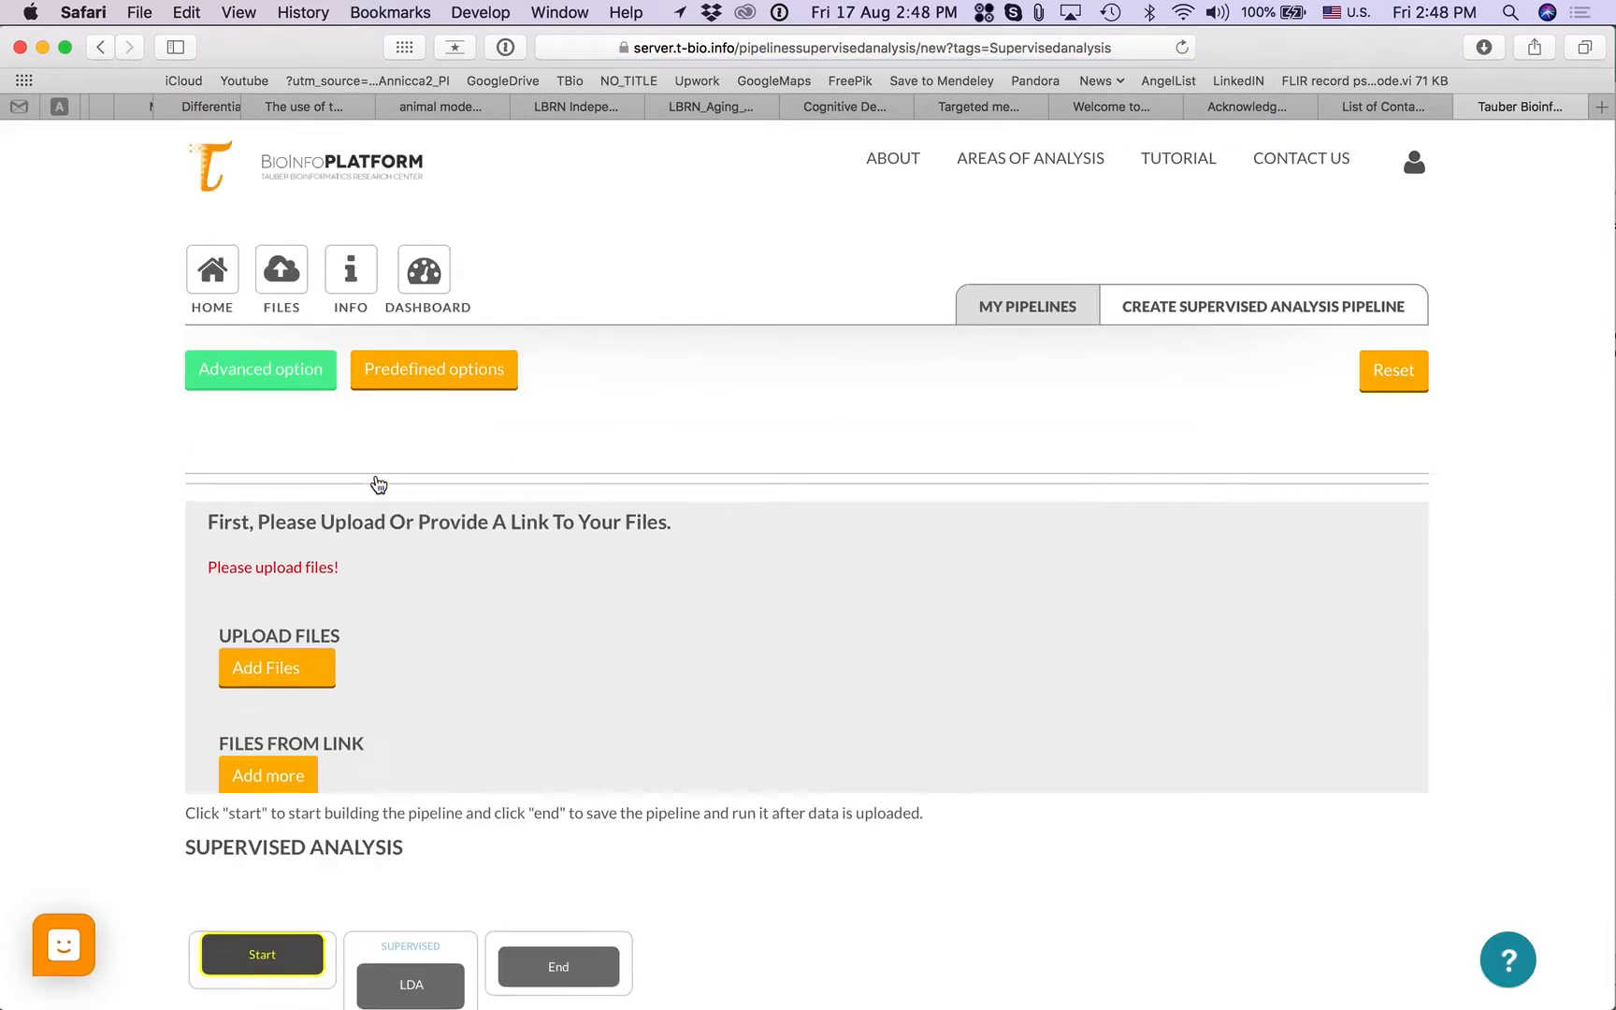
left_click(286, 631)
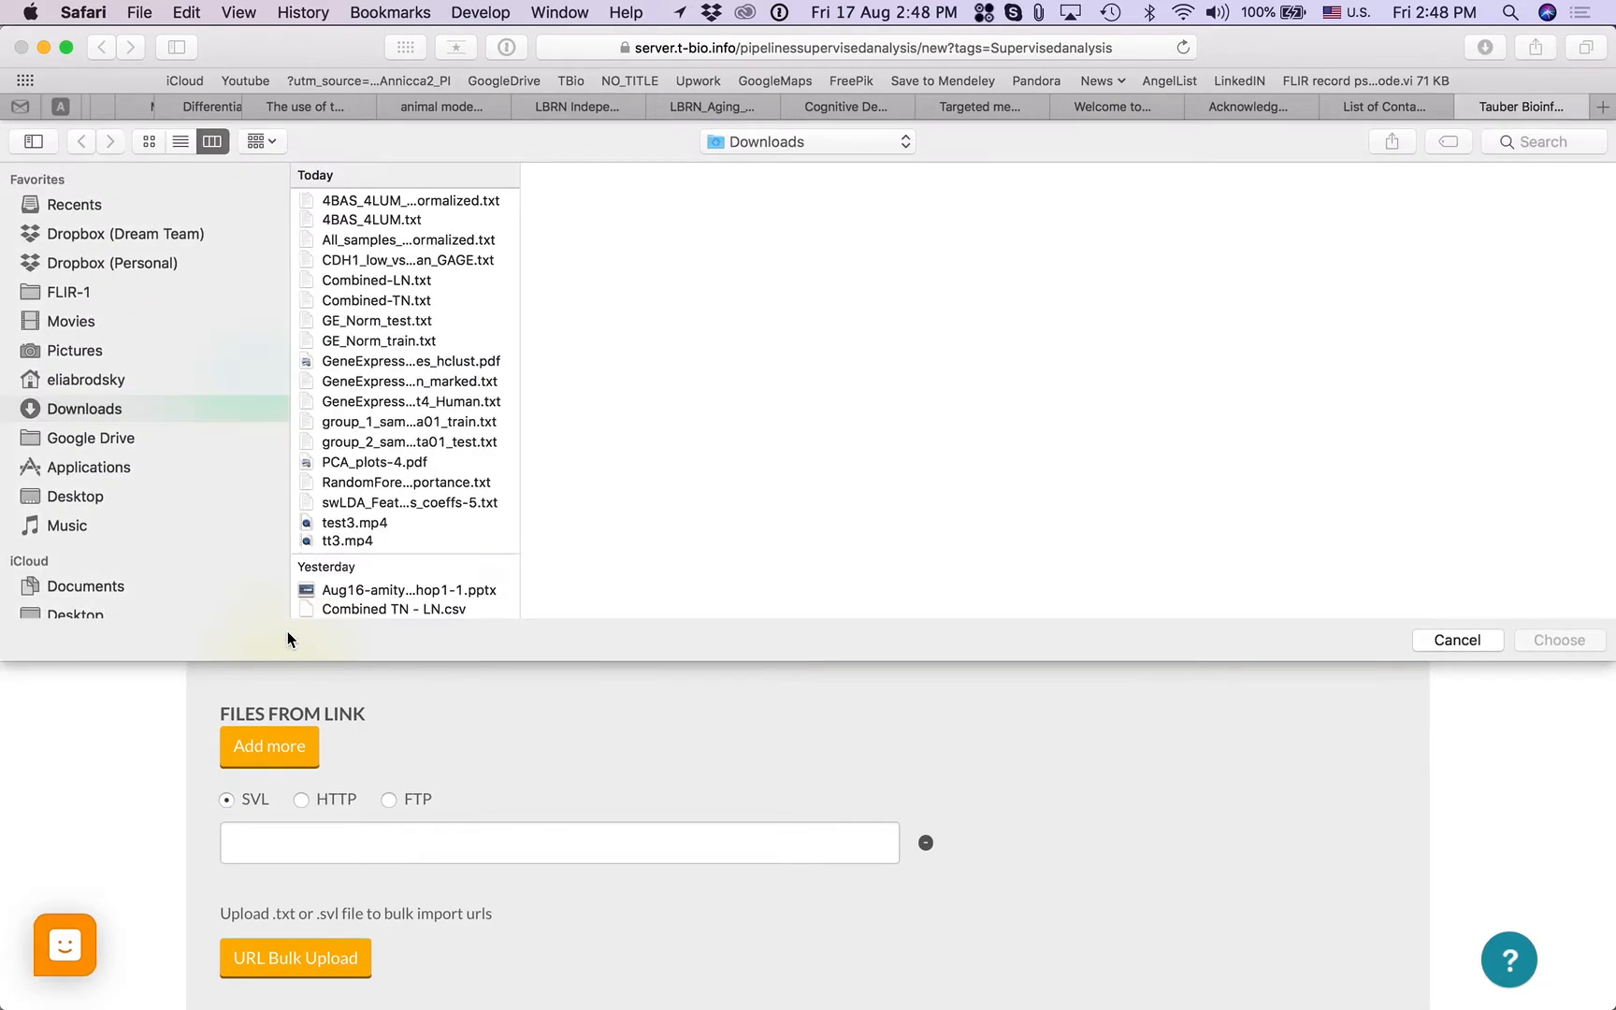
left_click(429, 320)
left_click(418, 340, "shift")
left_click(1548, 639)
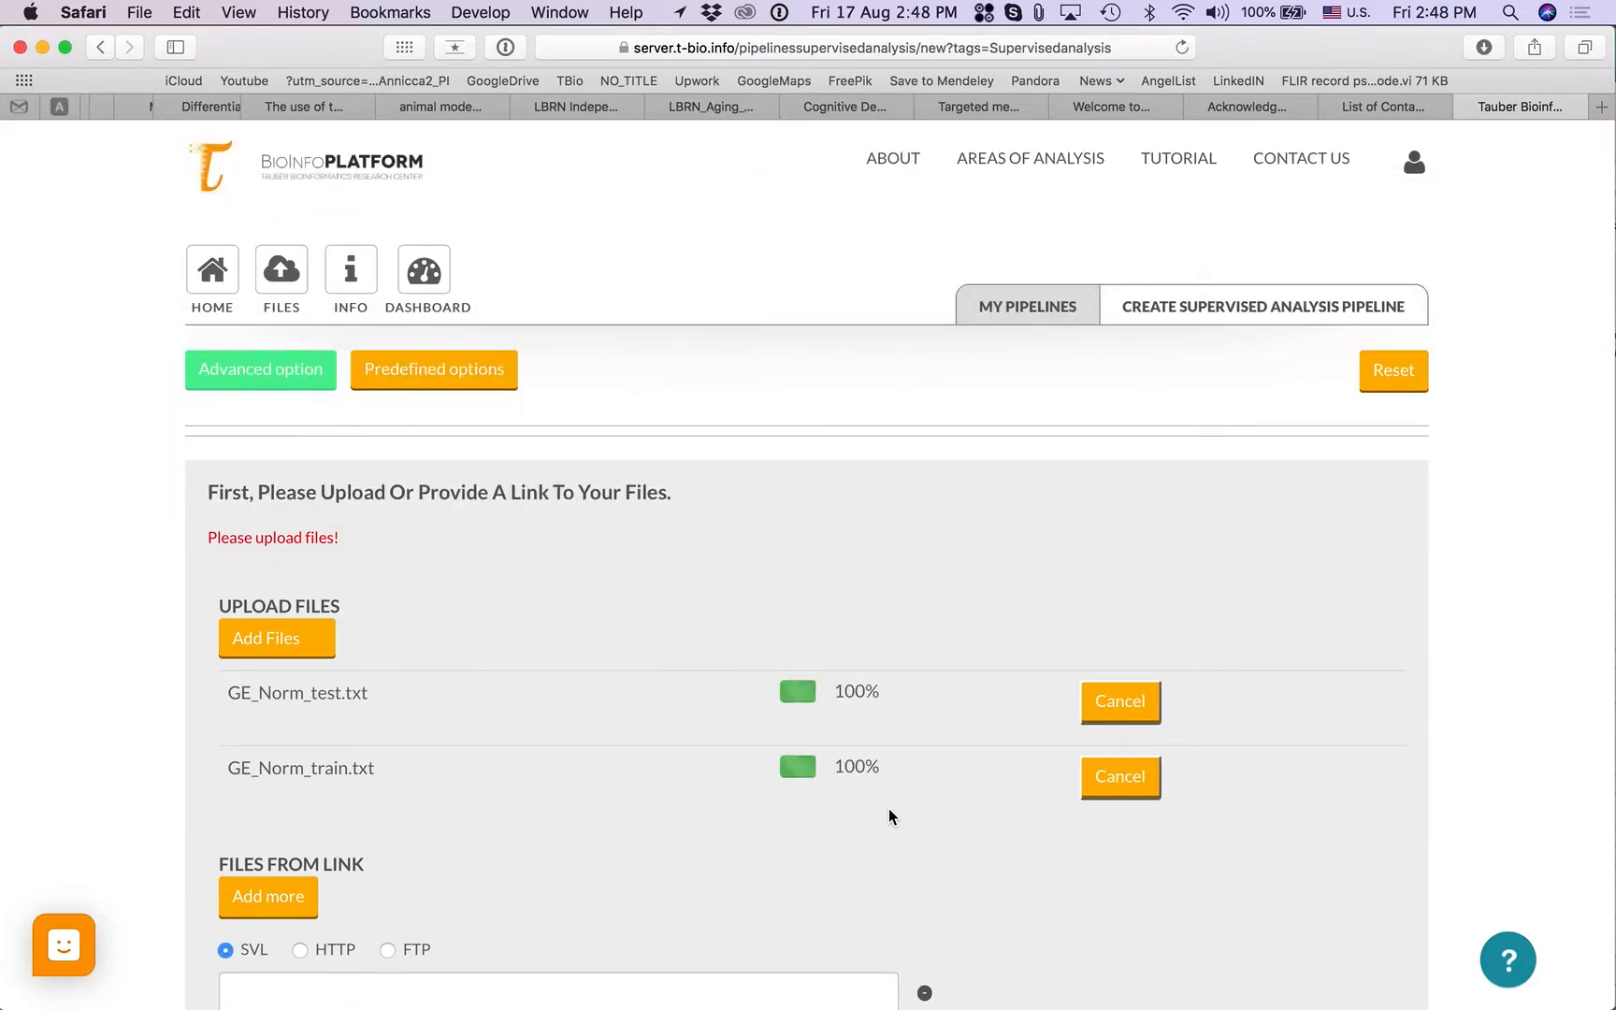
Assign GE_Norm_train.txt to the train group and GE_Norm_test.txt to the test group, and confirm the groups.
scroll(888, 809, "down", 5)
left_click(397, 846)
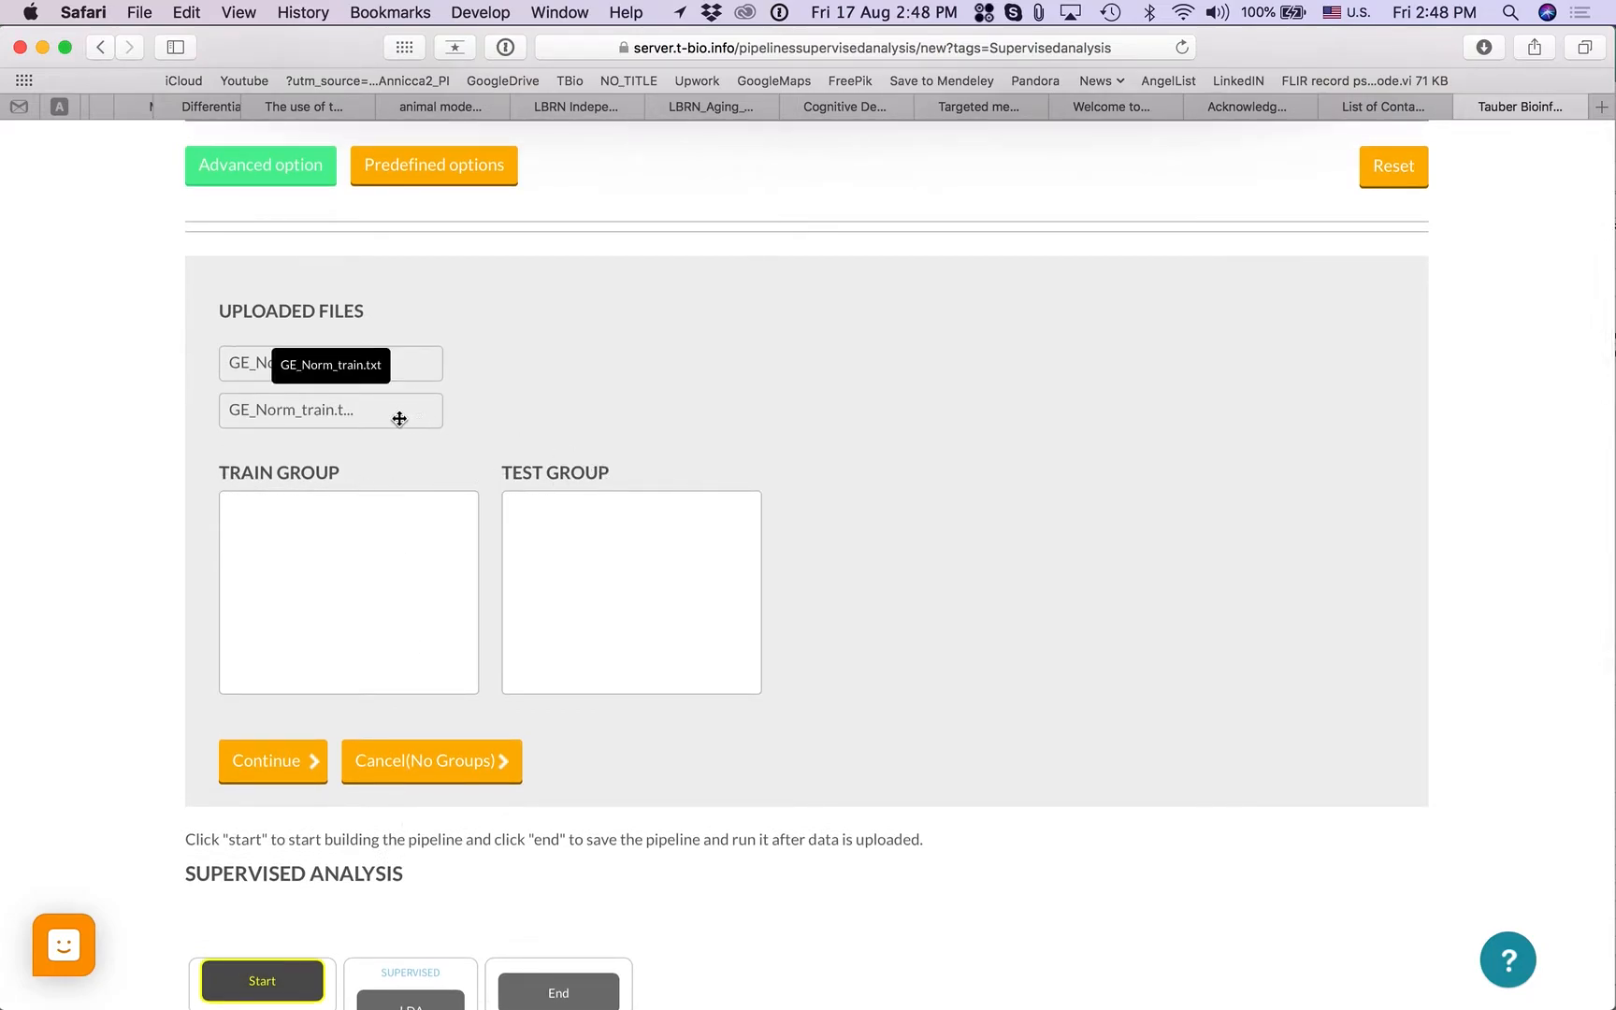
left_click_drag(399, 418, 398, 555)
left_click_drag(353, 360, 719, 516)
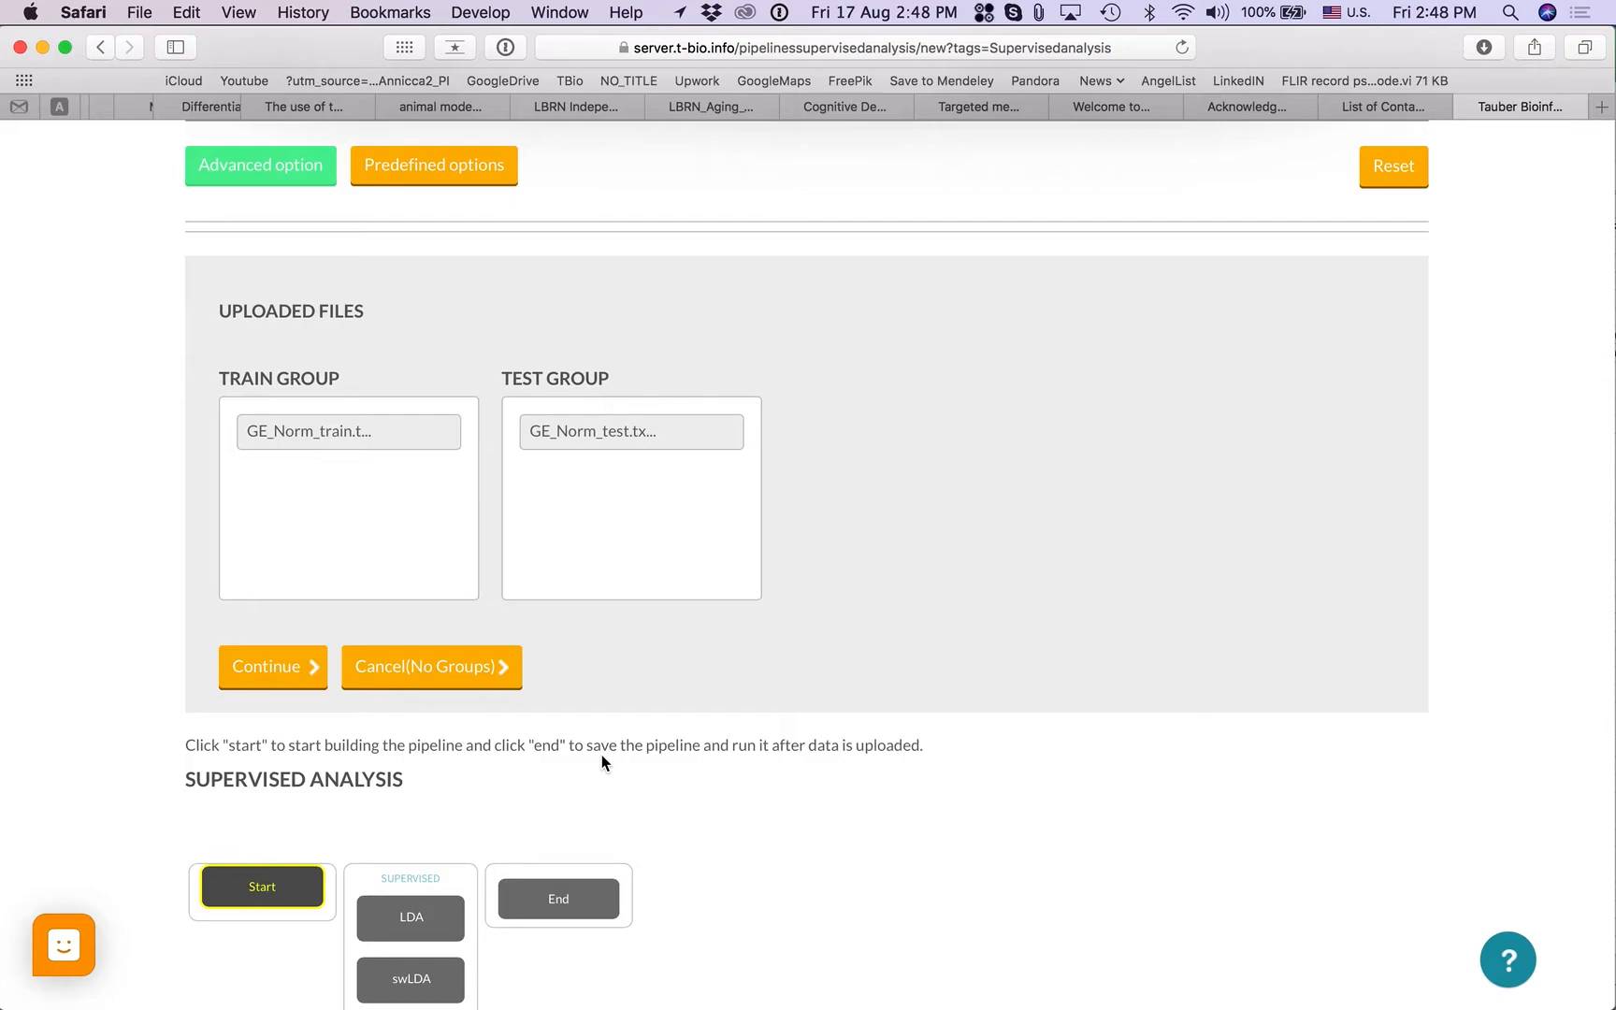
left_click(286, 679)
Start building the pipeline, choose the swLDA method and read through its description.
left_click(287, 521)
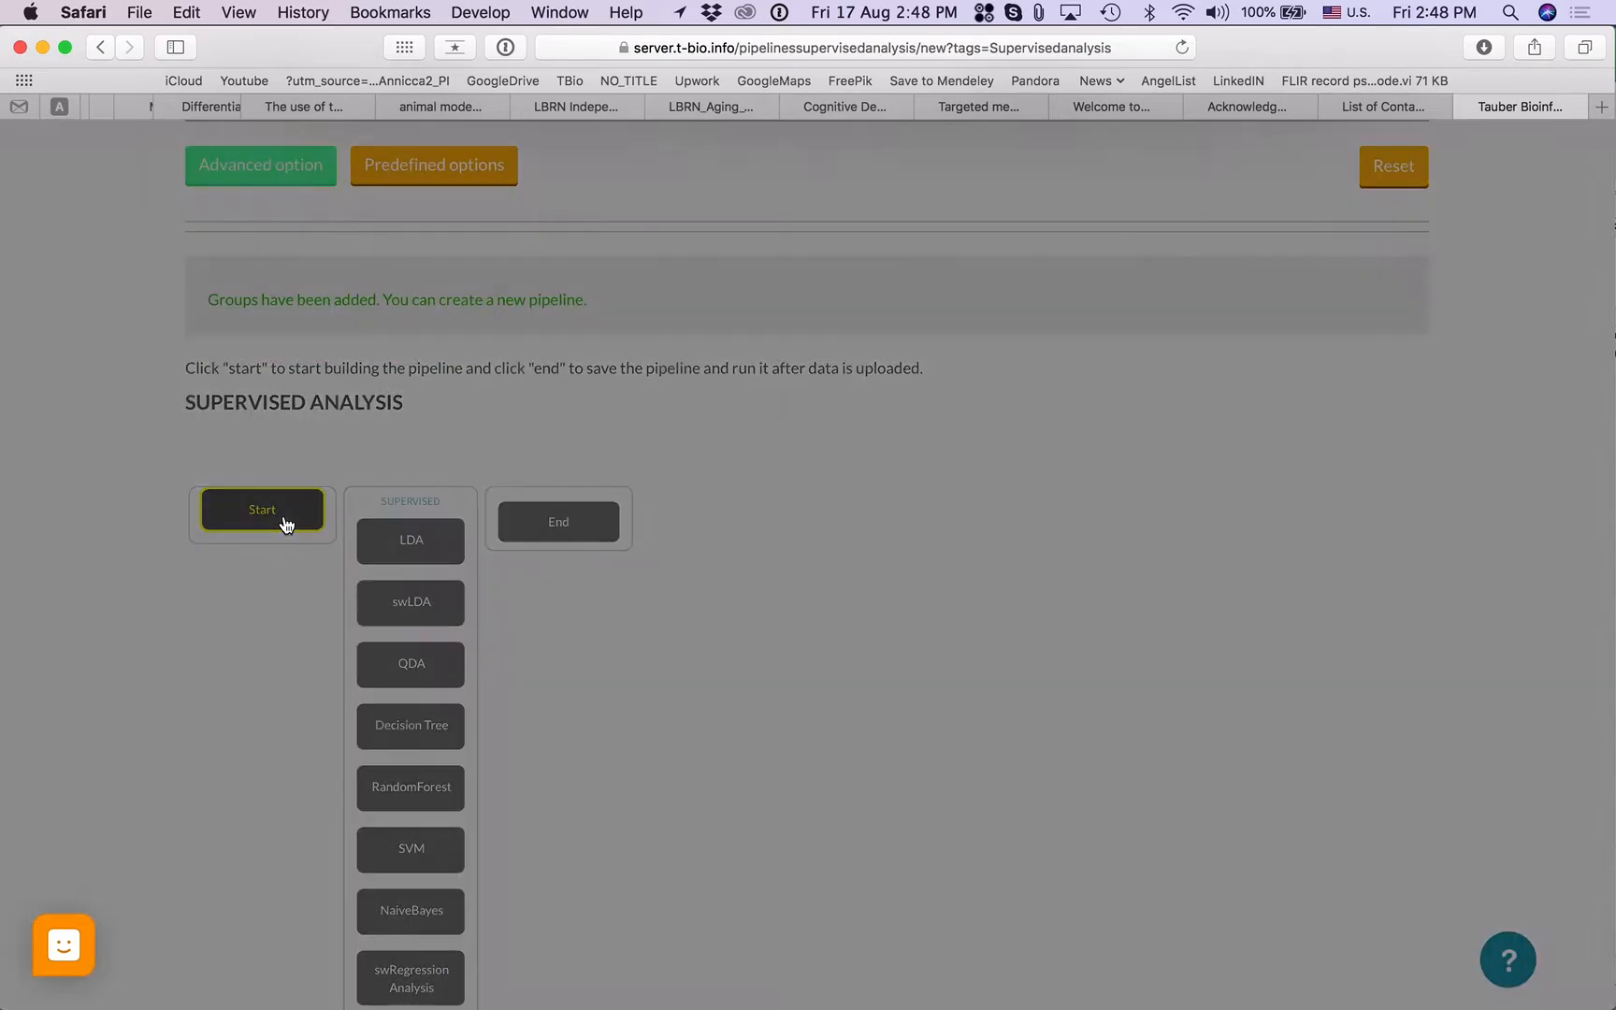
left_click(1082, 337)
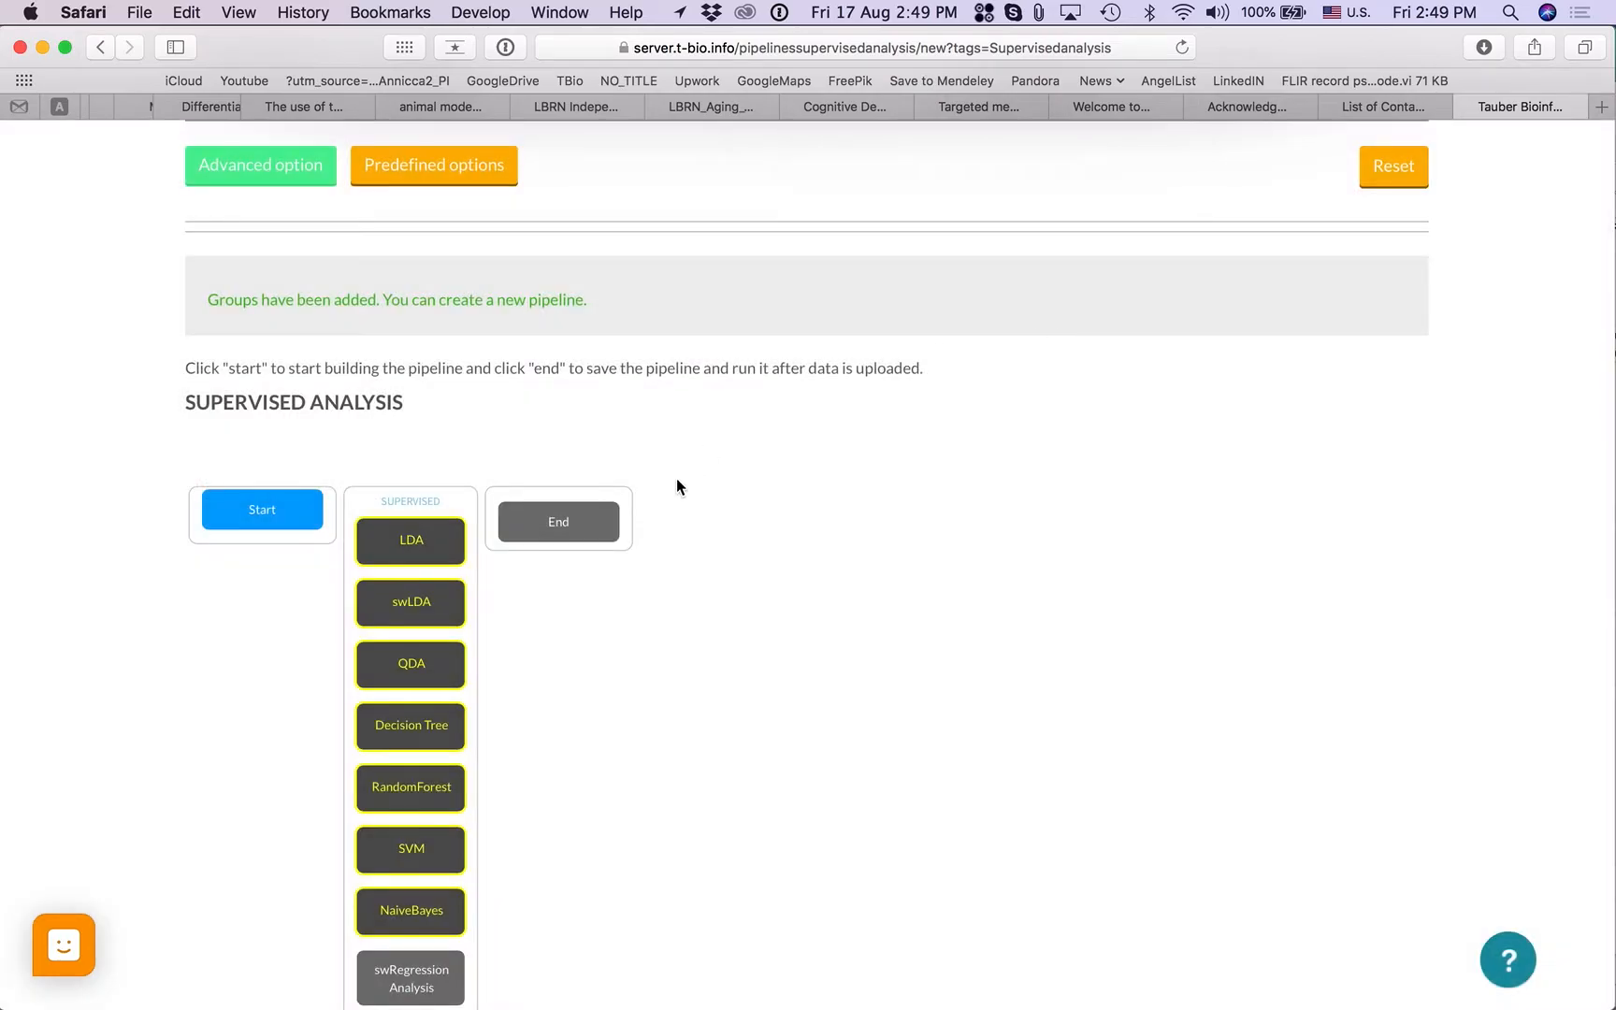
left_click(447, 620)
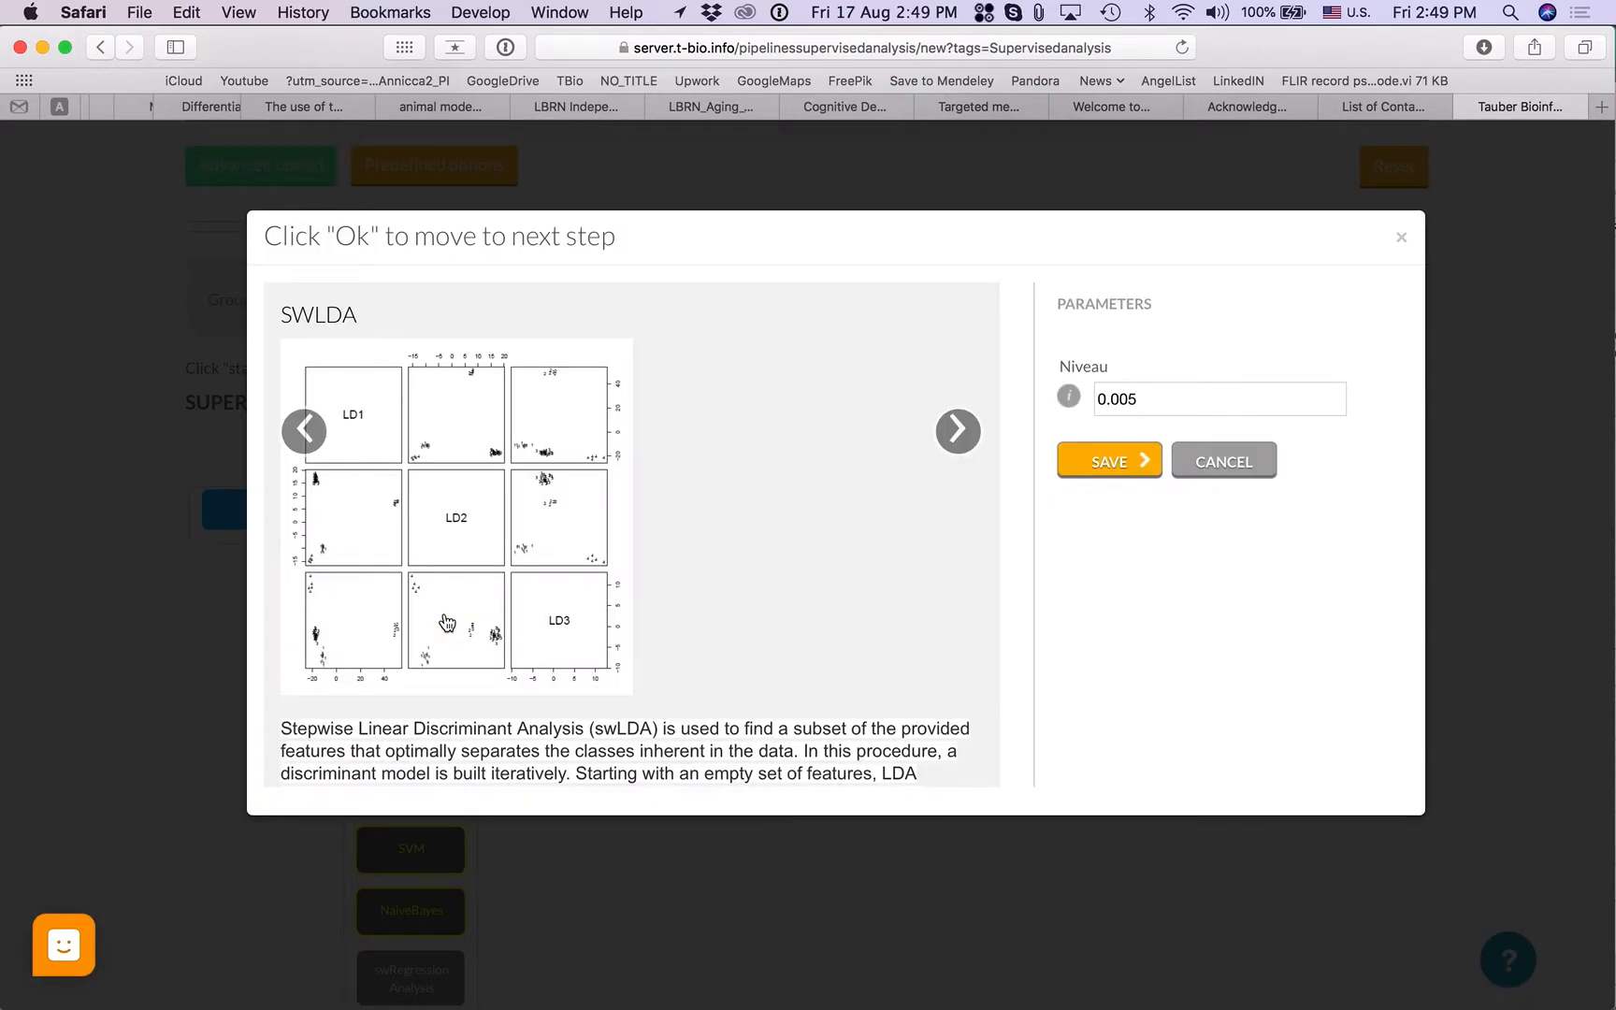
scroll(653, 601, "down", 2)
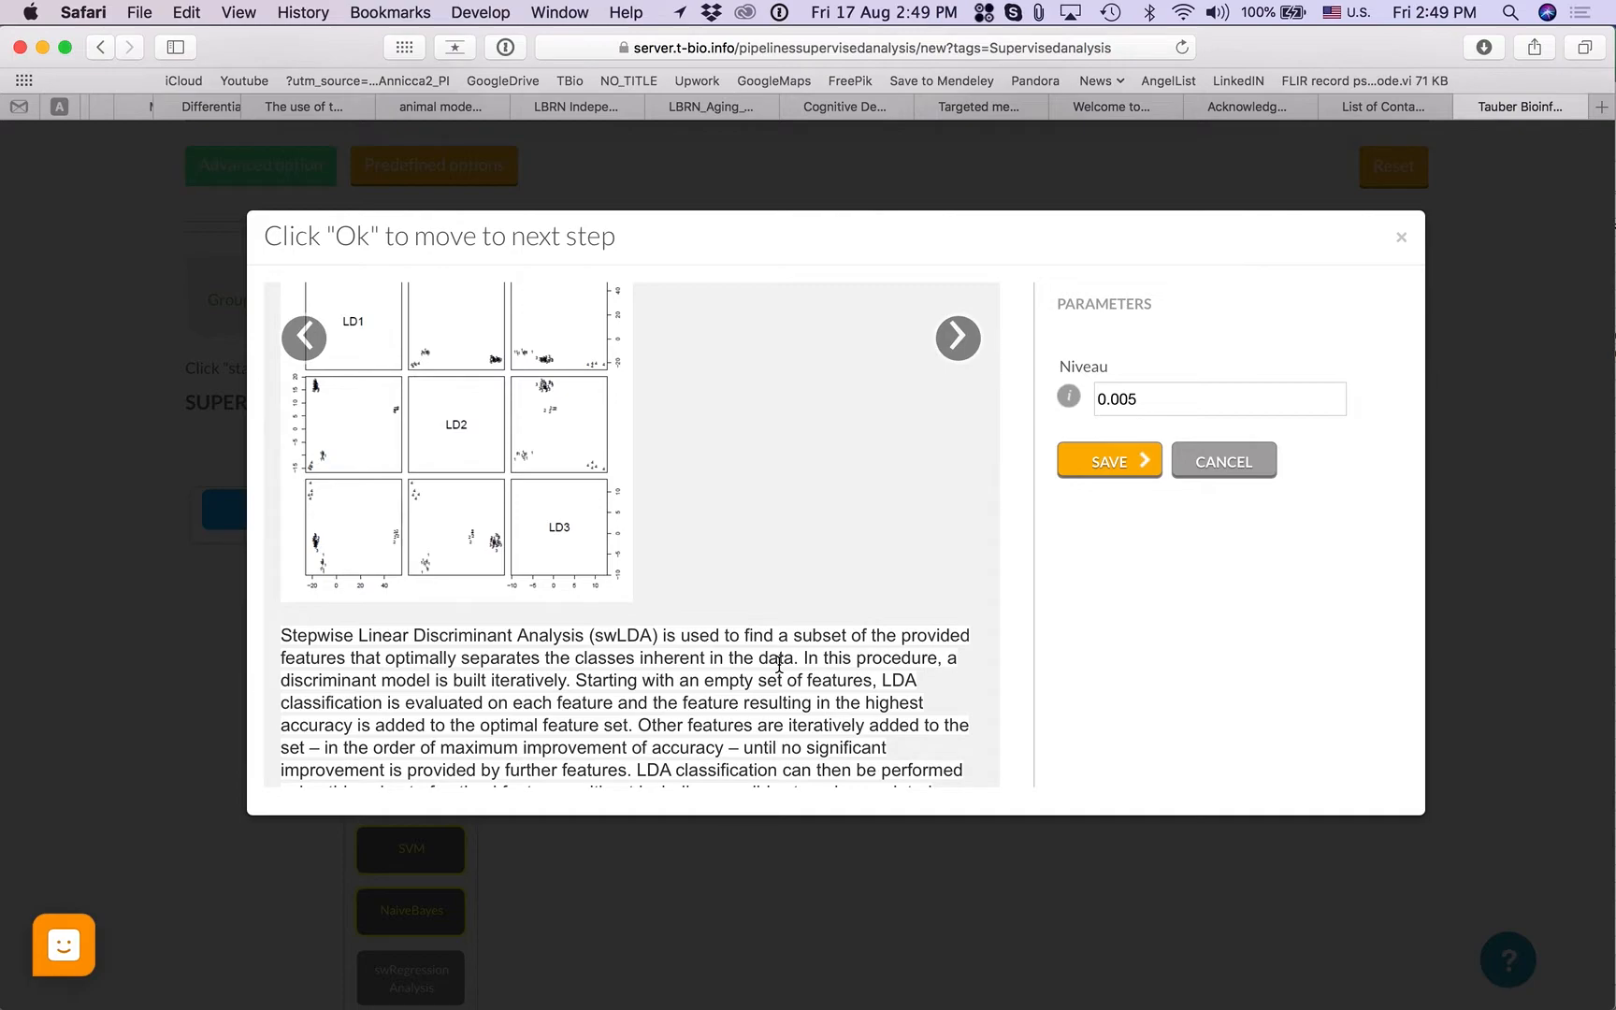
scroll(560, 725, "down", 3)
scroll(558, 724, "up", 5)
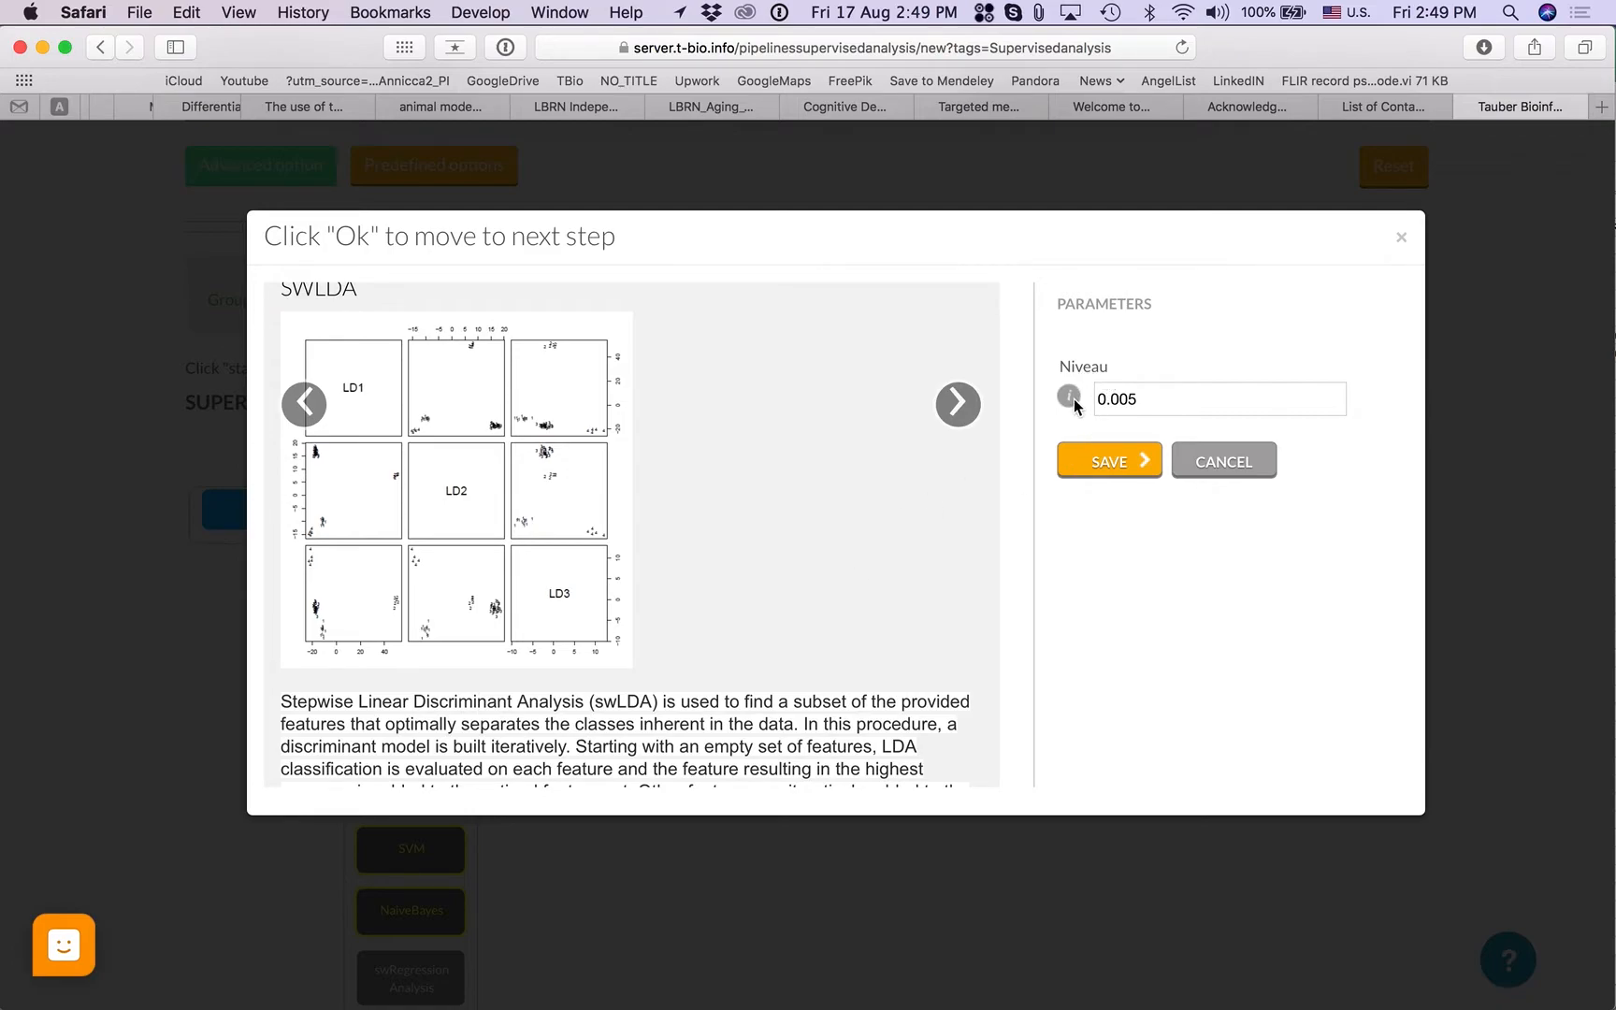
Add a zero to the Niveau value of the swLDA method and save its parameters.
left_click(1130, 397)
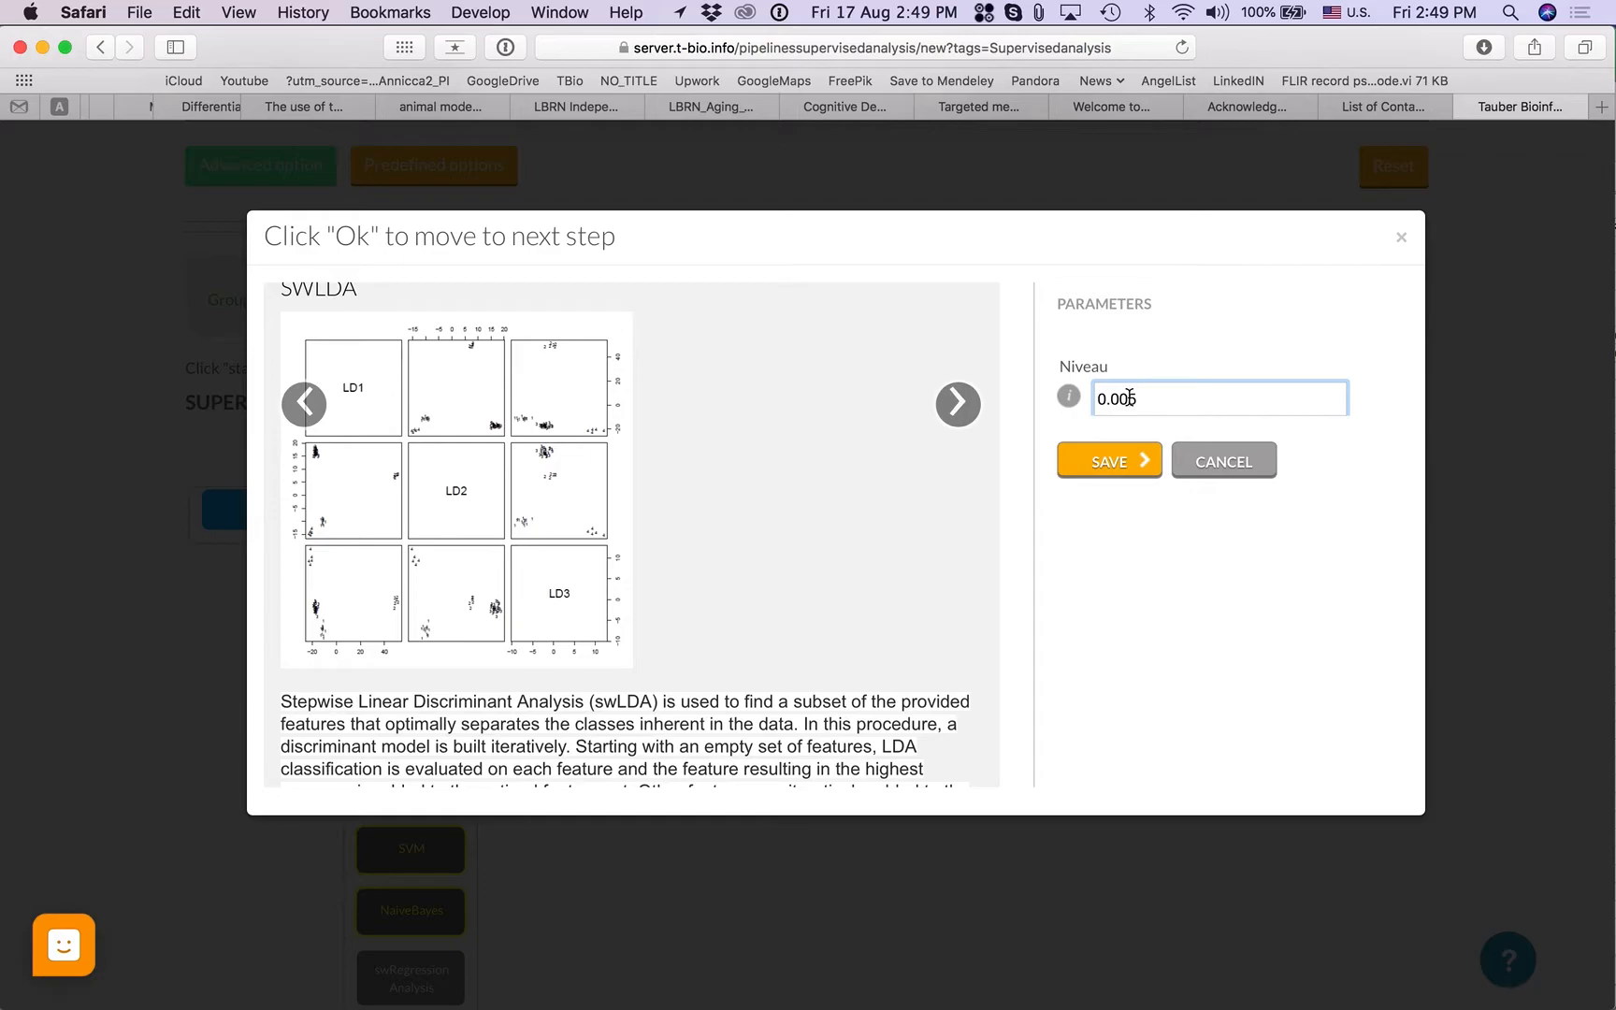
type("0")
left_click(1146, 523)
left_click(1140, 472)
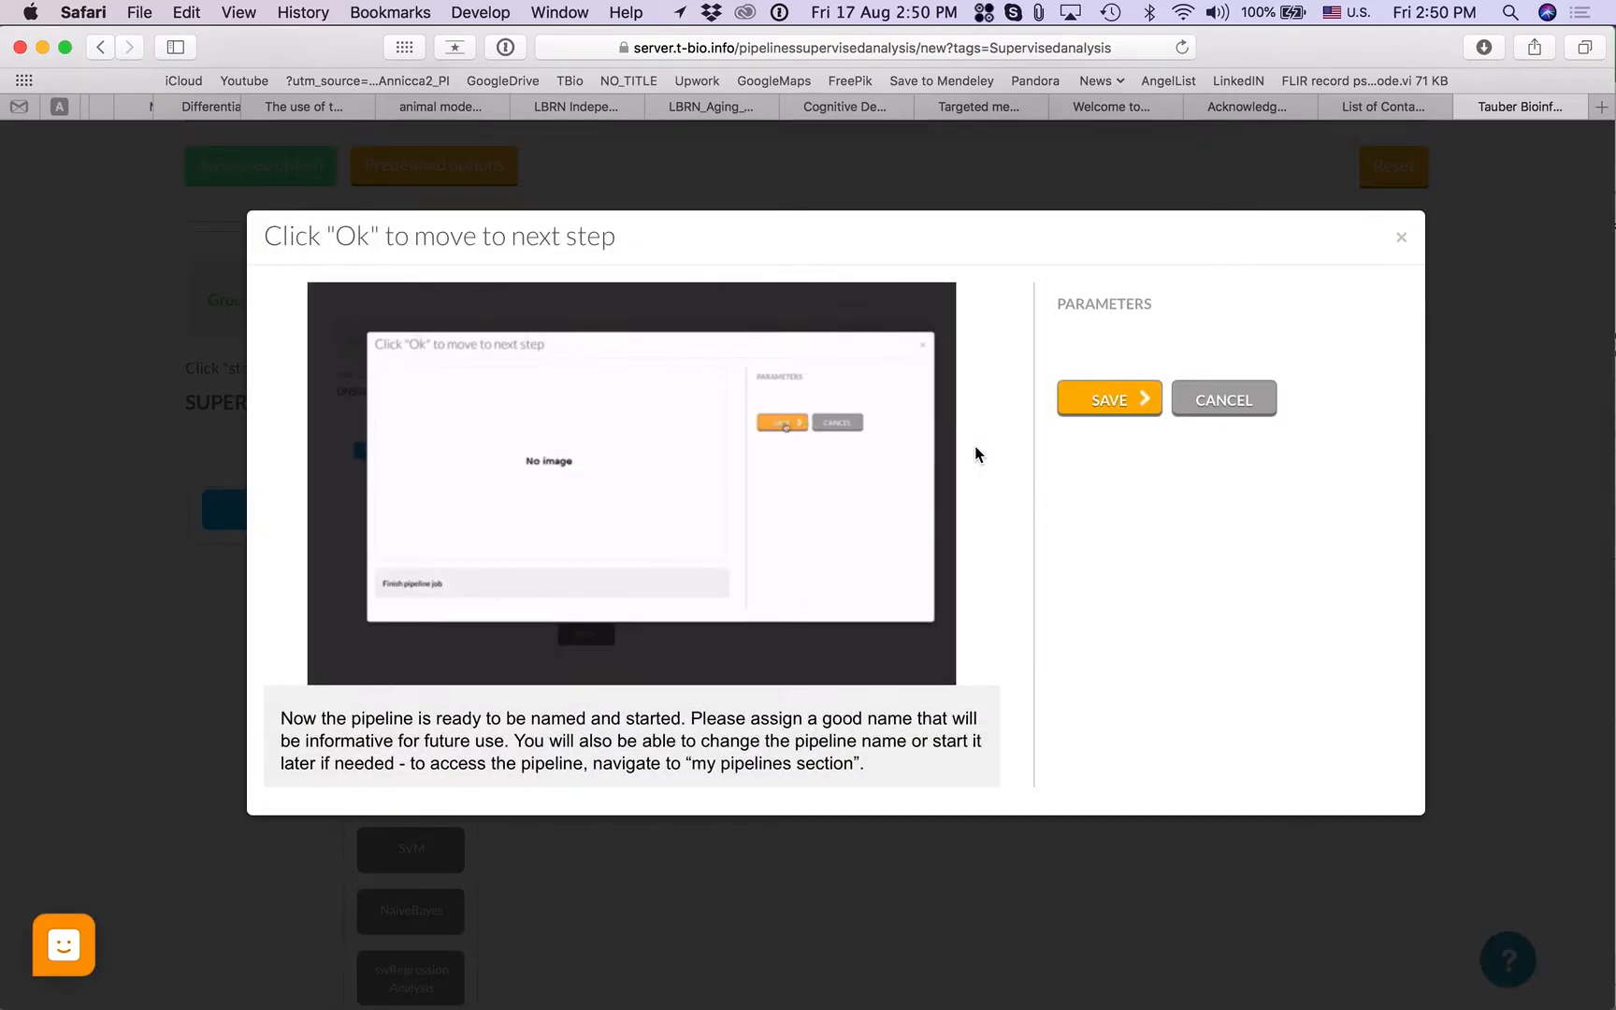
Save the pipeline's end step and name the pipeline with the user's first name followed by "swLDA test".
left_click(1085, 411)
left_click(580, 422)
type("elia ")
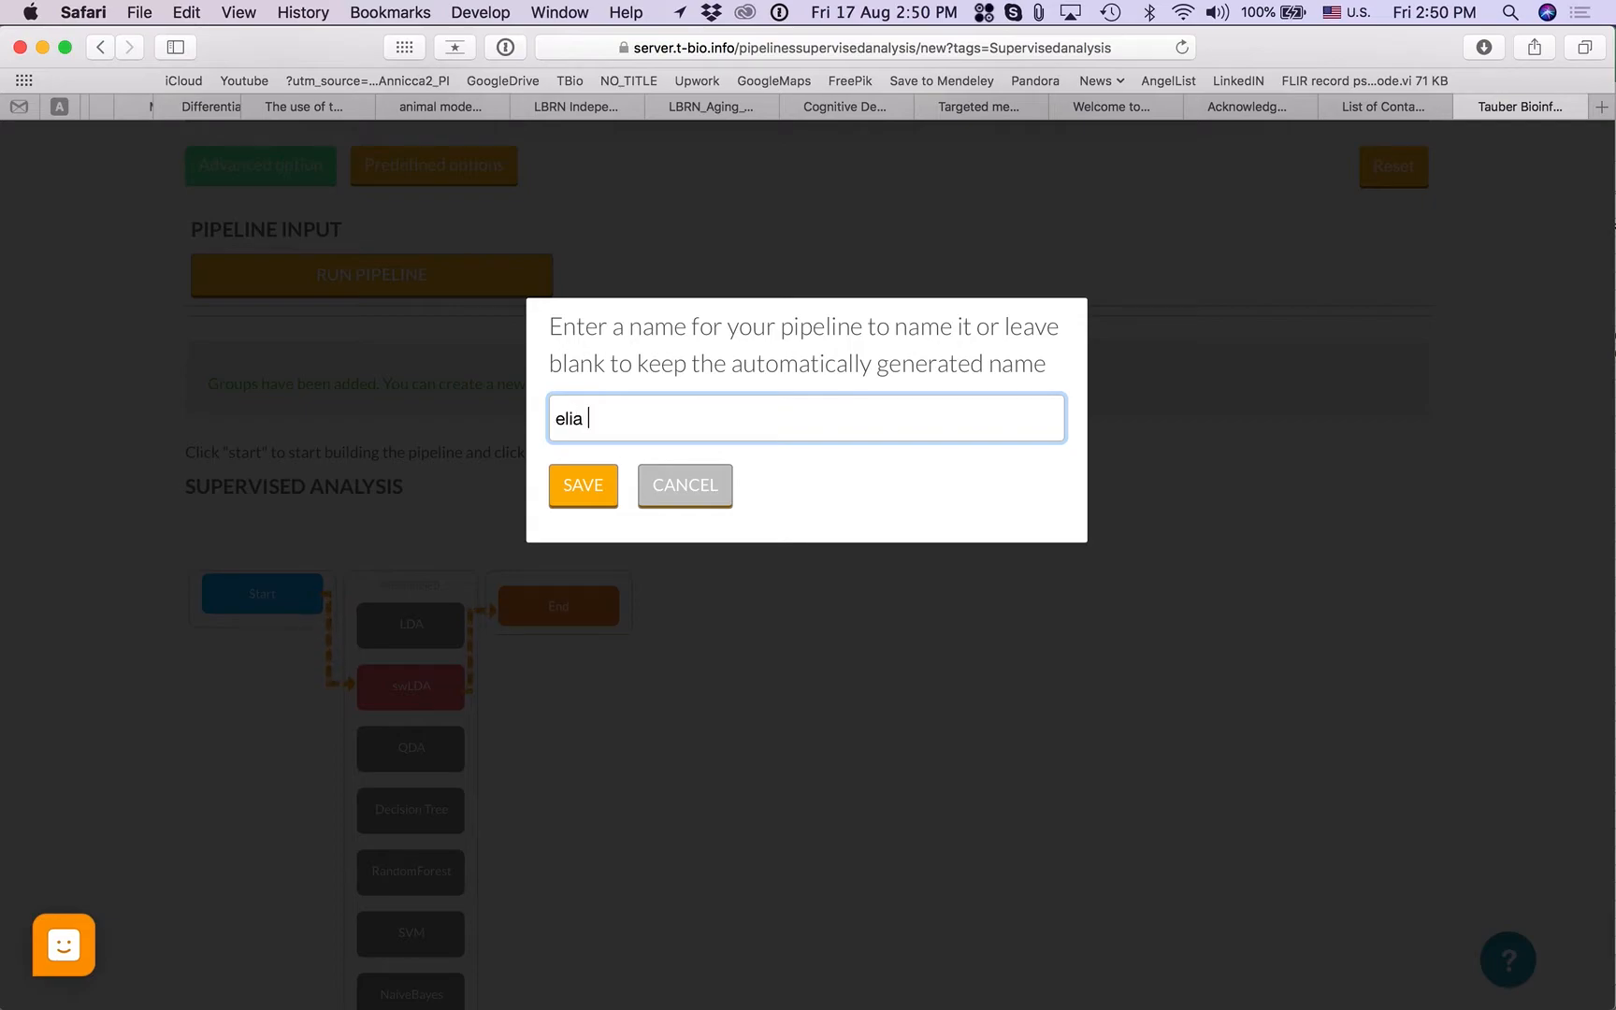
type("swLDA test")
left_click(565, 490)
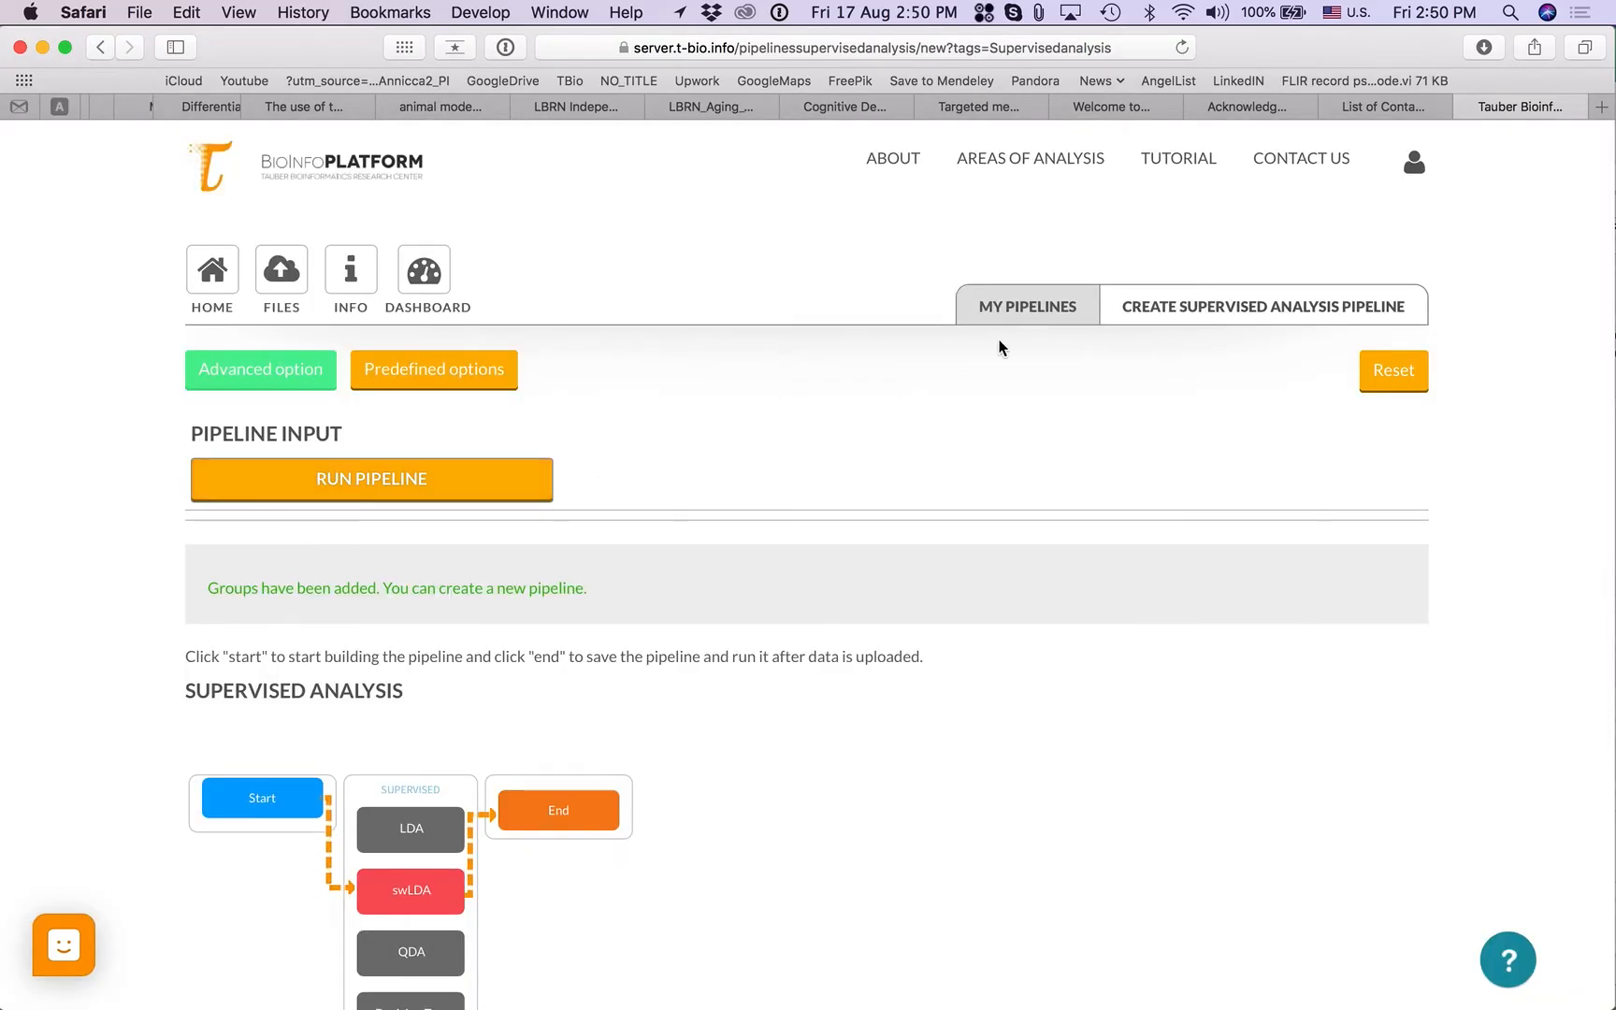
Open the completed swLDA pipeline created at 18:14 from the pipeline listing and show its pipeline output files.
left_click(1028, 306)
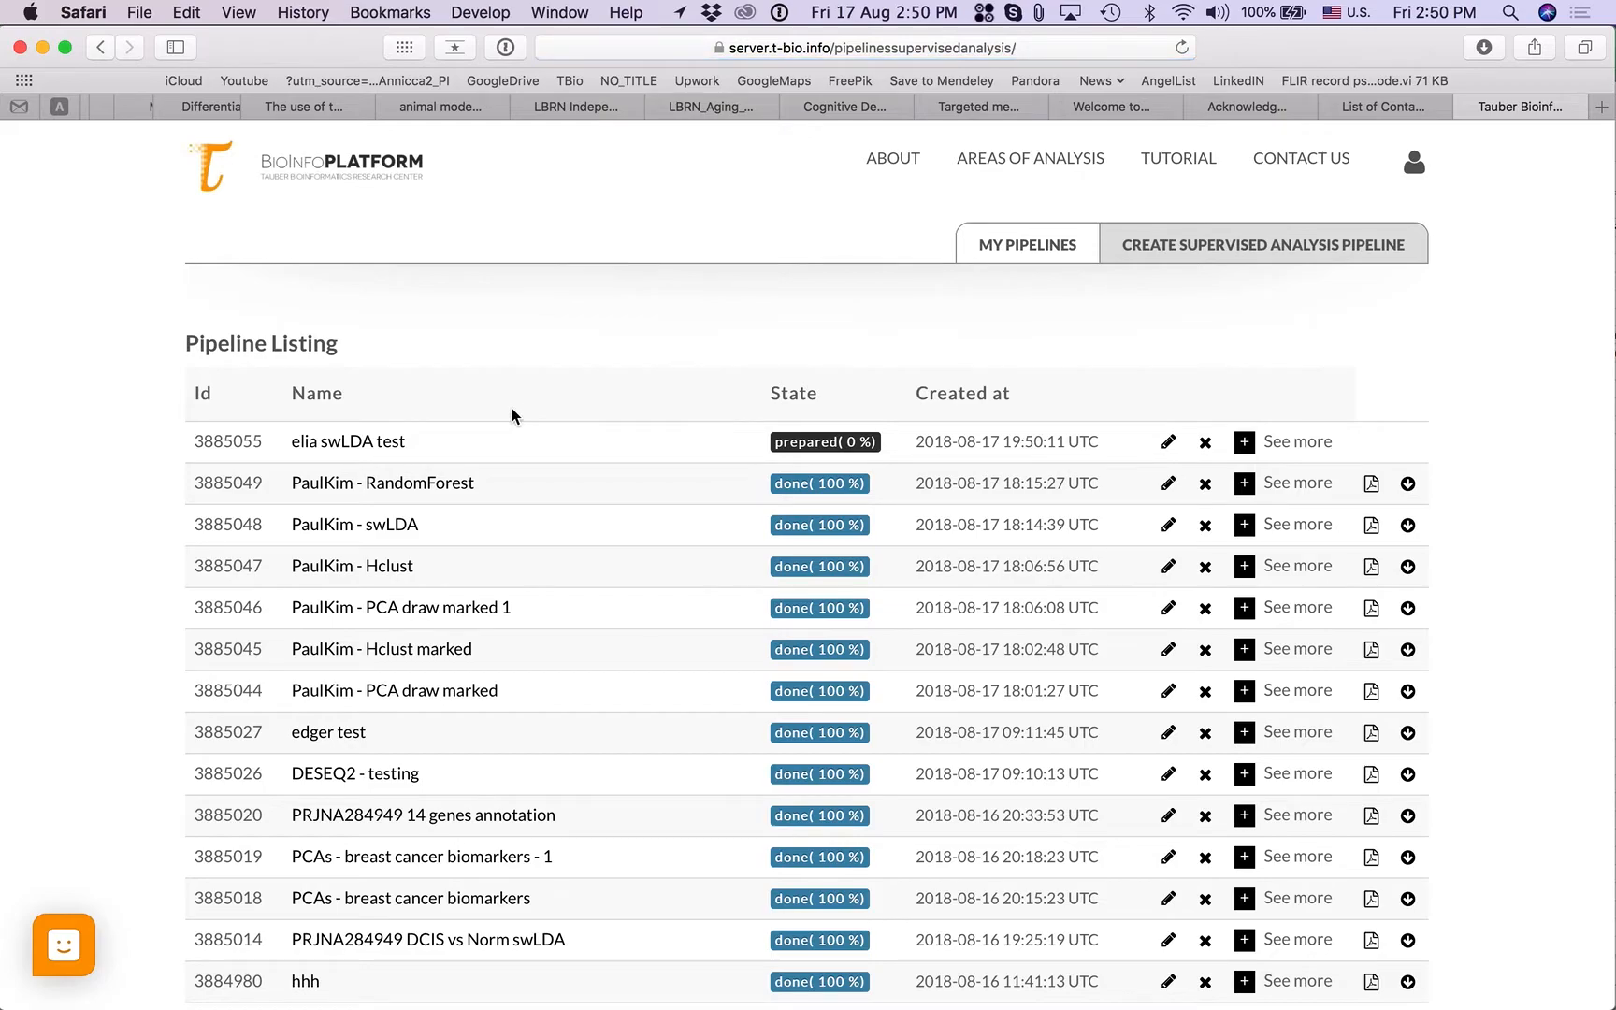
left_click(385, 527)
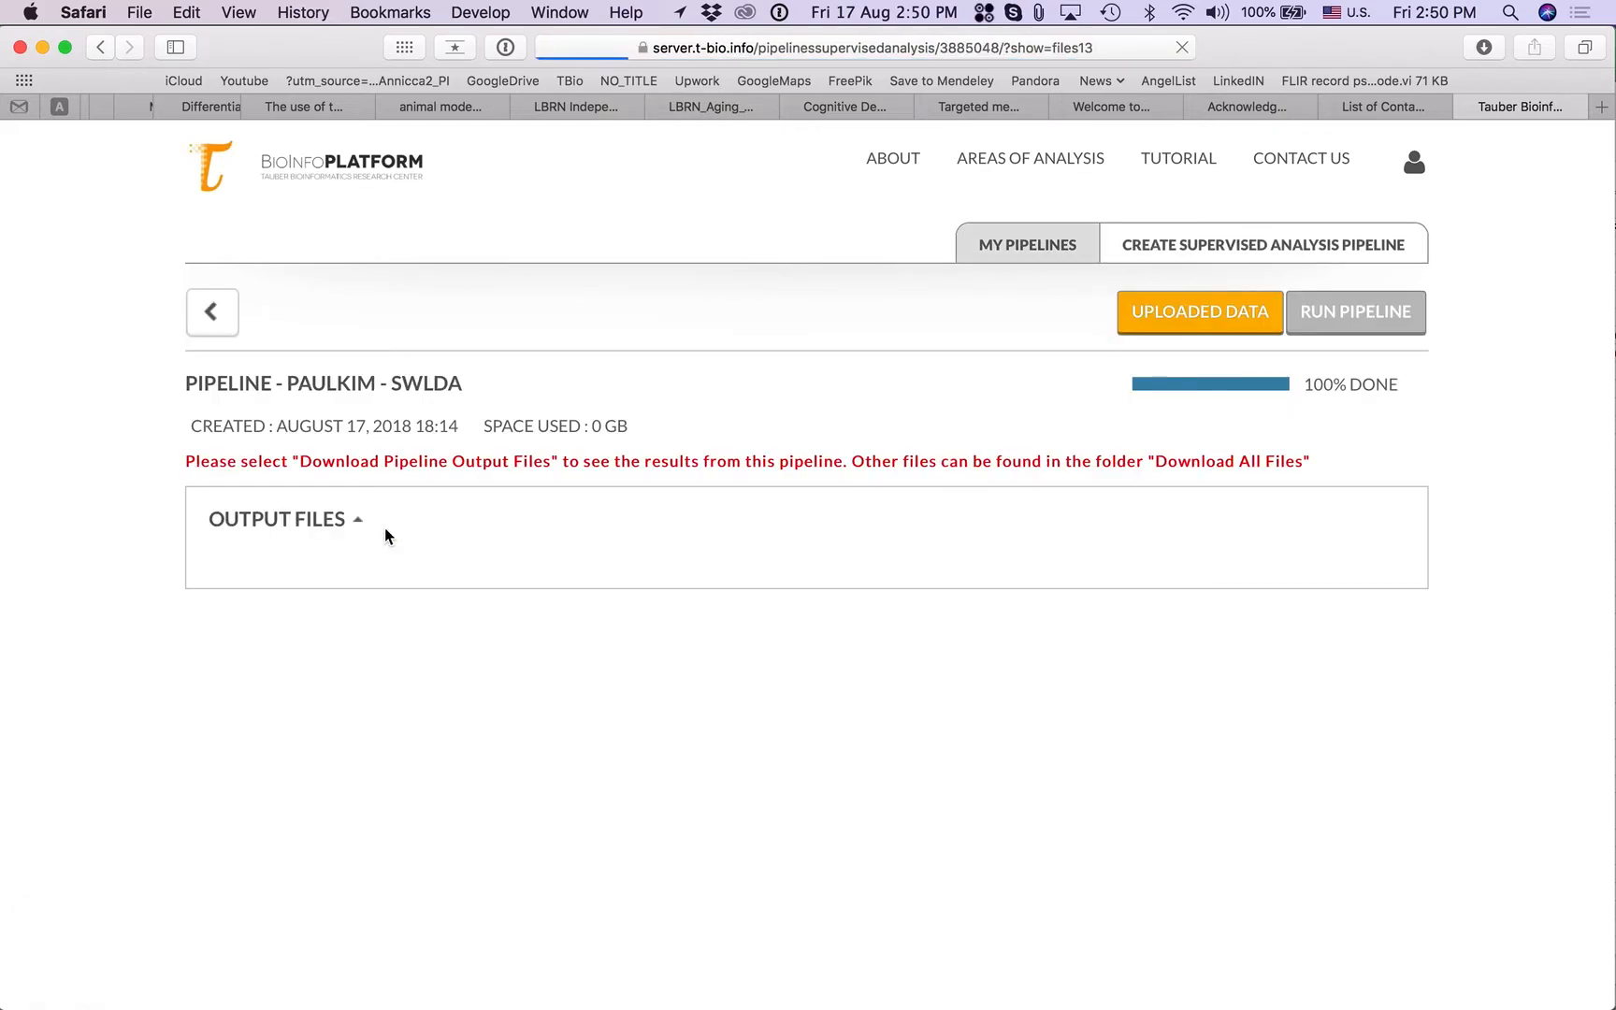
scroll(385, 552, "down", 1)
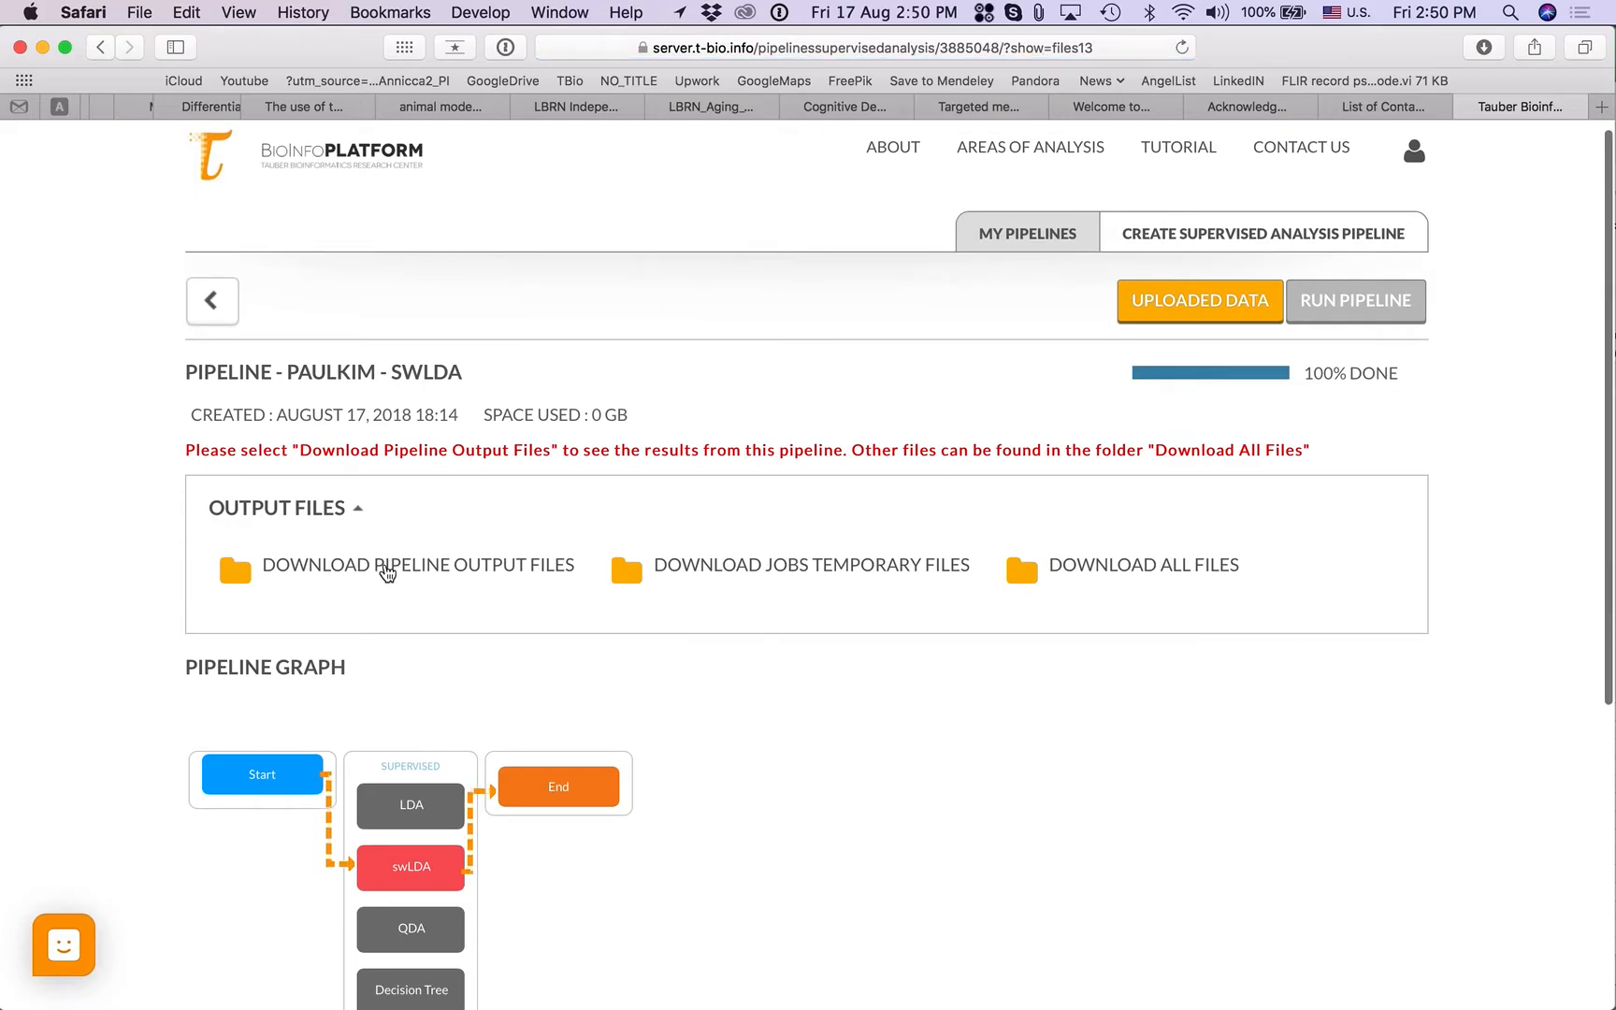
left_click(388, 566)
scroll(388, 571, "down", 5)
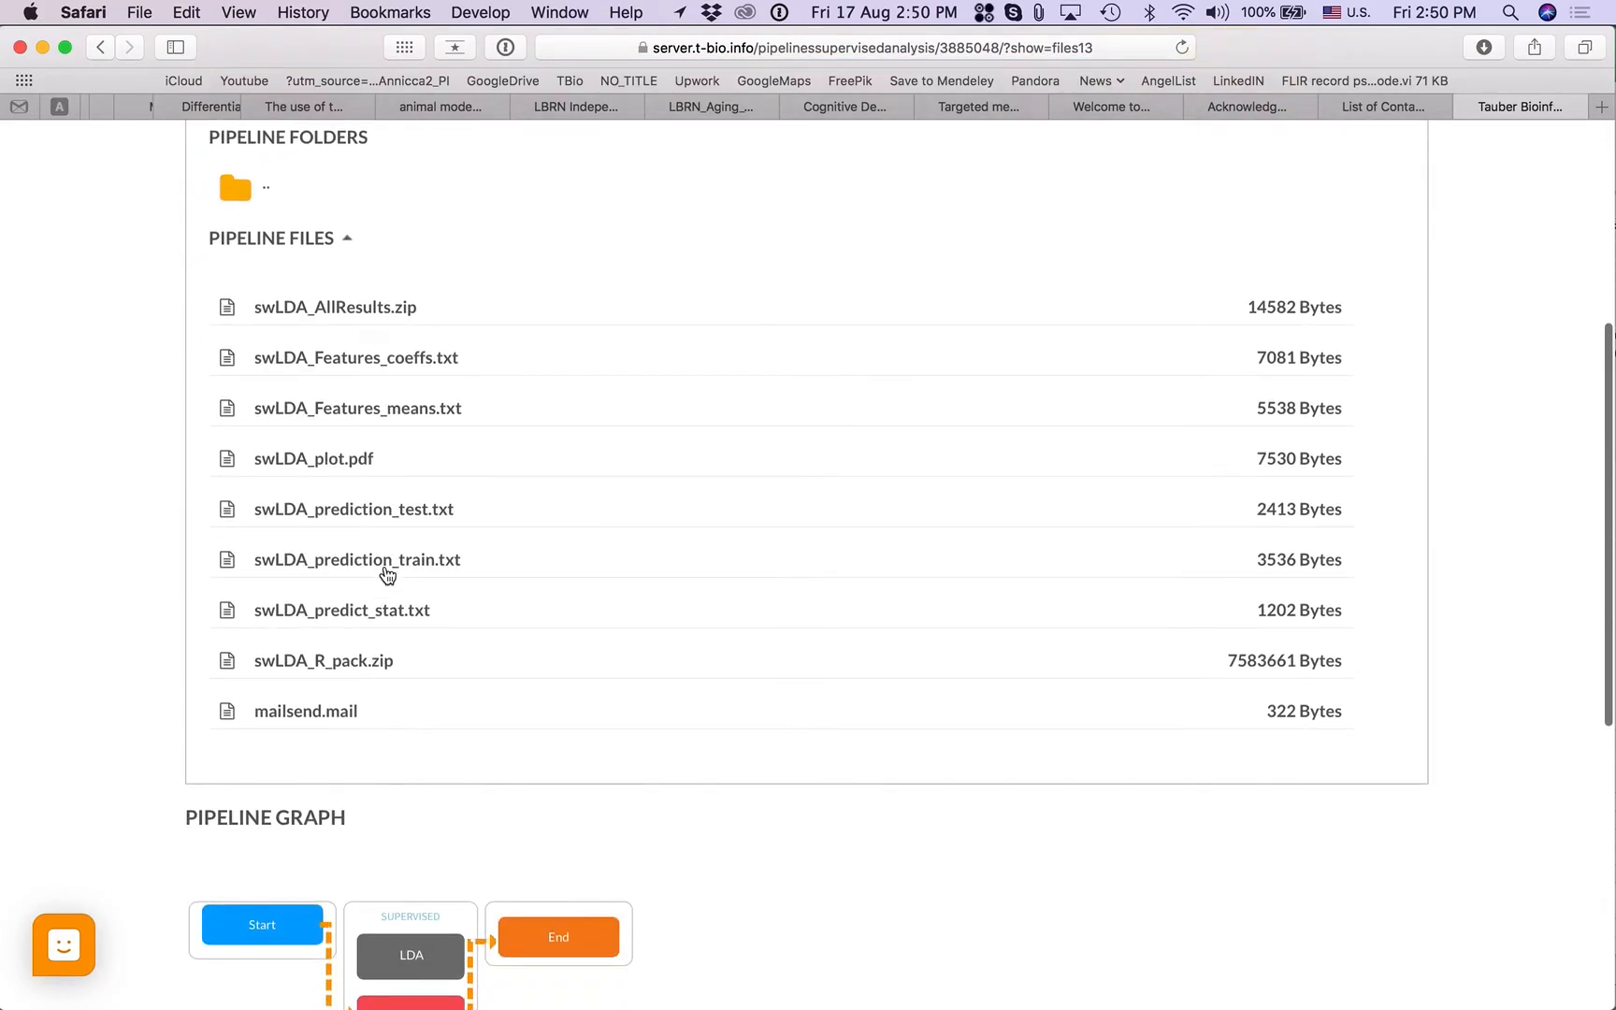
scroll(388, 574, "down", 1)
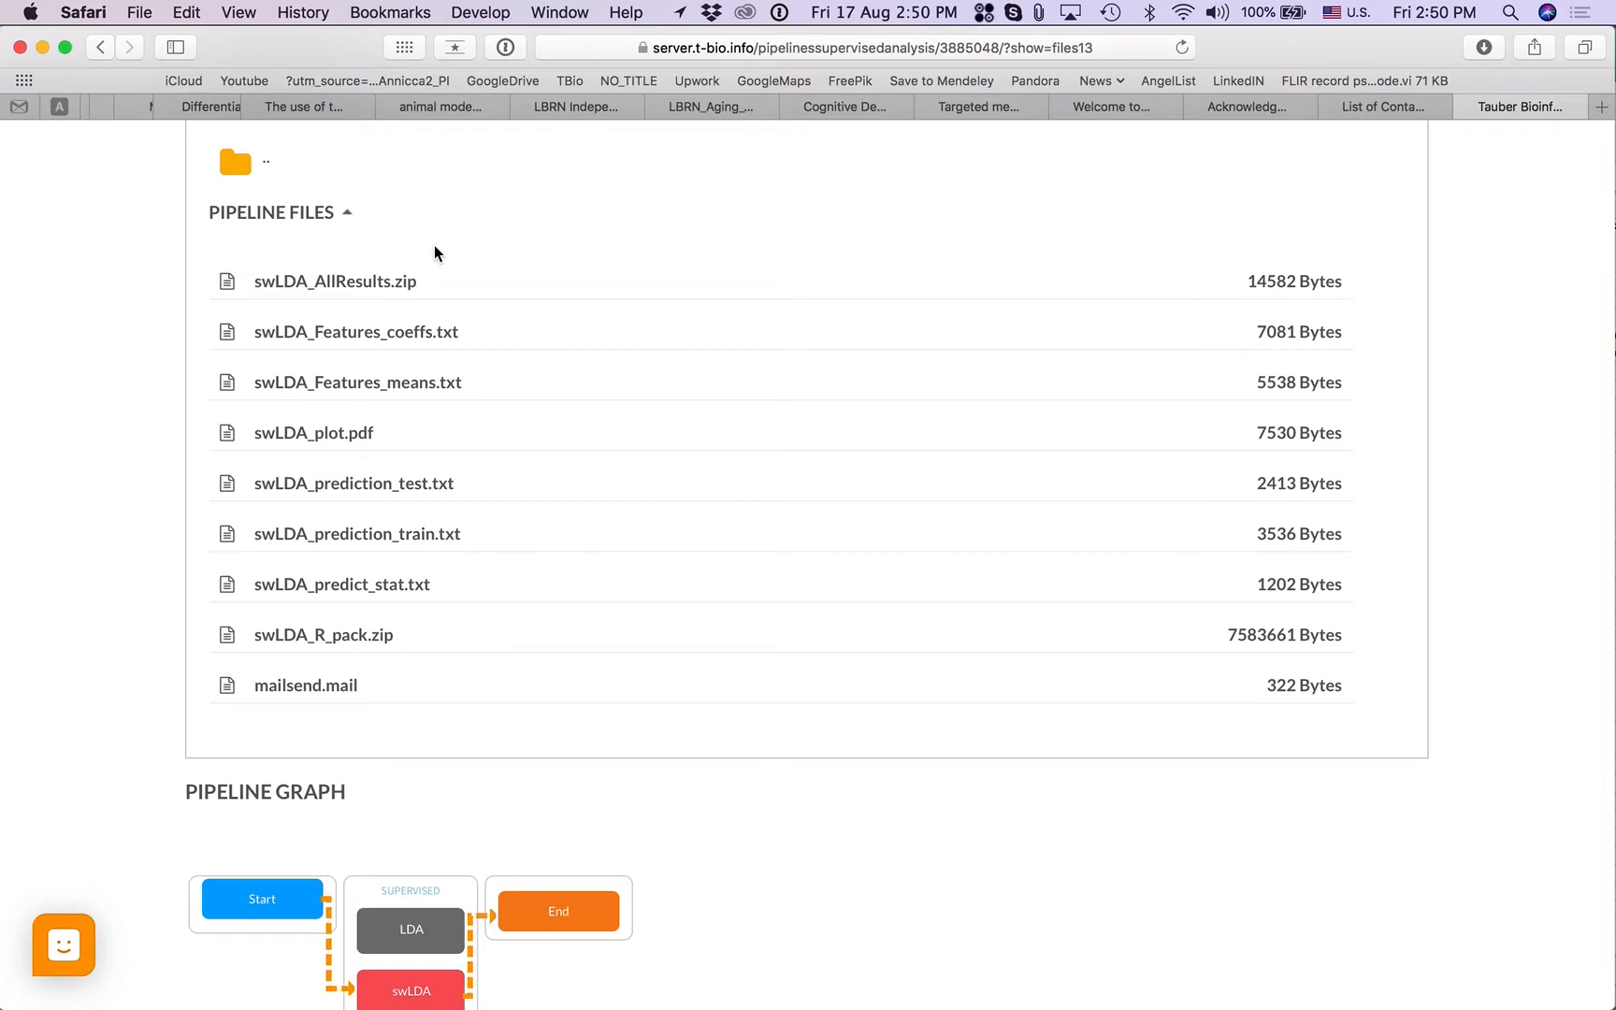
Download swLDA_plot.pdf from the pipeline files and open the downloaded plot in Preview.
left_click(349, 443)
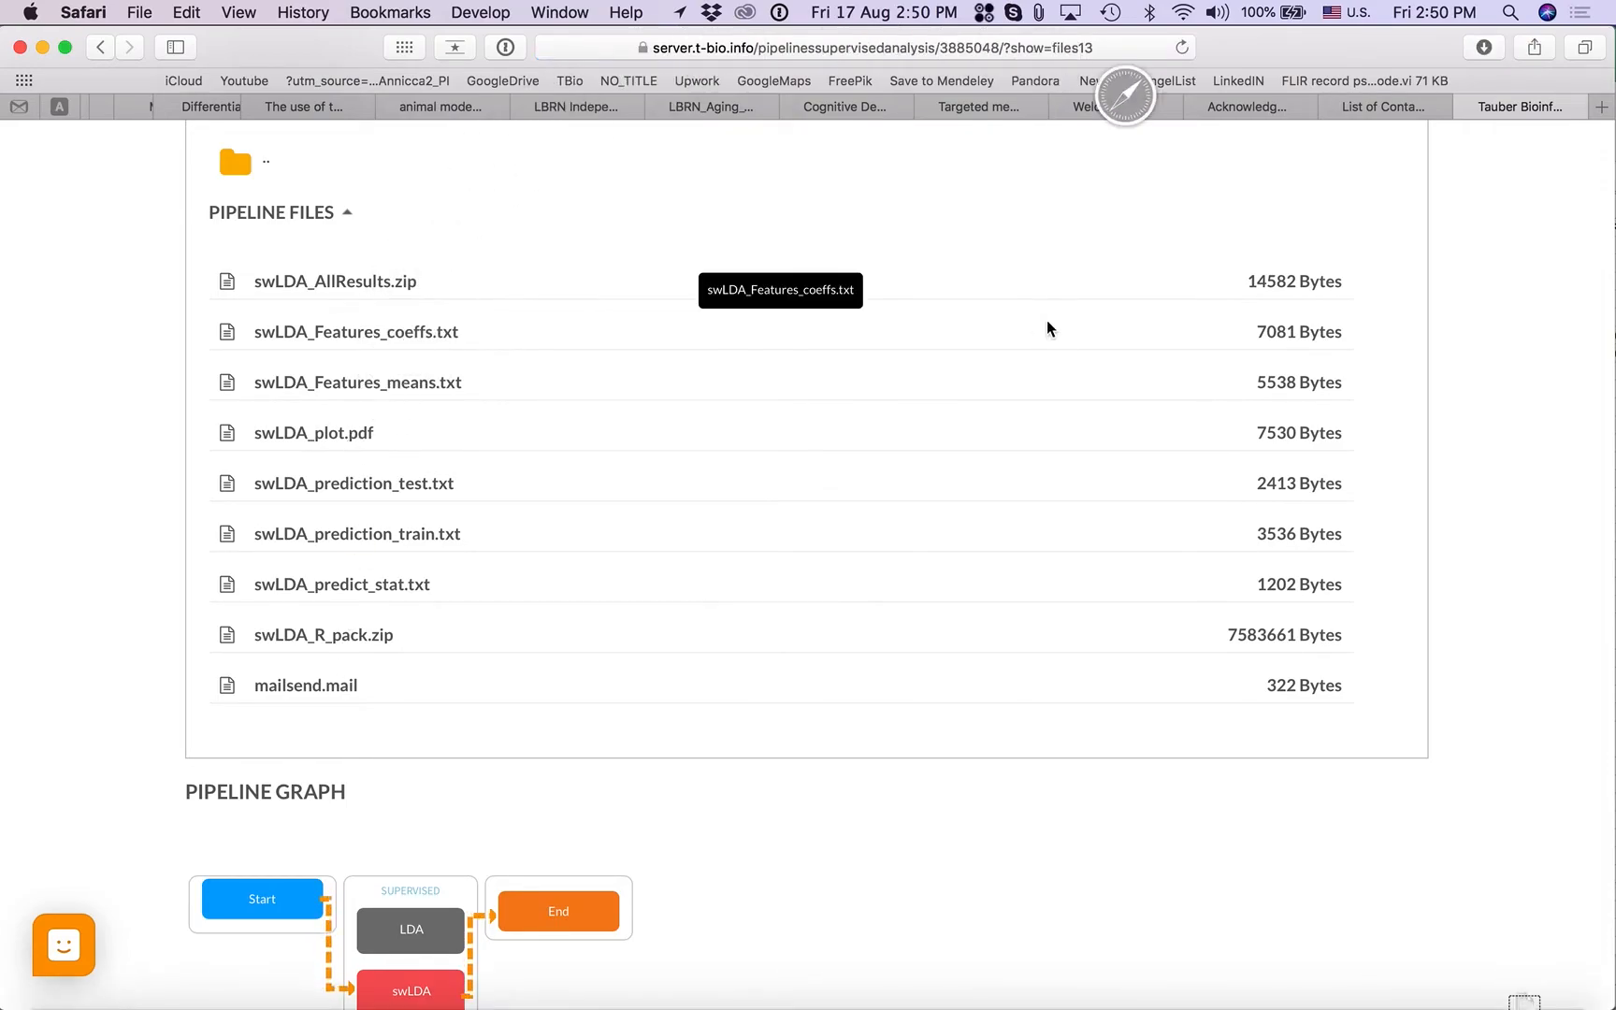
left_click(1484, 48)
left_click(1572, 140)
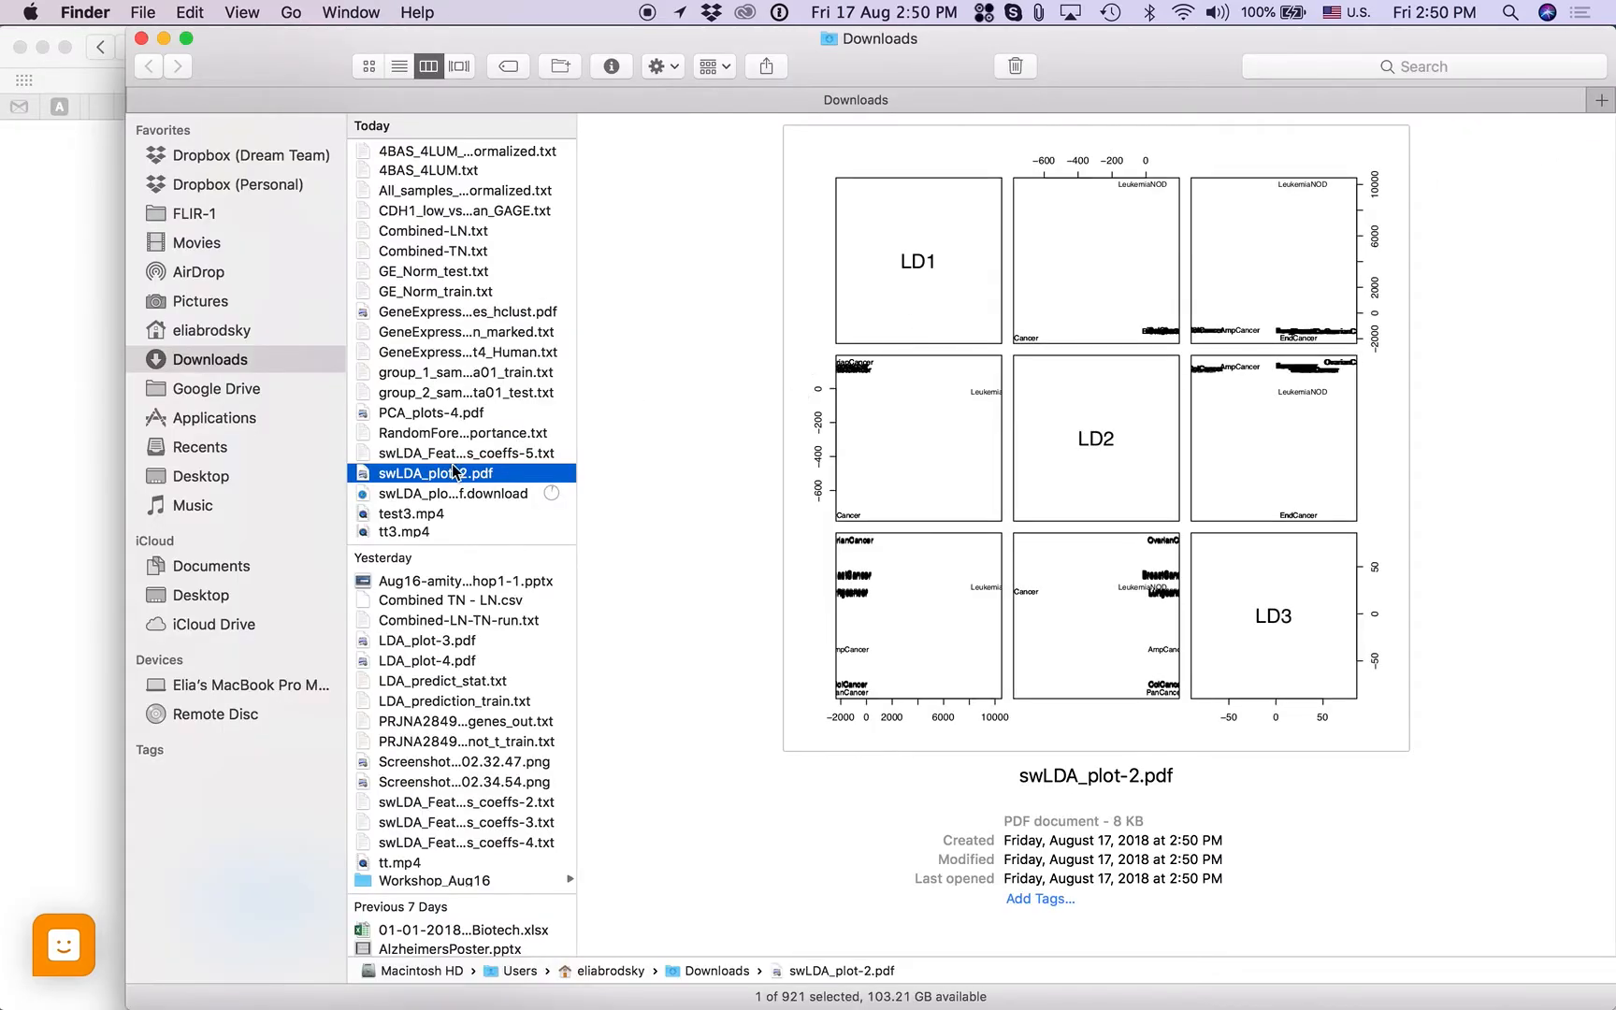
double_click(362, 477)
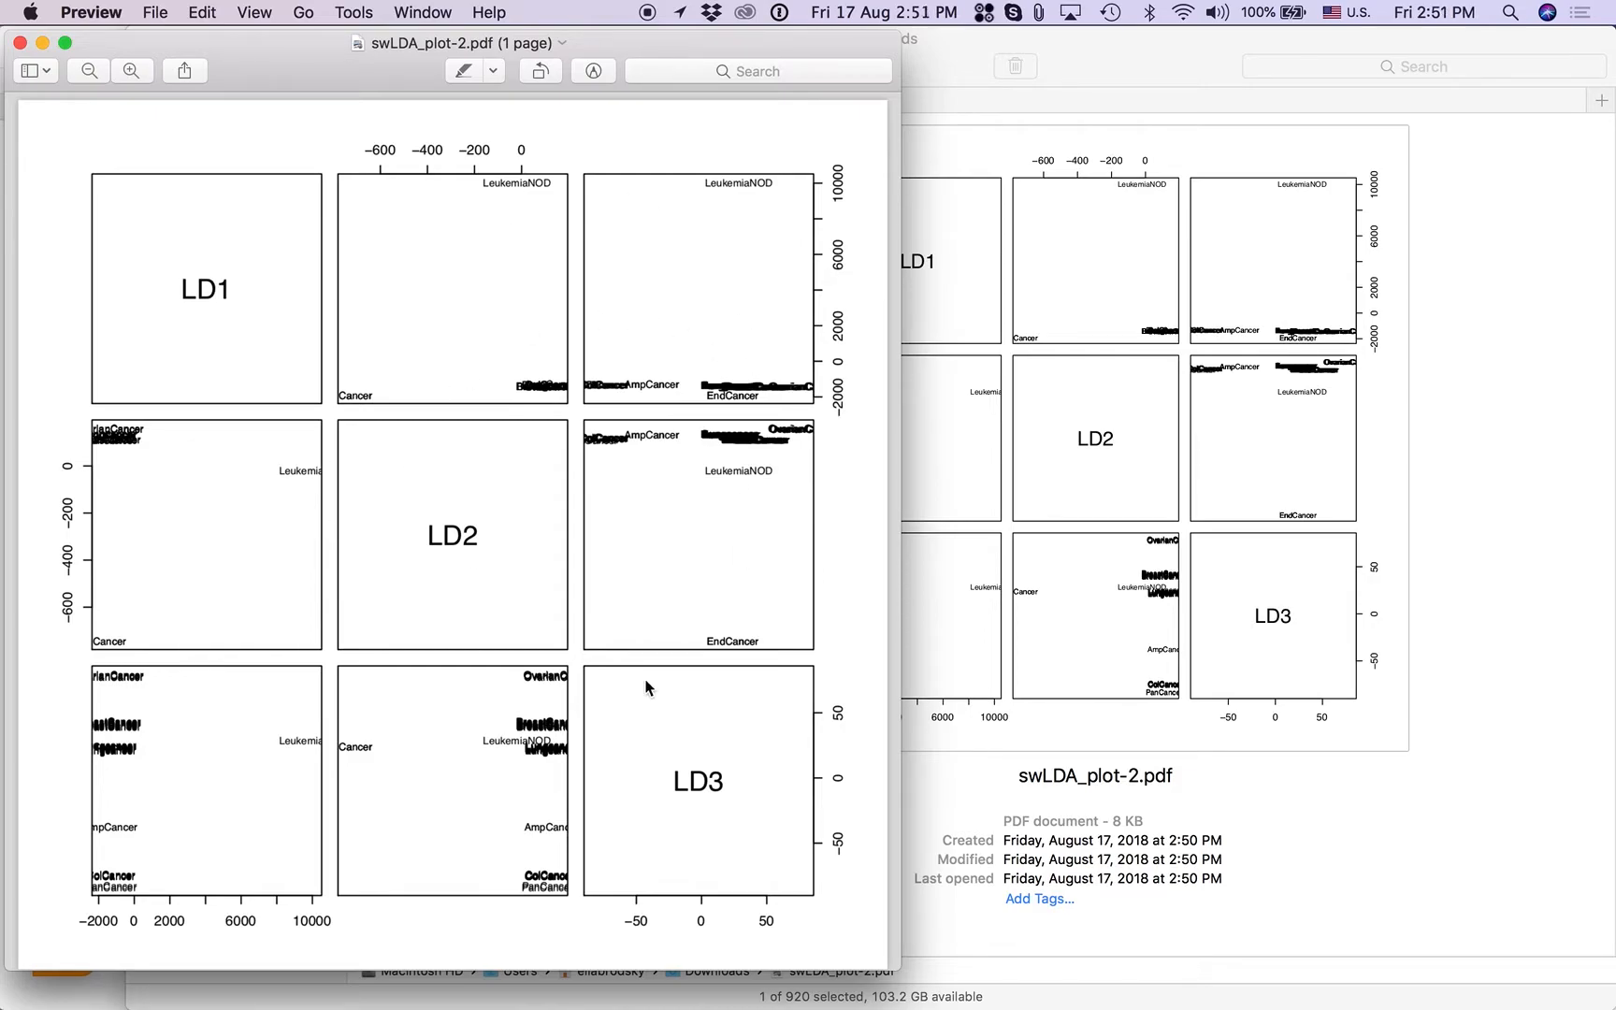
Return to Safari, download swLDA_Features_coeffs.txt from the pipeline files and open the downloaded copy in Excel.
key("super+Tab")
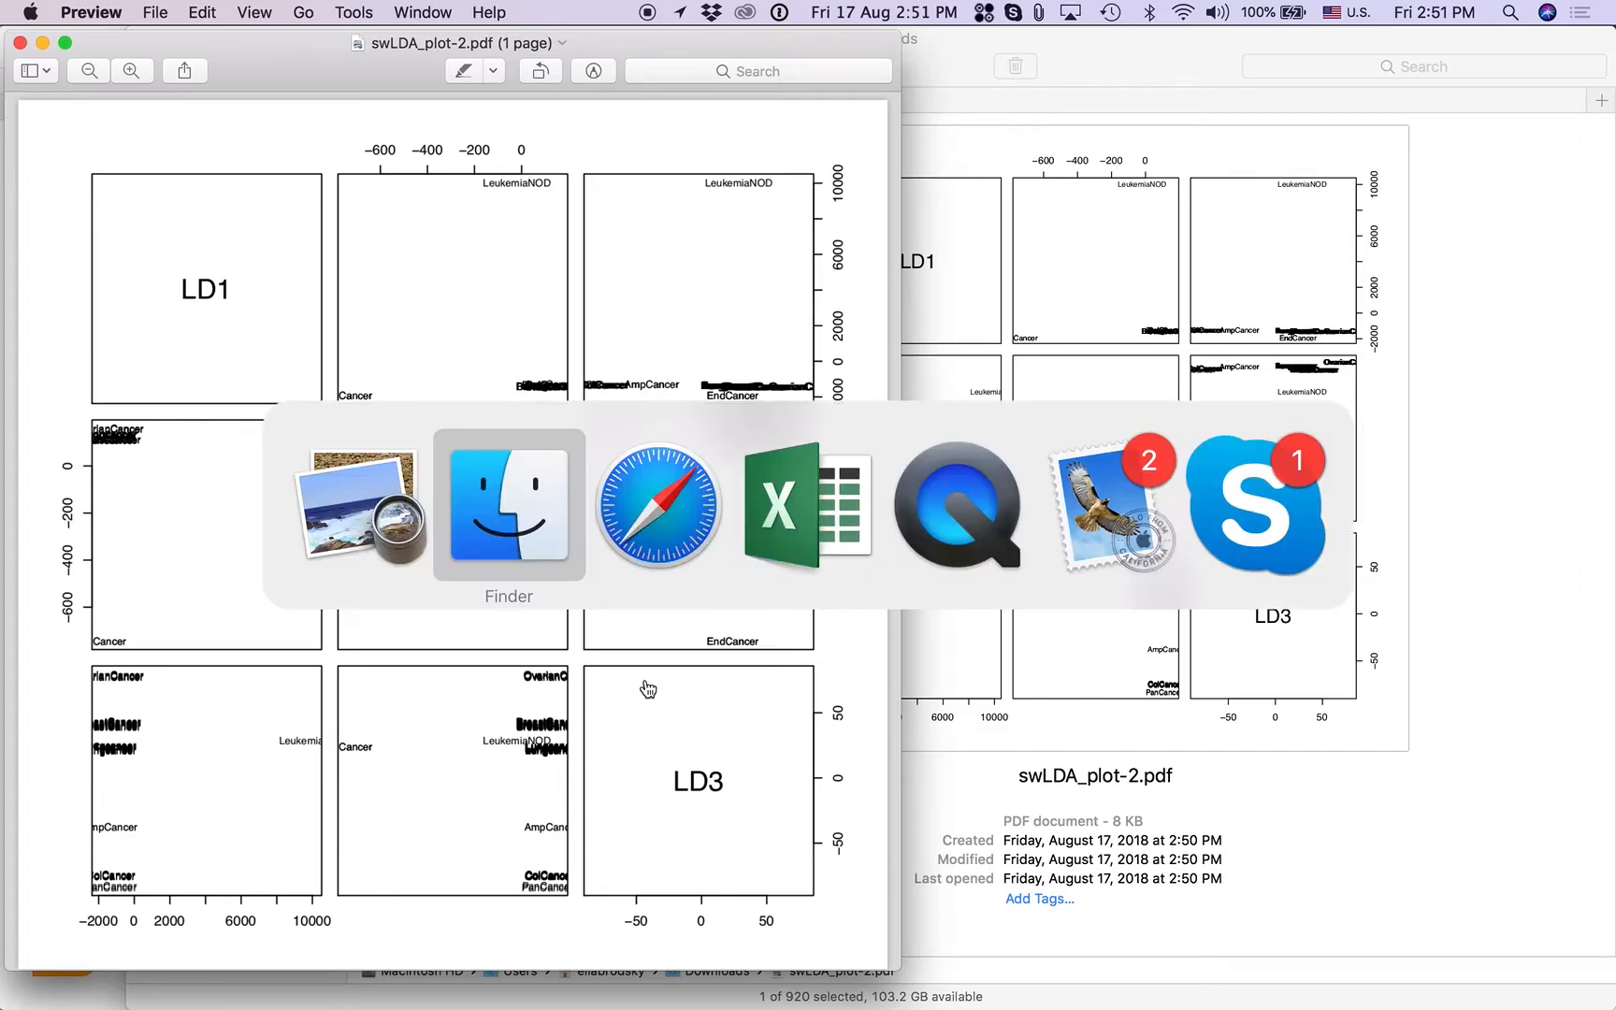
key("super+Tab")
key("super+Tab")
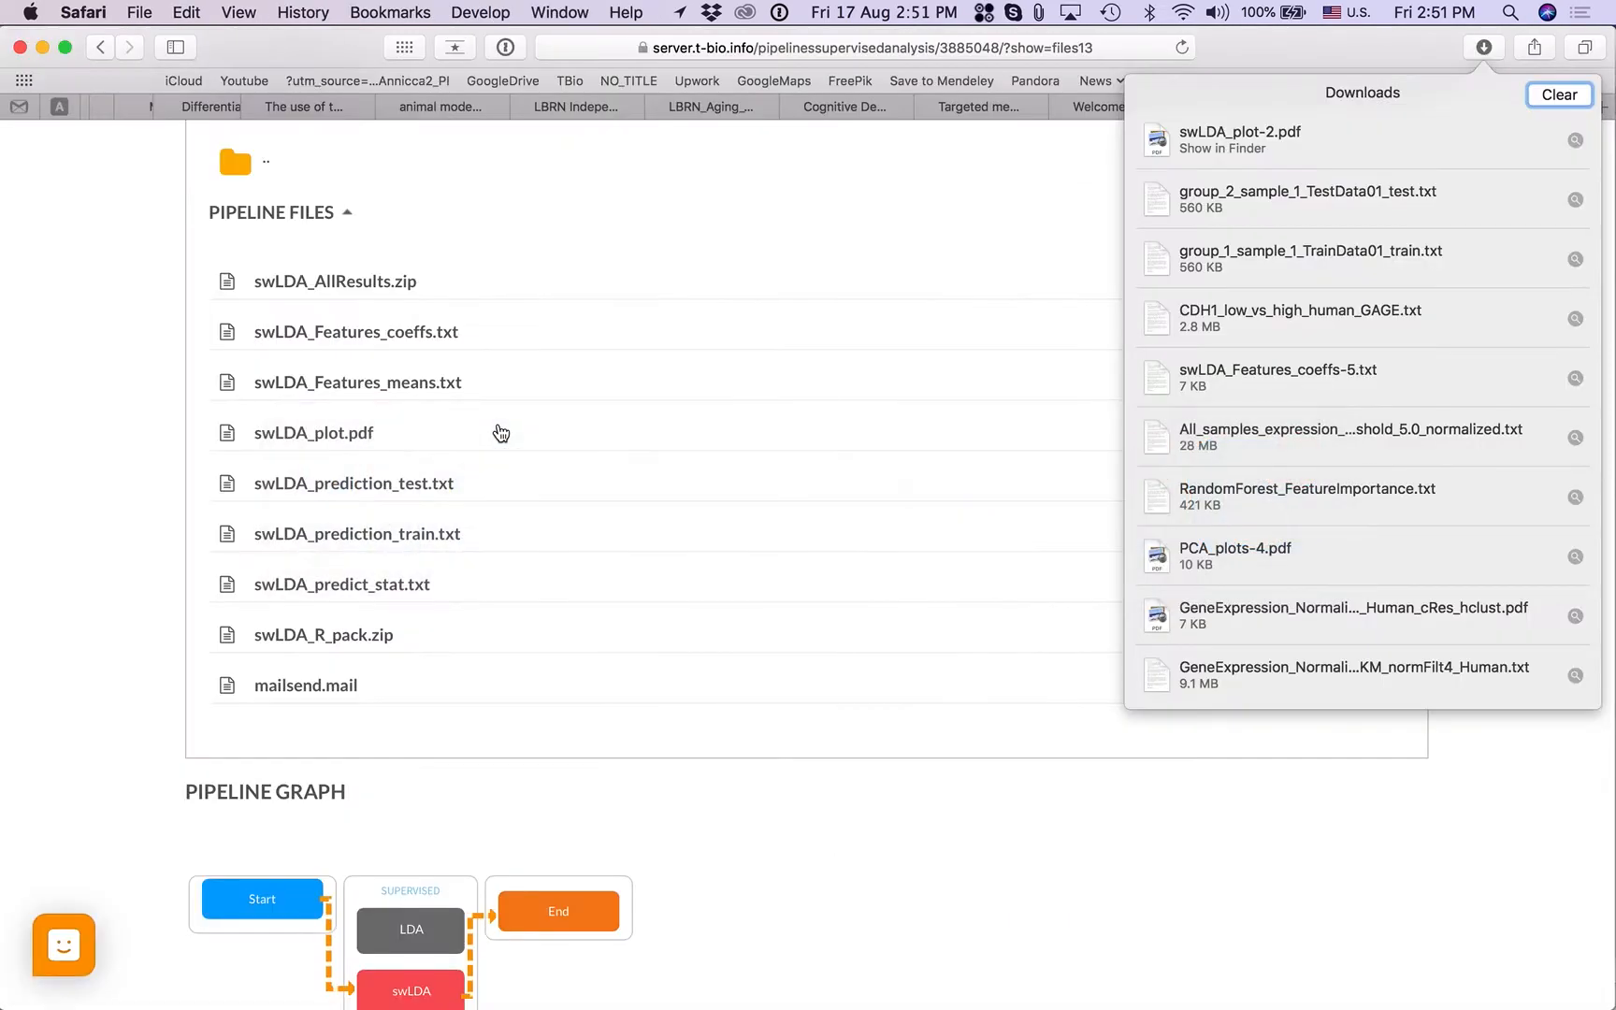
left_click(558, 206)
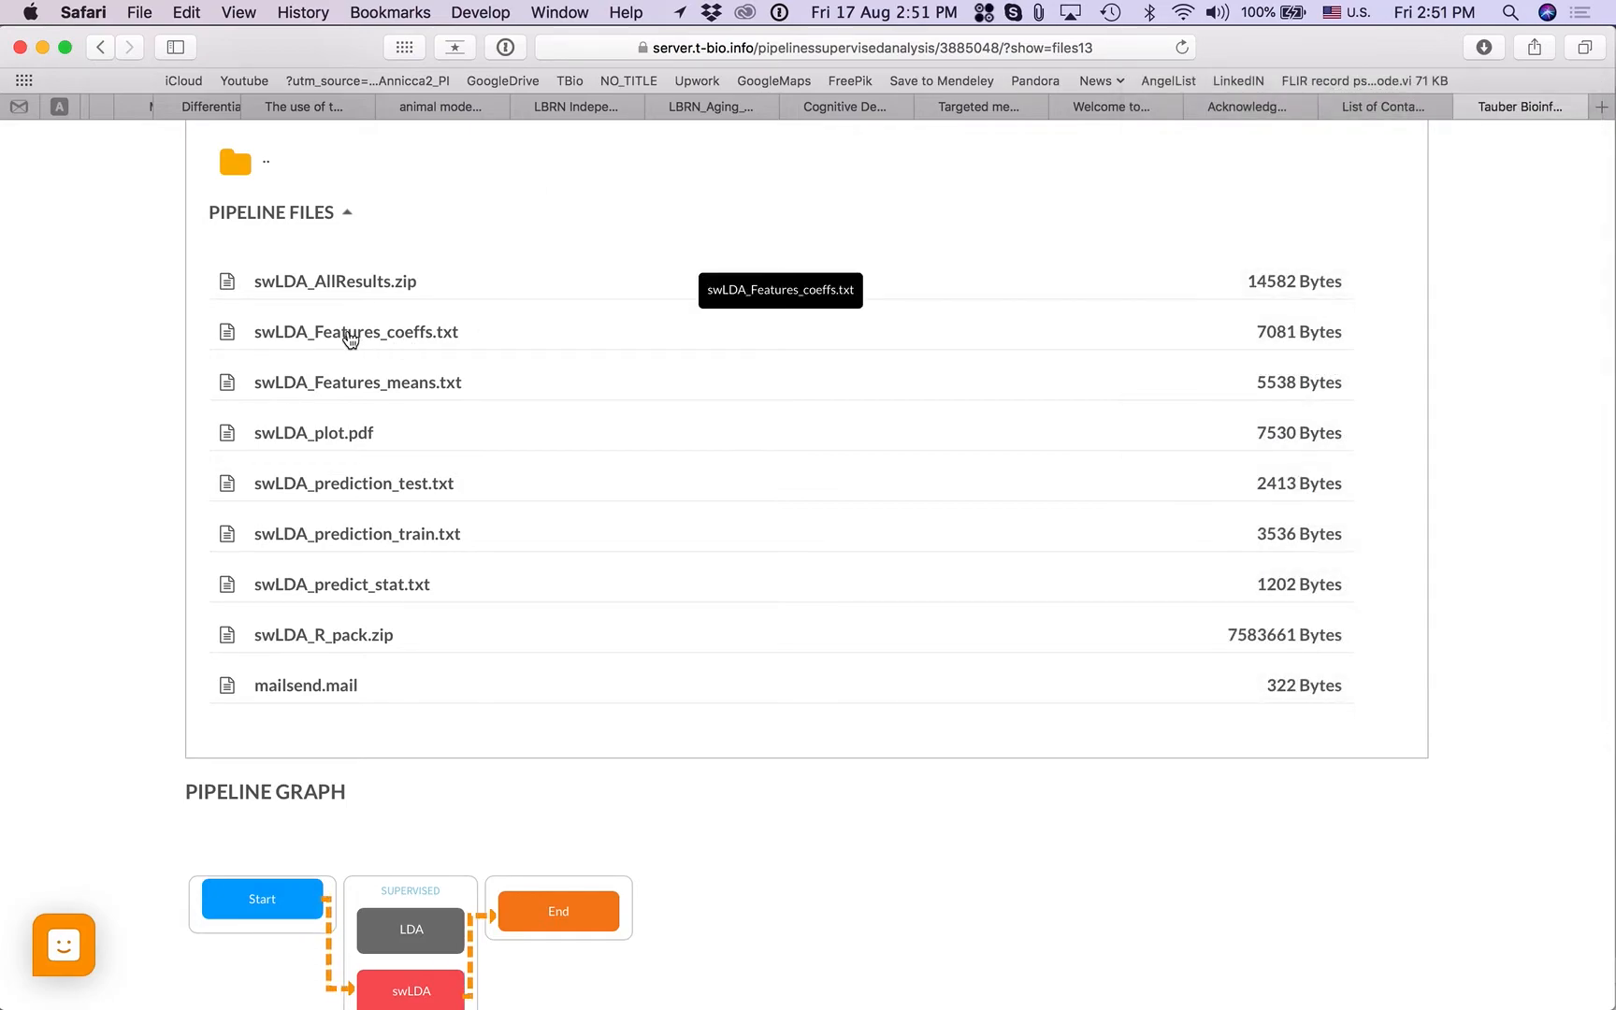
left_click(408, 336)
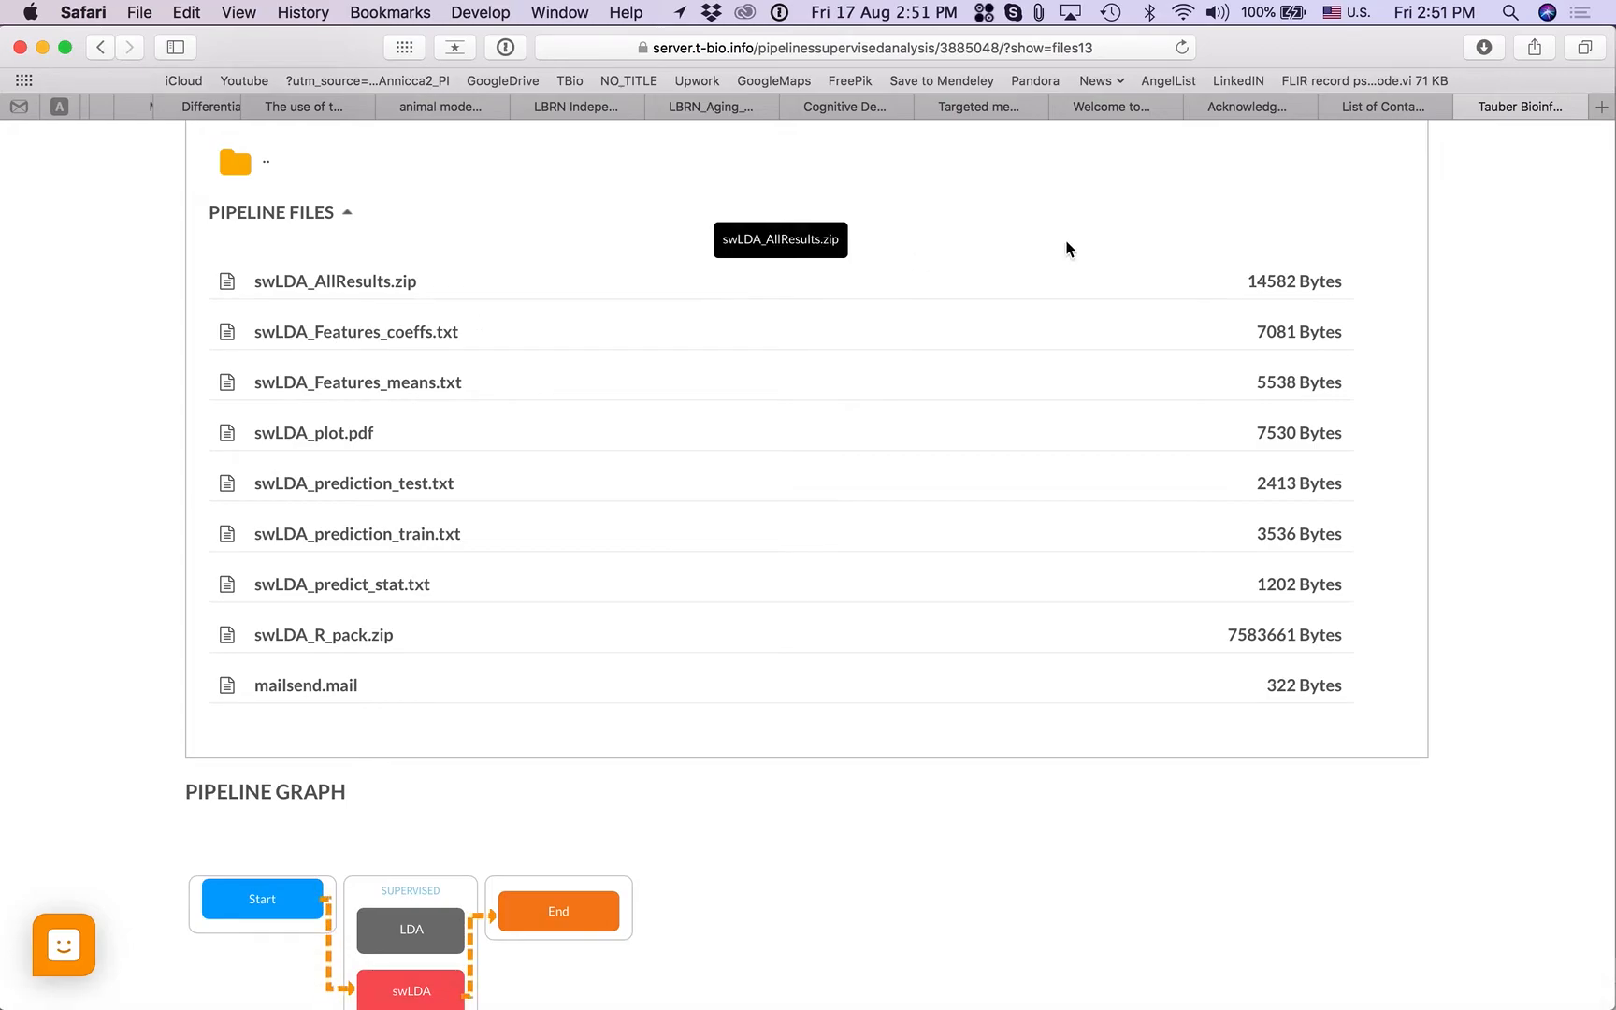
left_click(1484, 47)
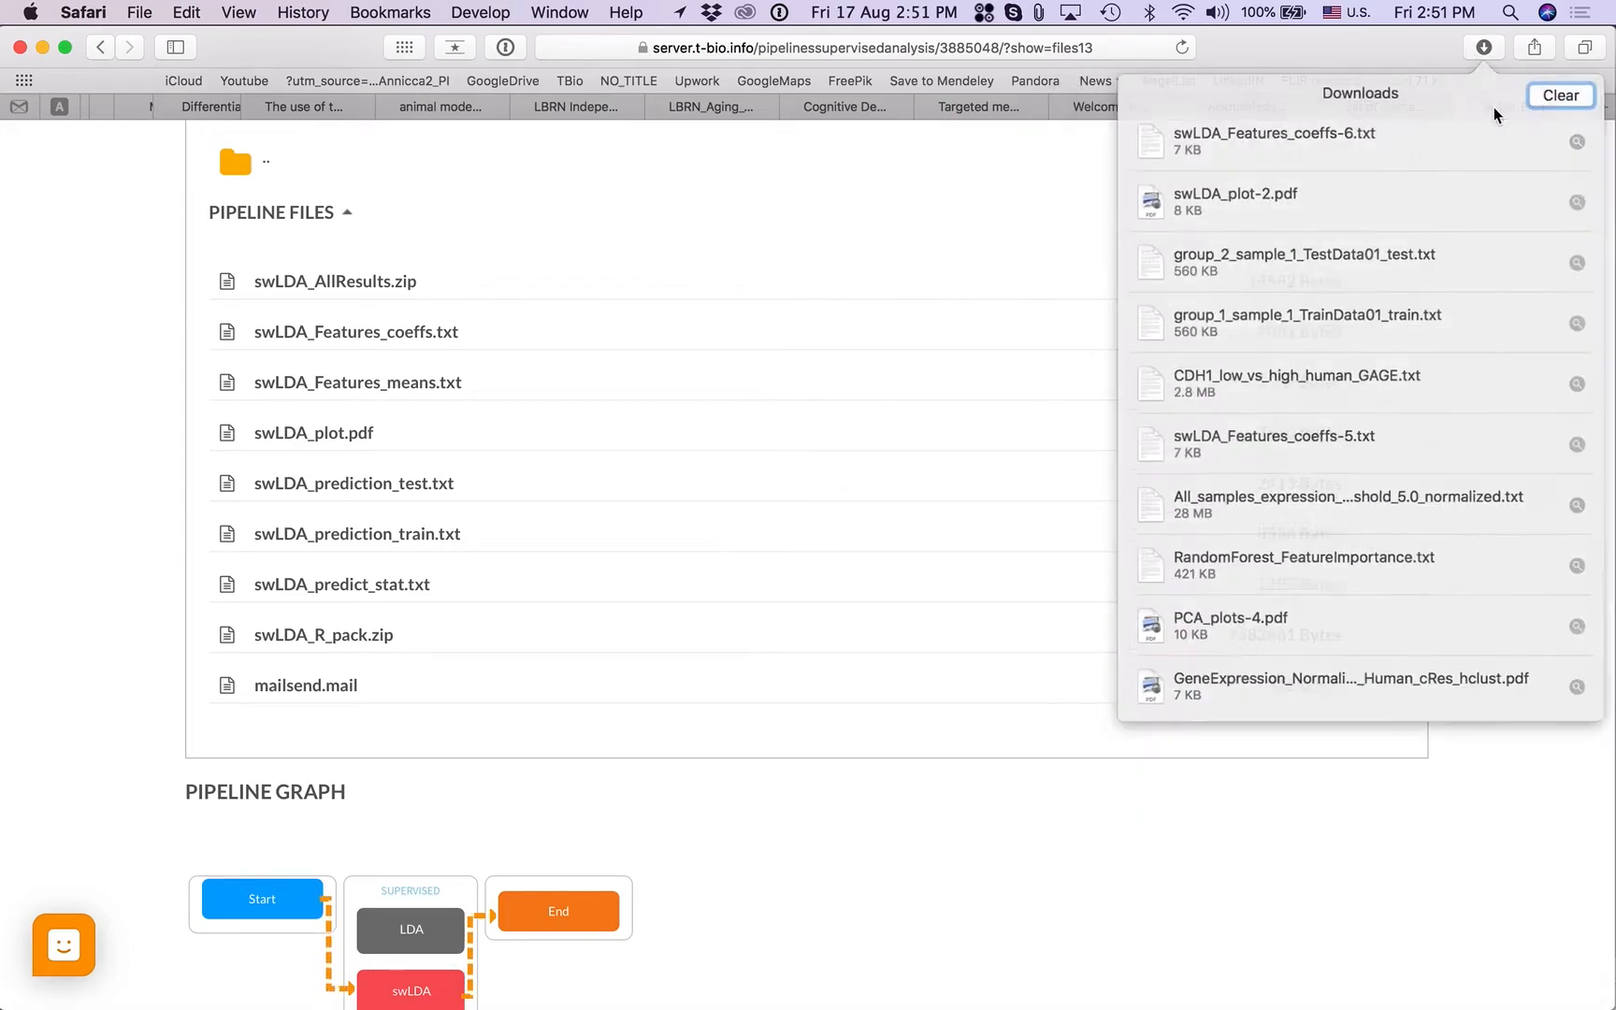
left_click(1575, 132)
left_click_drag(370, 473, 1324, 998)
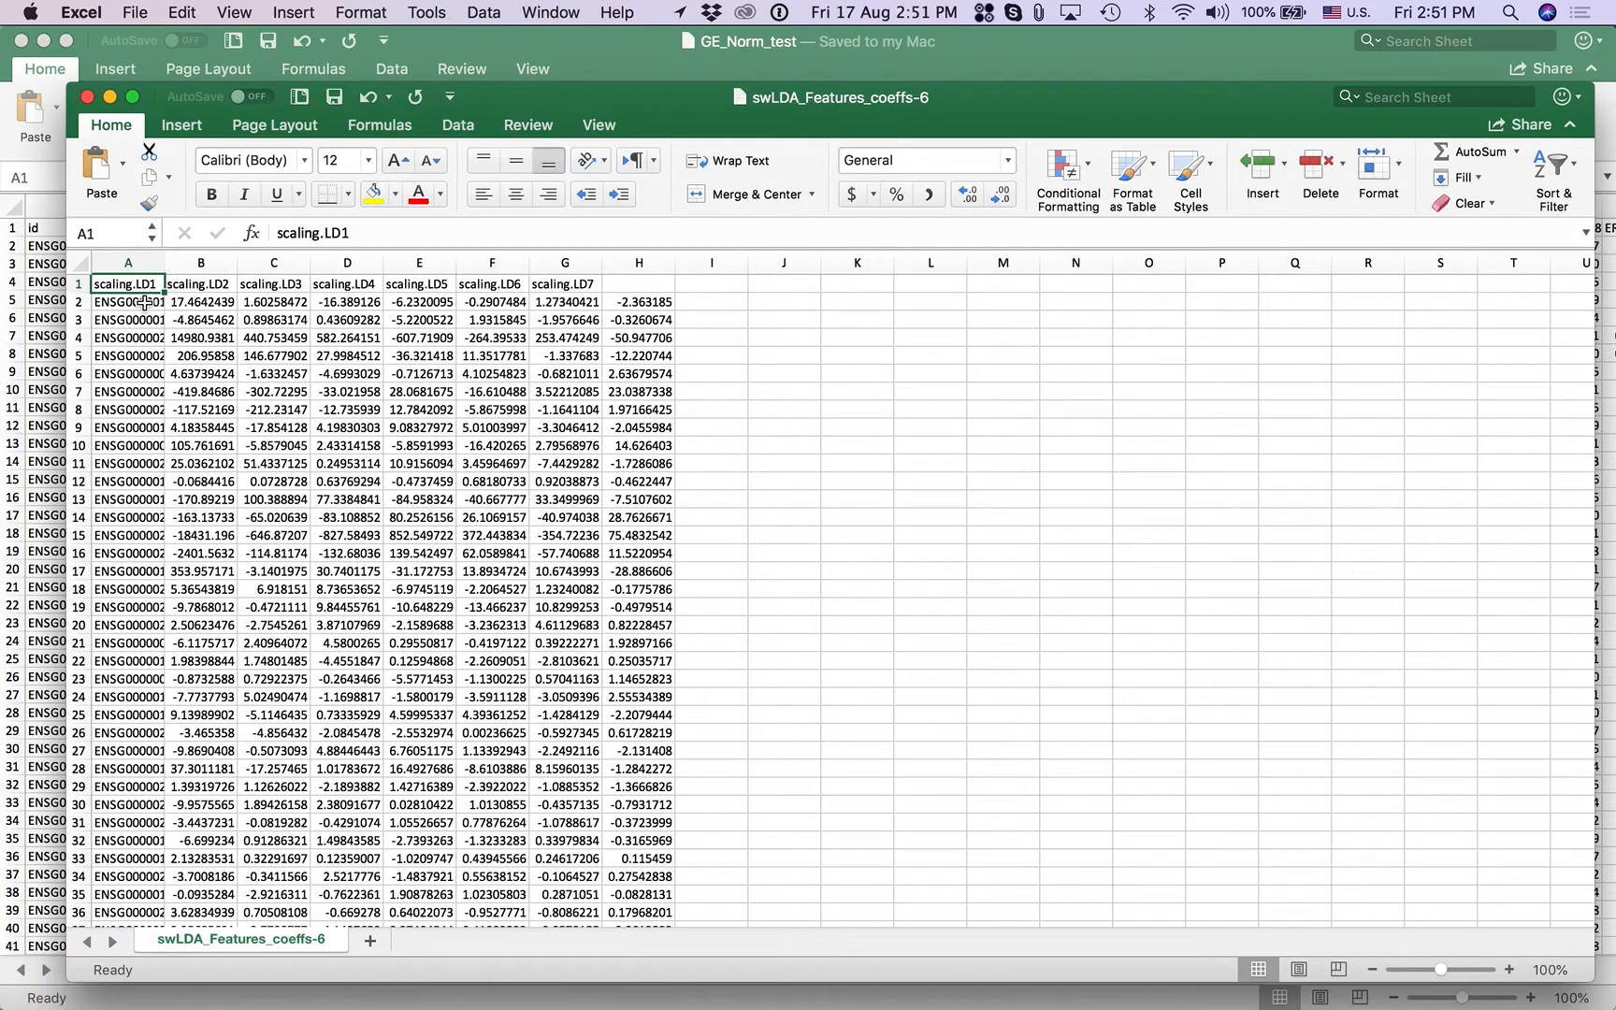
Look through the list of gene IDs in the coefficients sheet and widen column A to fit the full IDs.
left_click(142, 302)
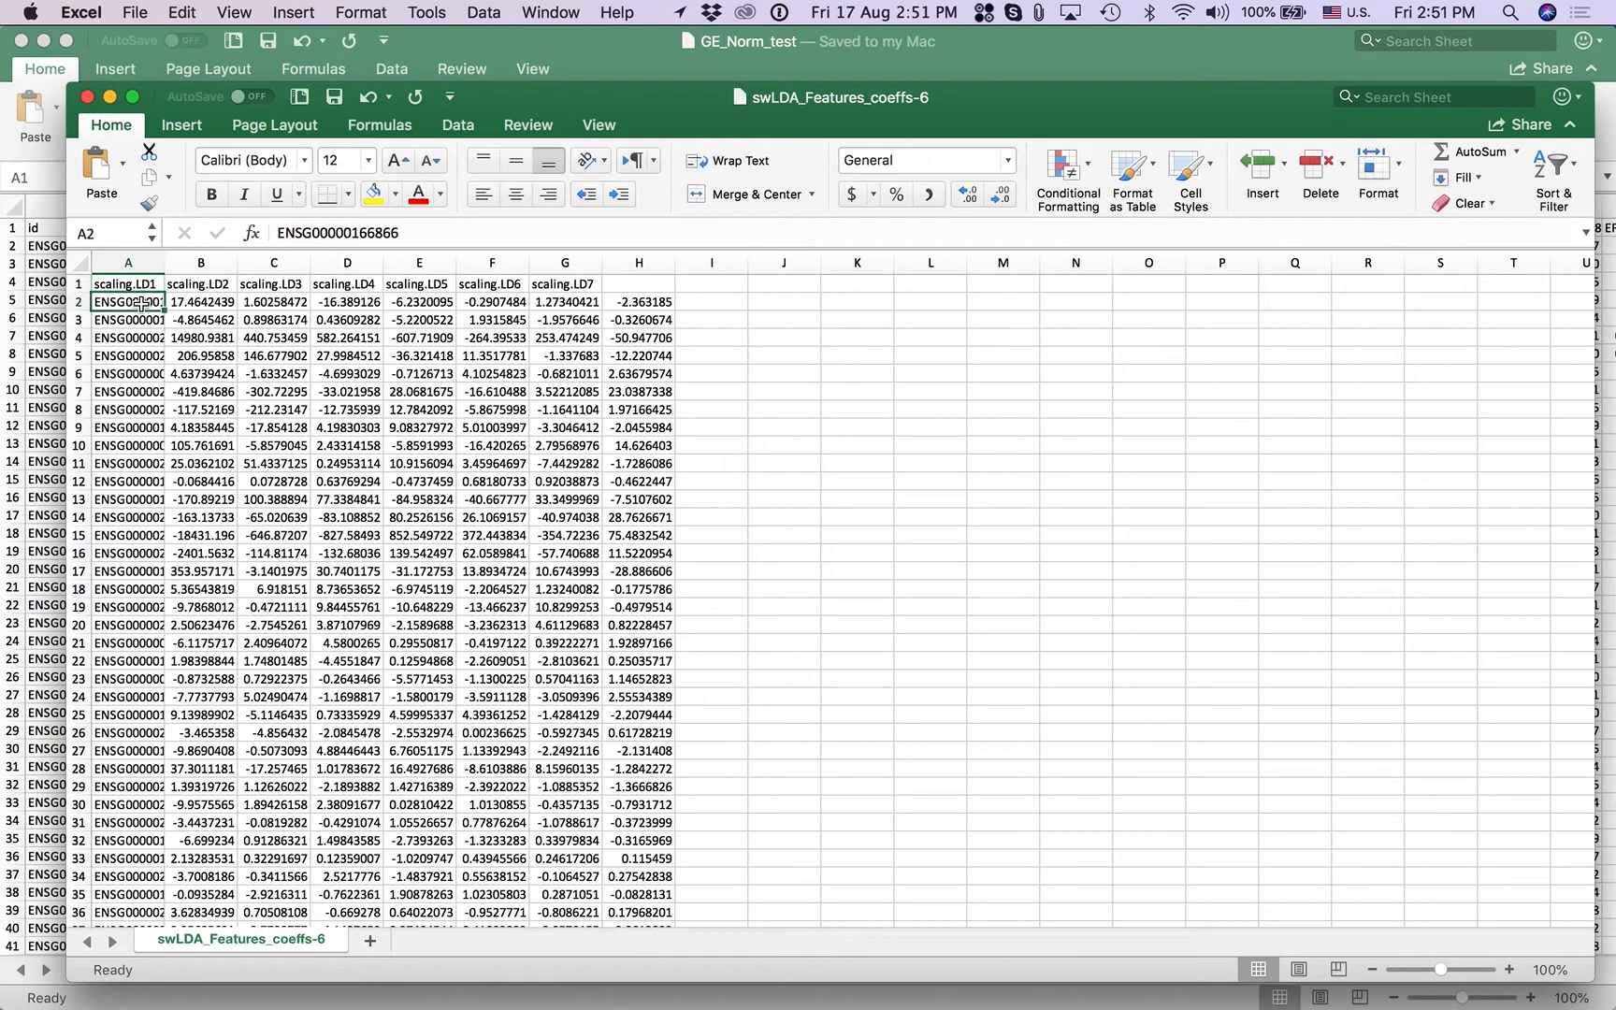
key("super+shift+Down")
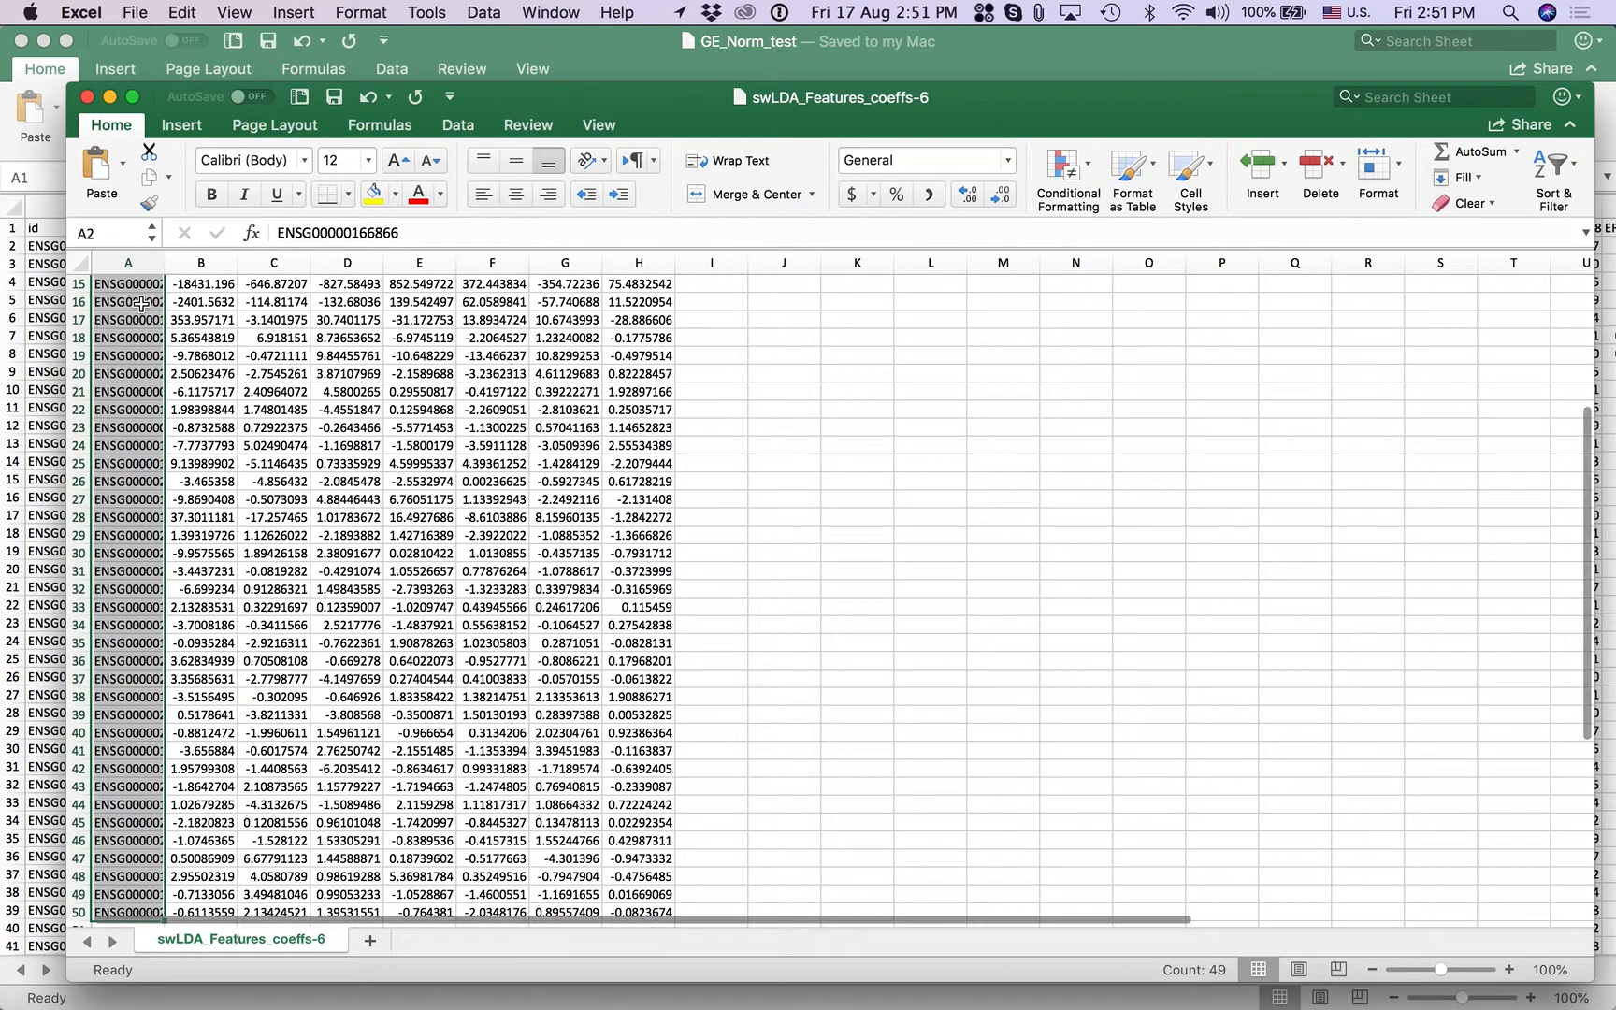
key("super+Down")
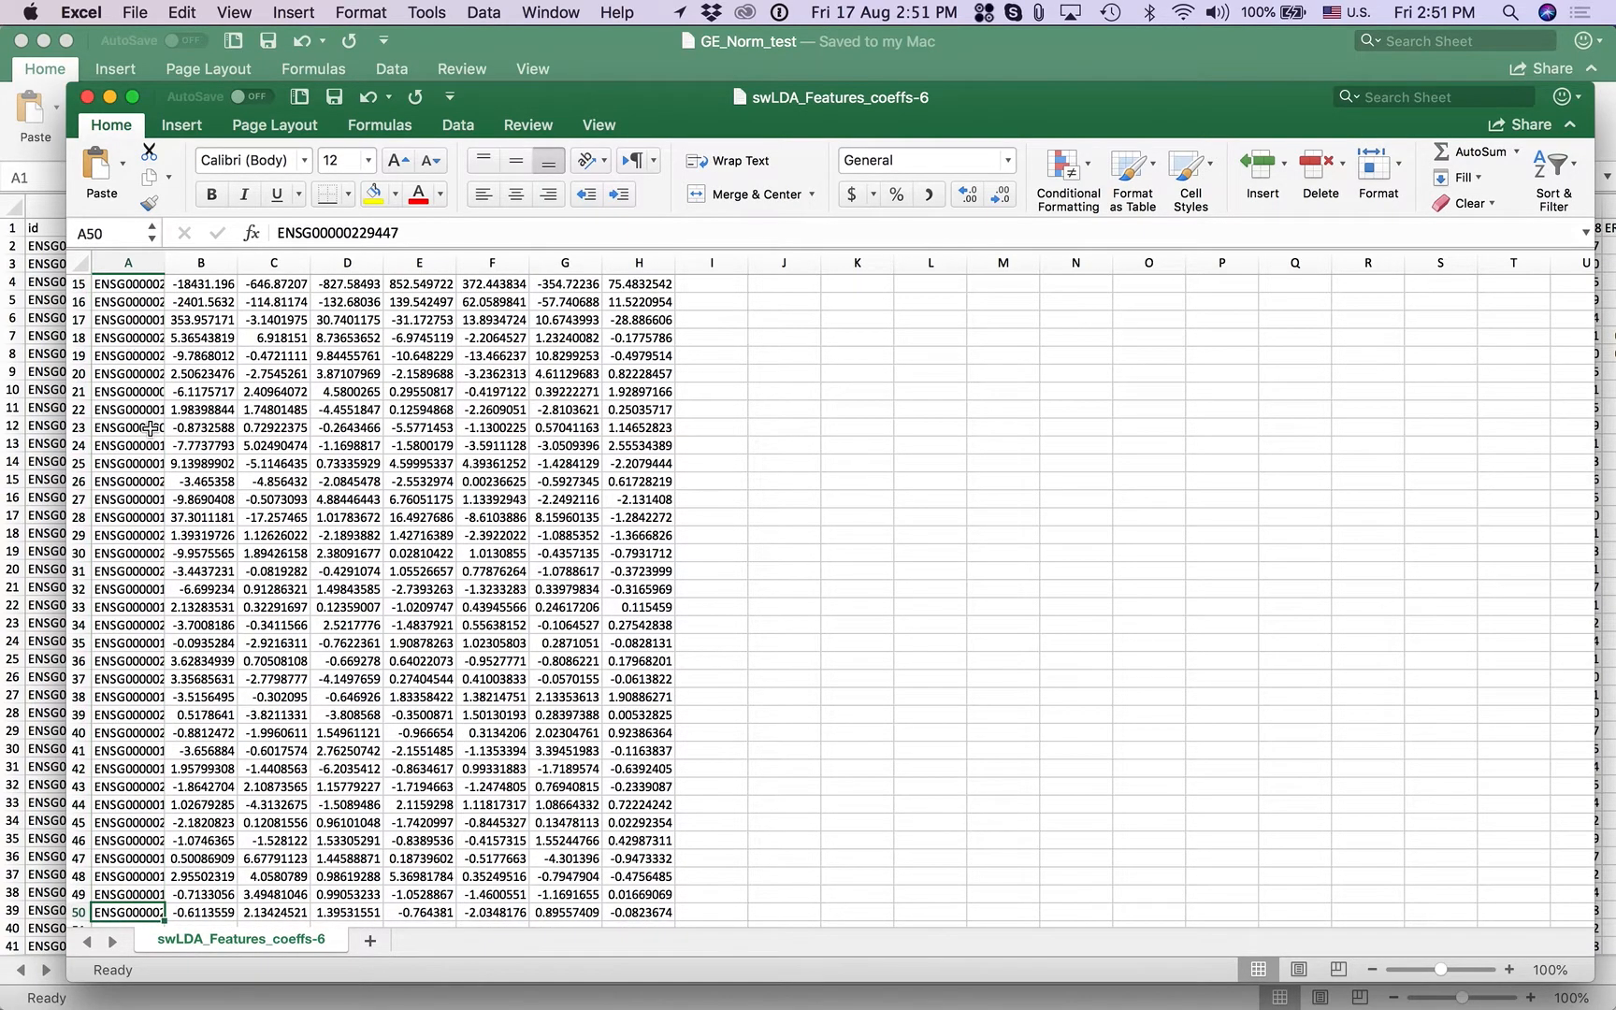
scroll(149, 428, "down", 3)
scroll(93, 599, "left", 1)
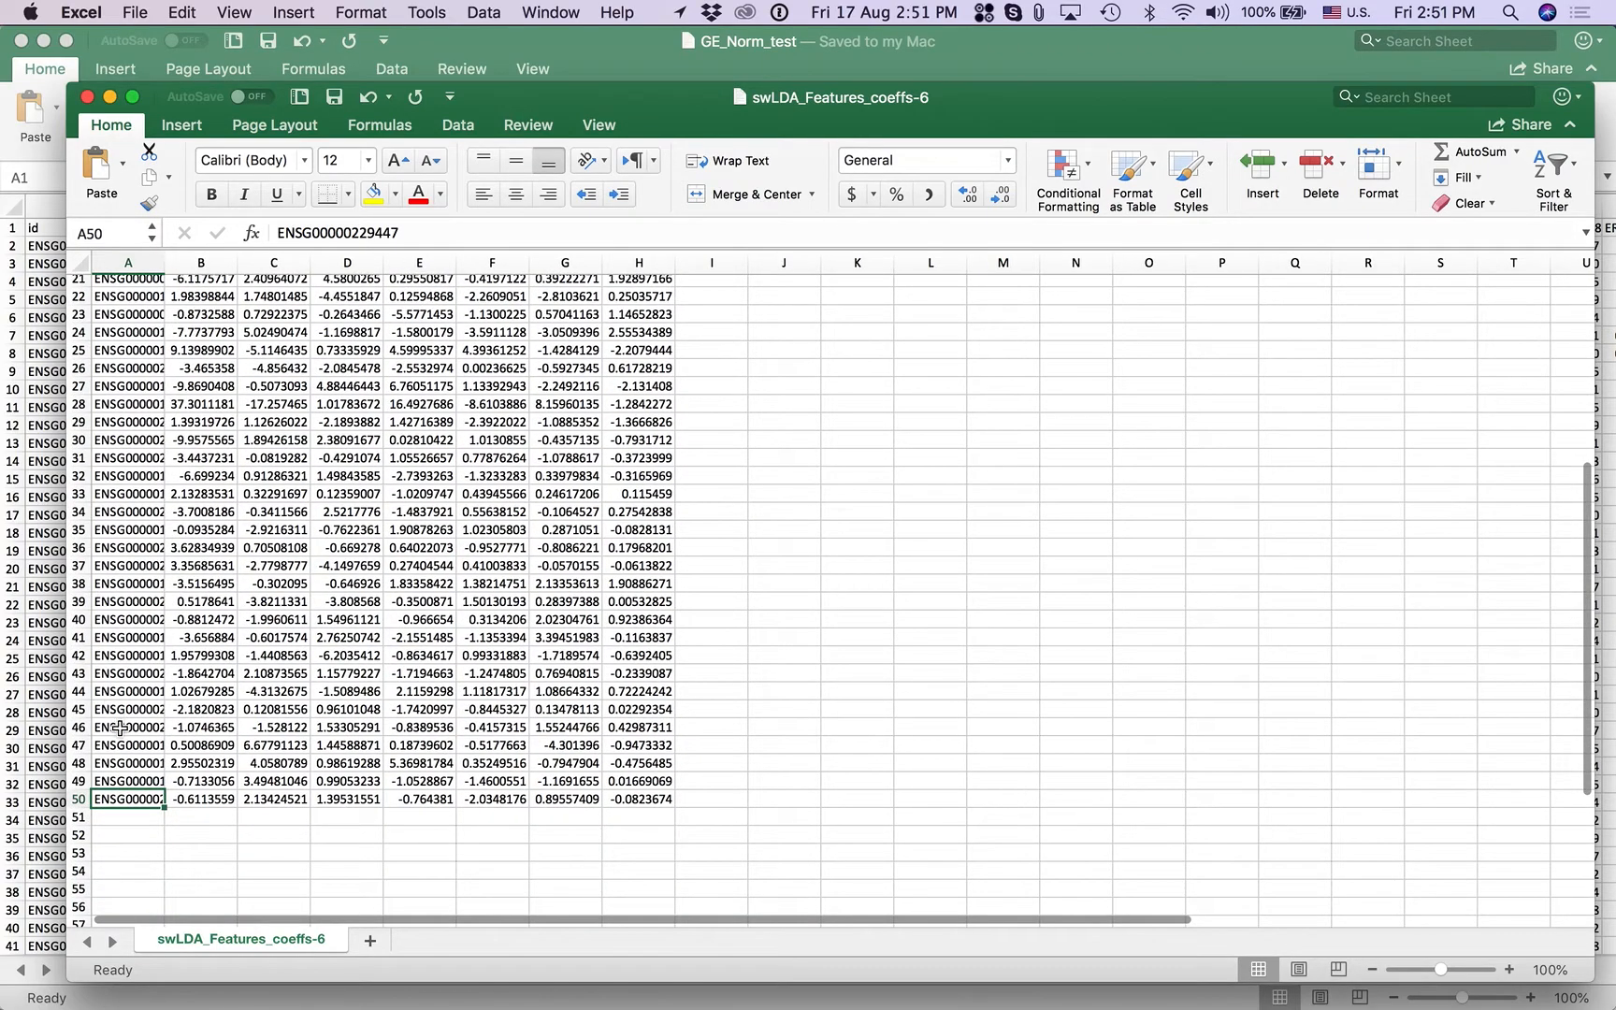
left_click_drag(174, 270, 244, 270)
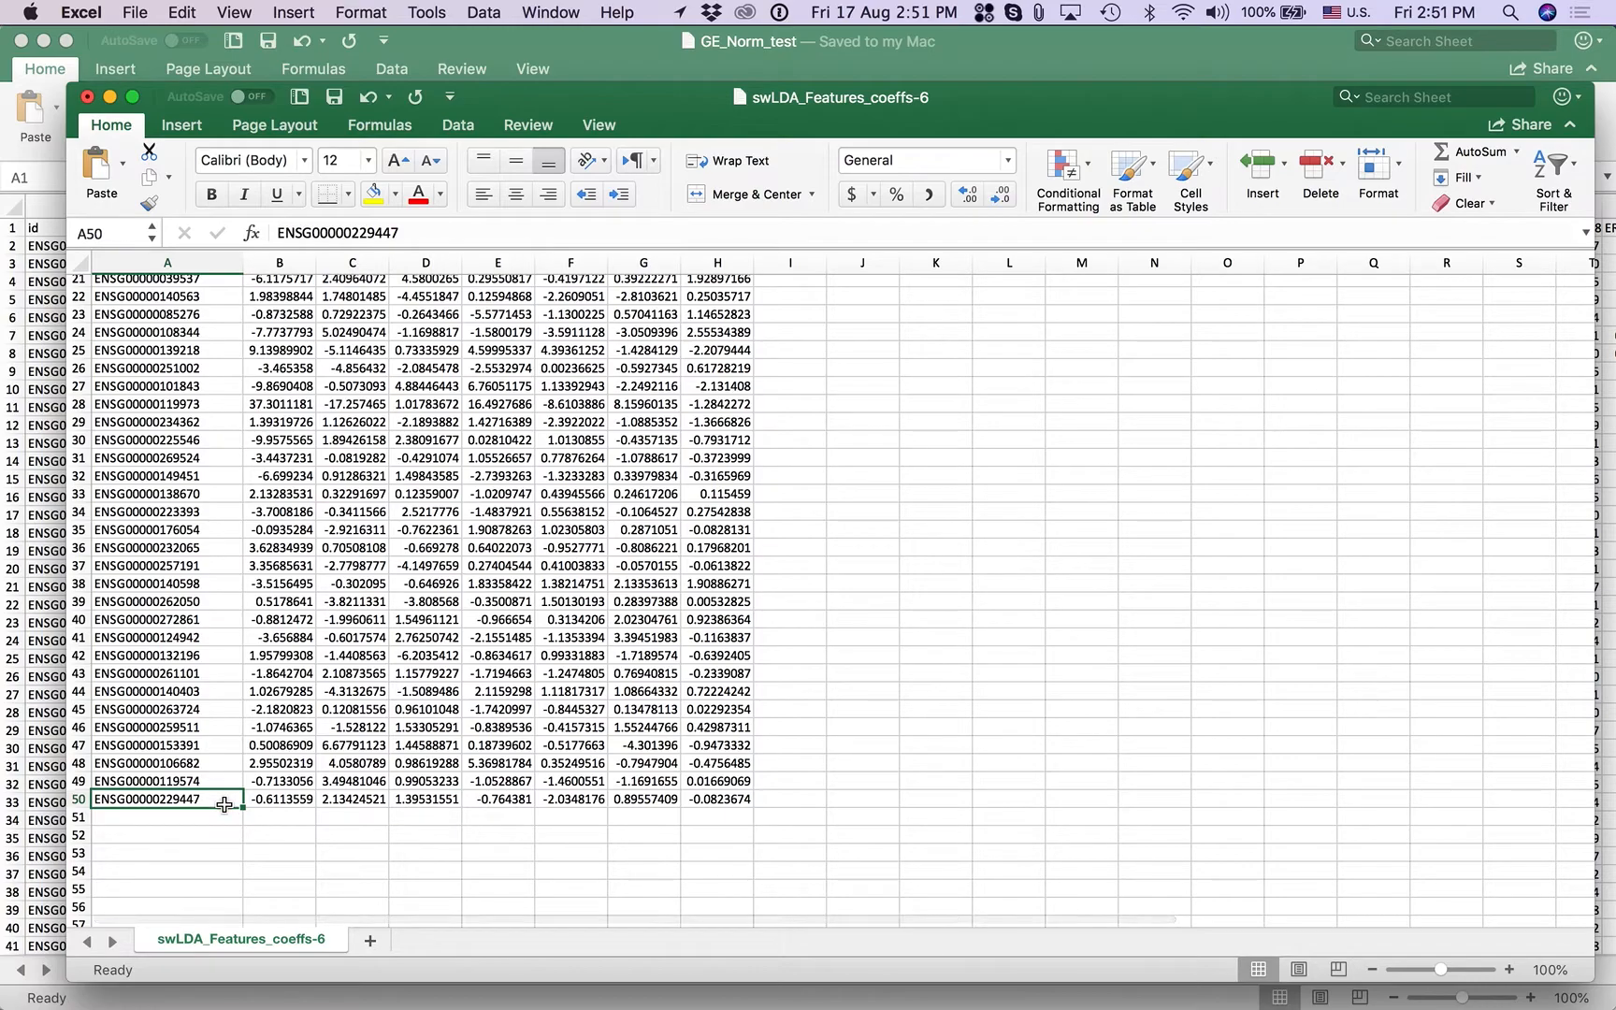
key("super+shift+Up")
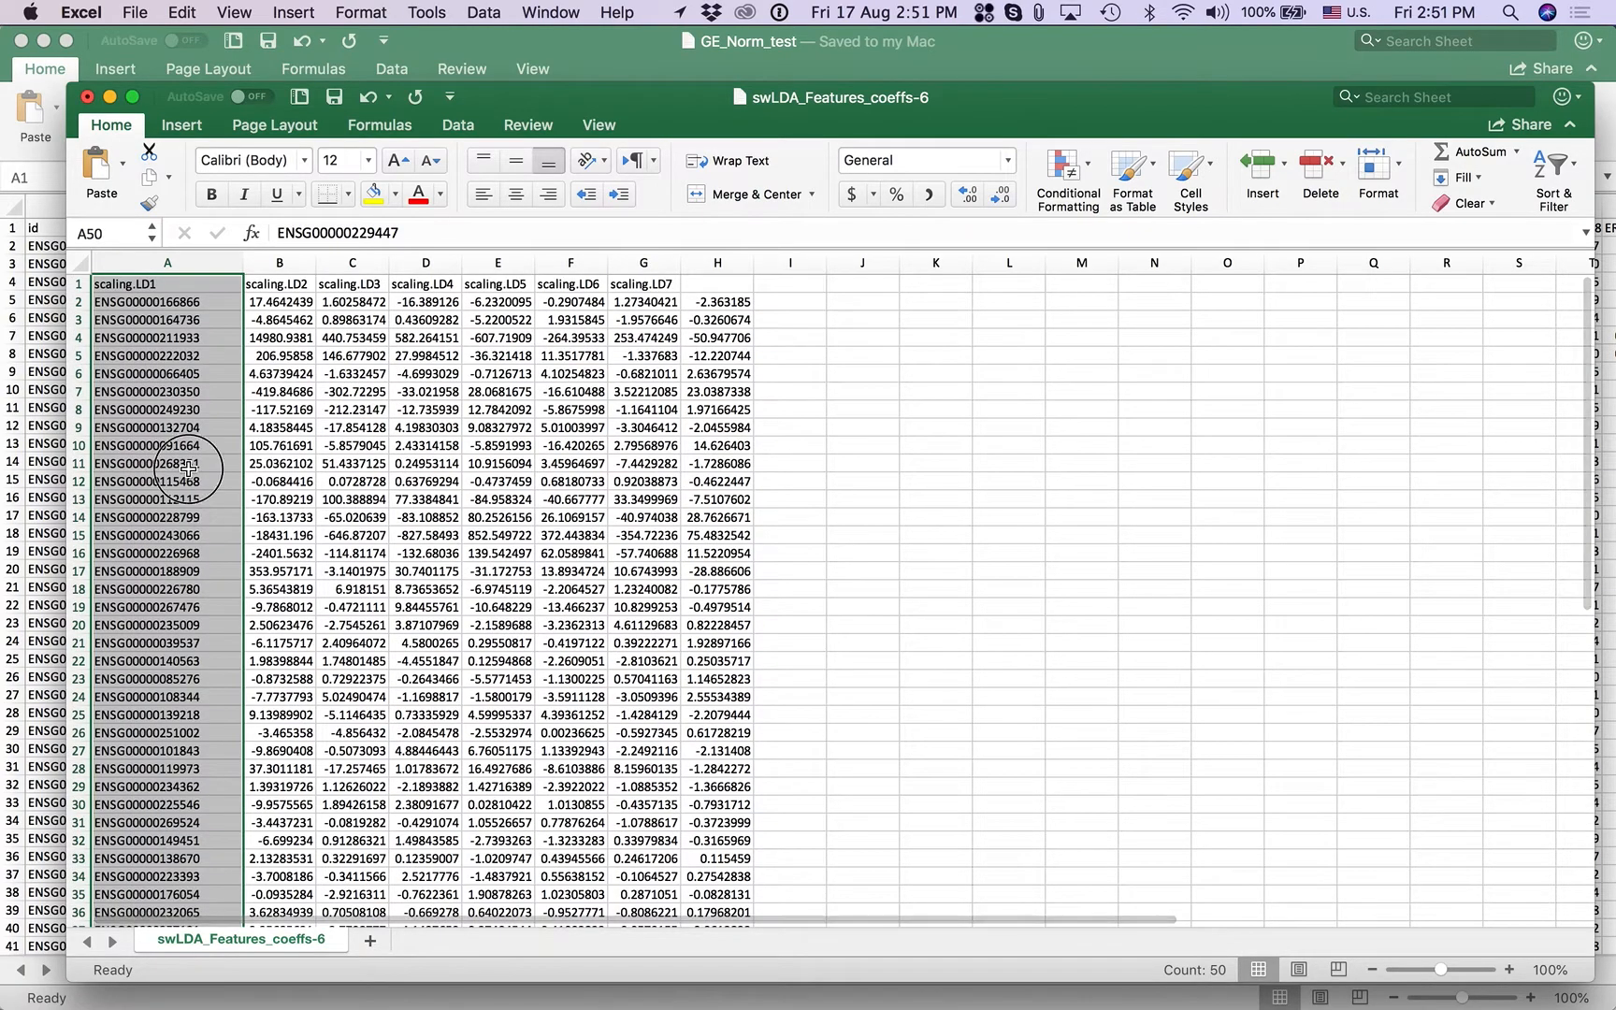
left_click(189, 464)
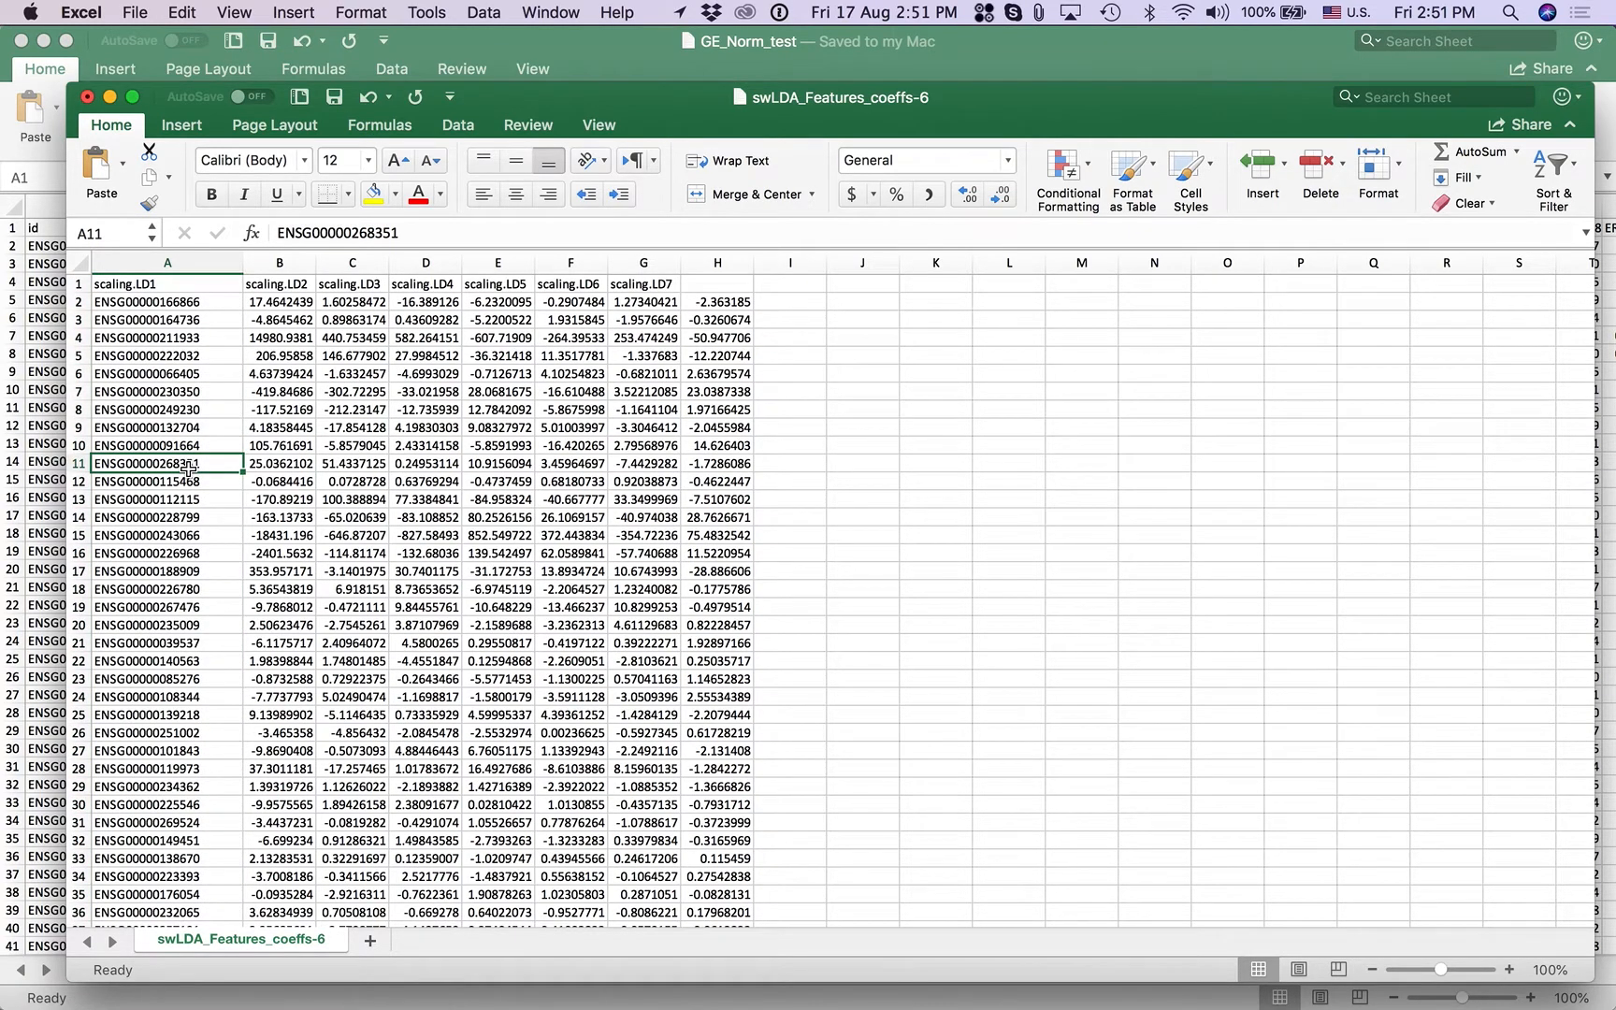
left_click(224, 305)
key("super+c")
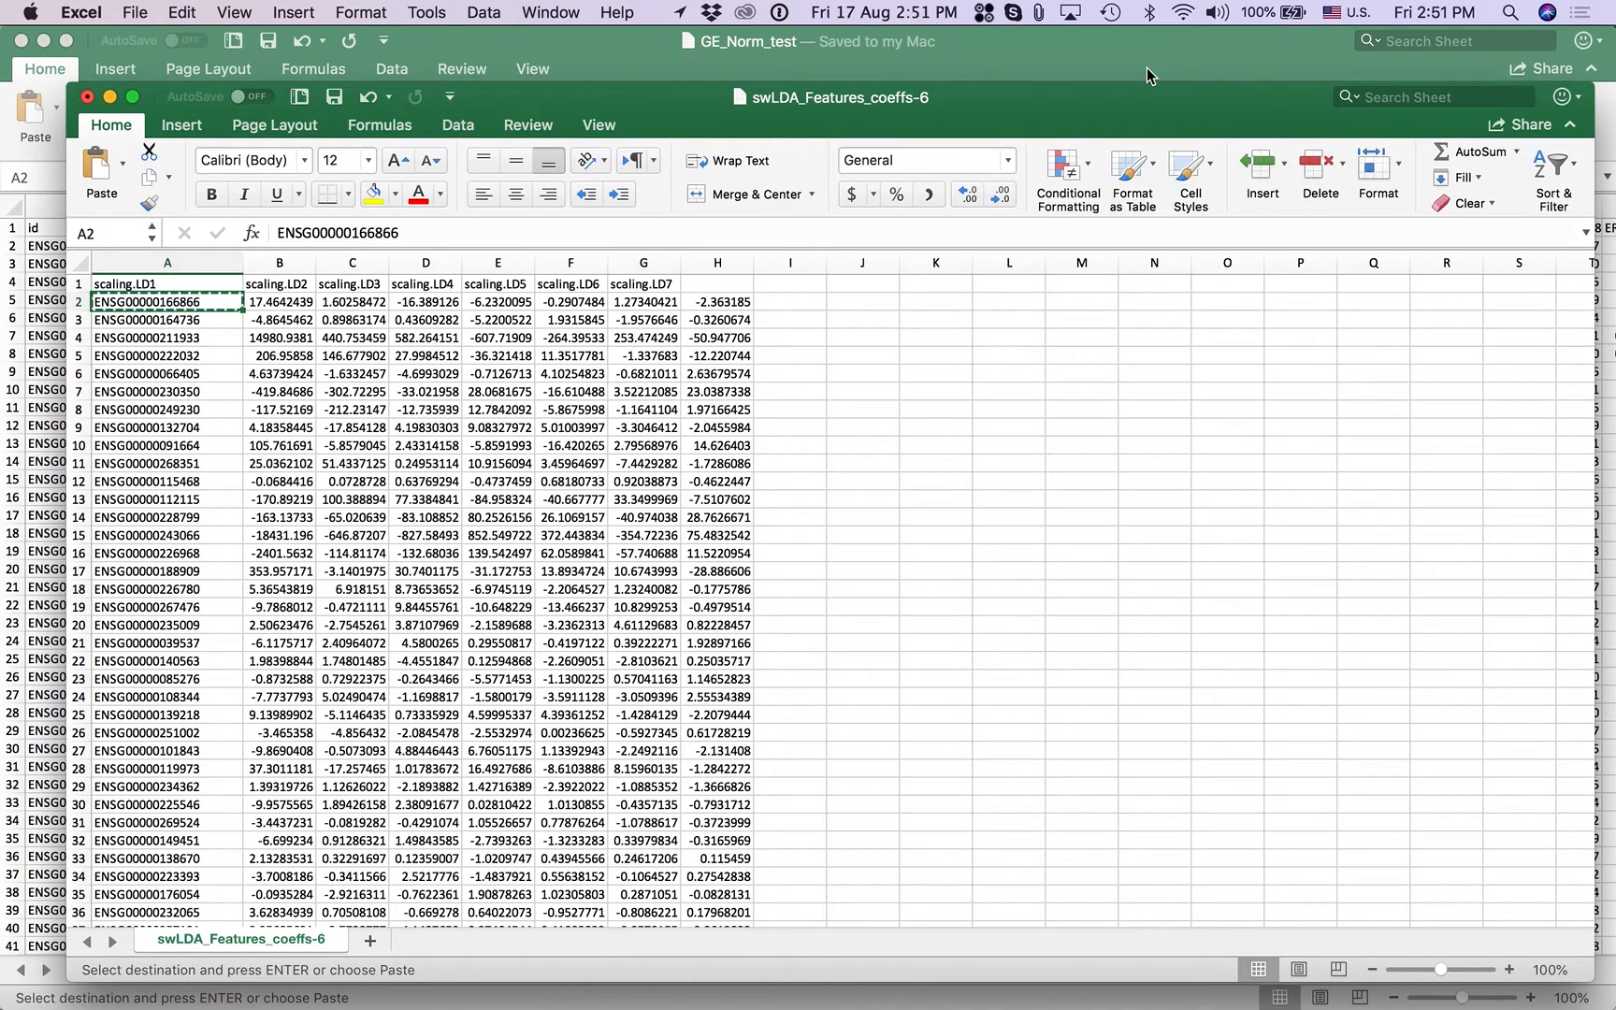
left_click(1125, 61)
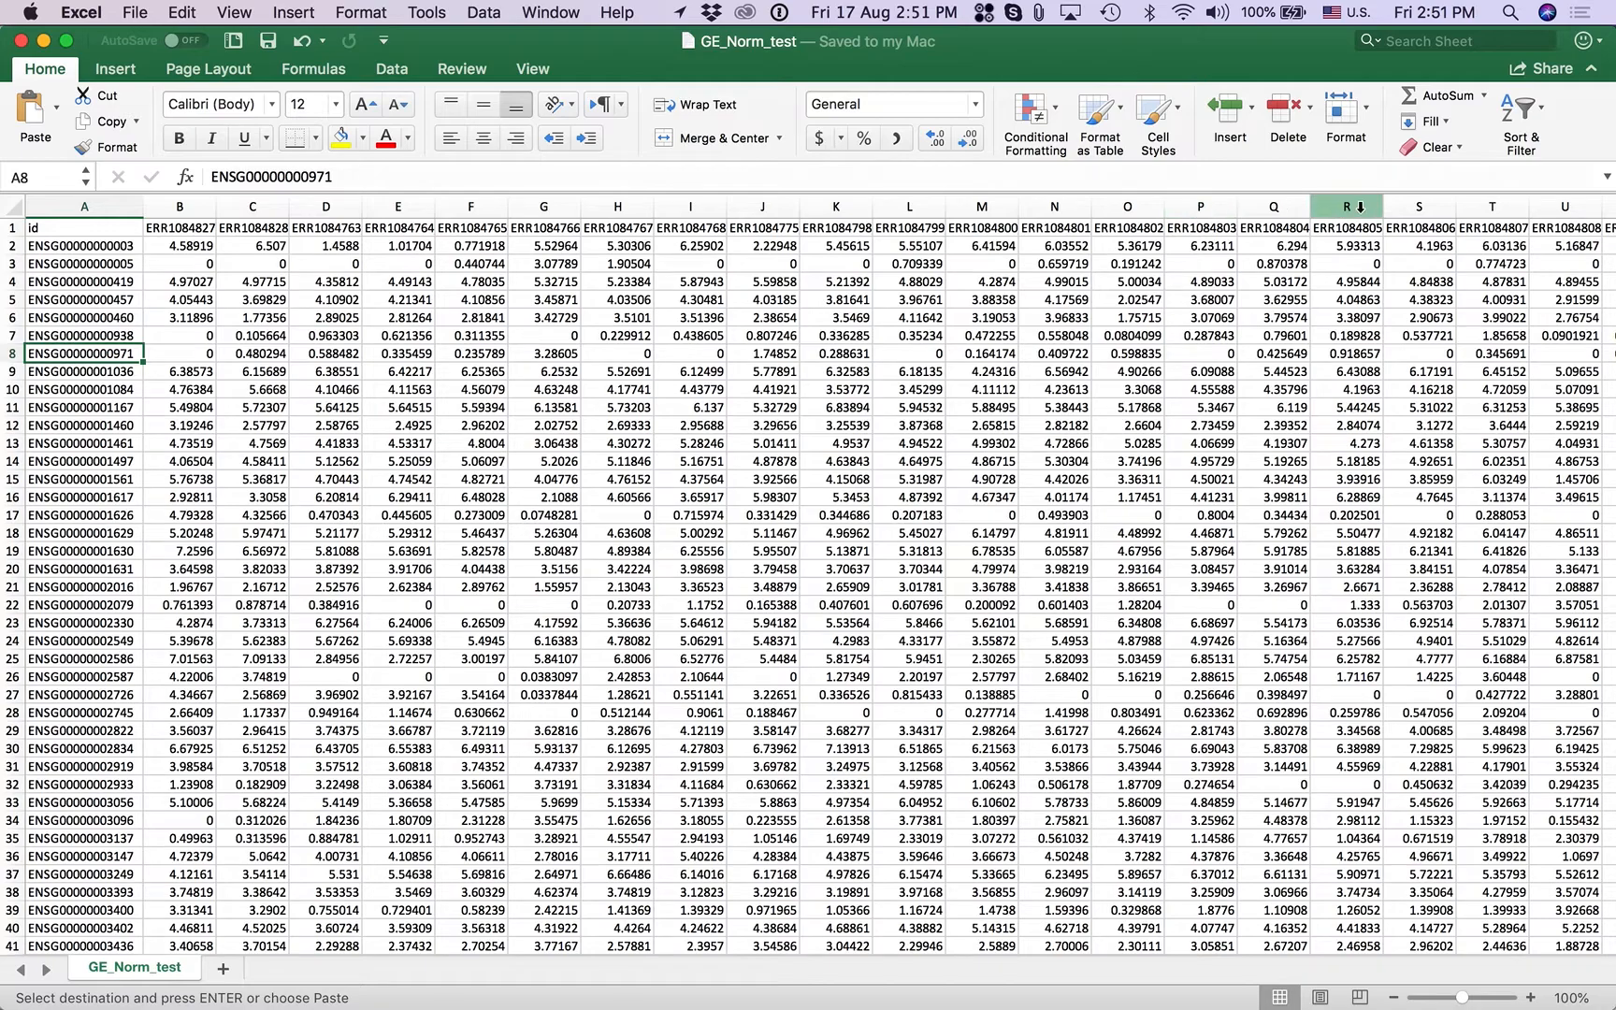
key("super+grave")
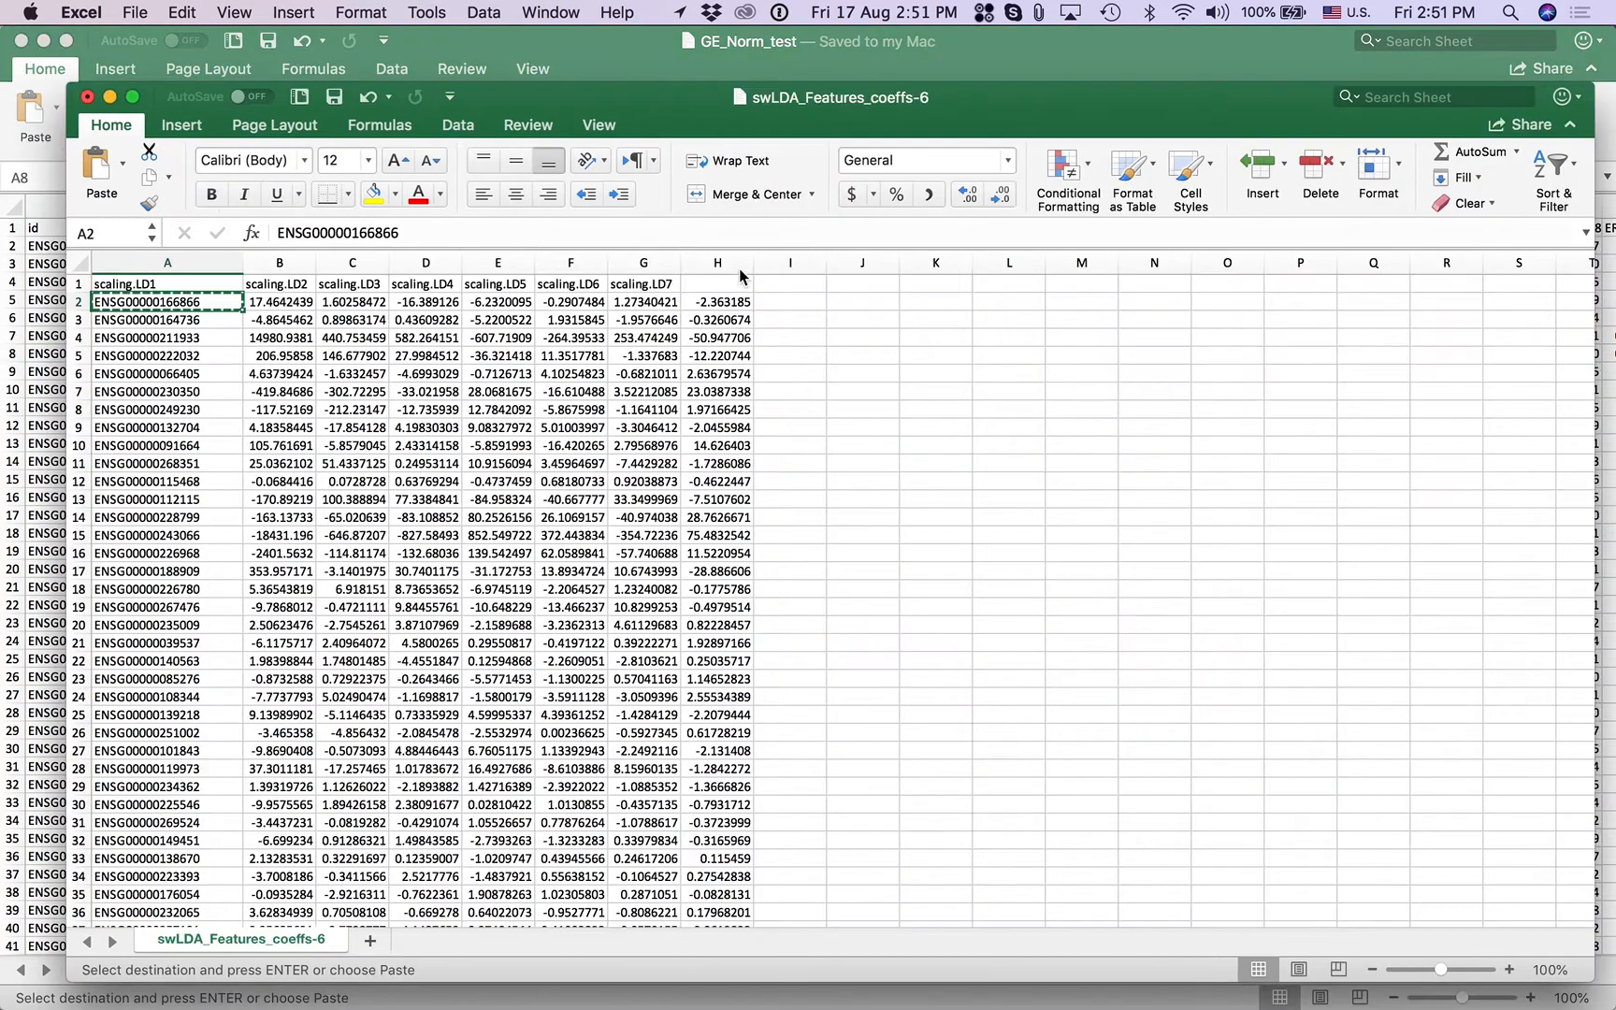
key("super+grave")
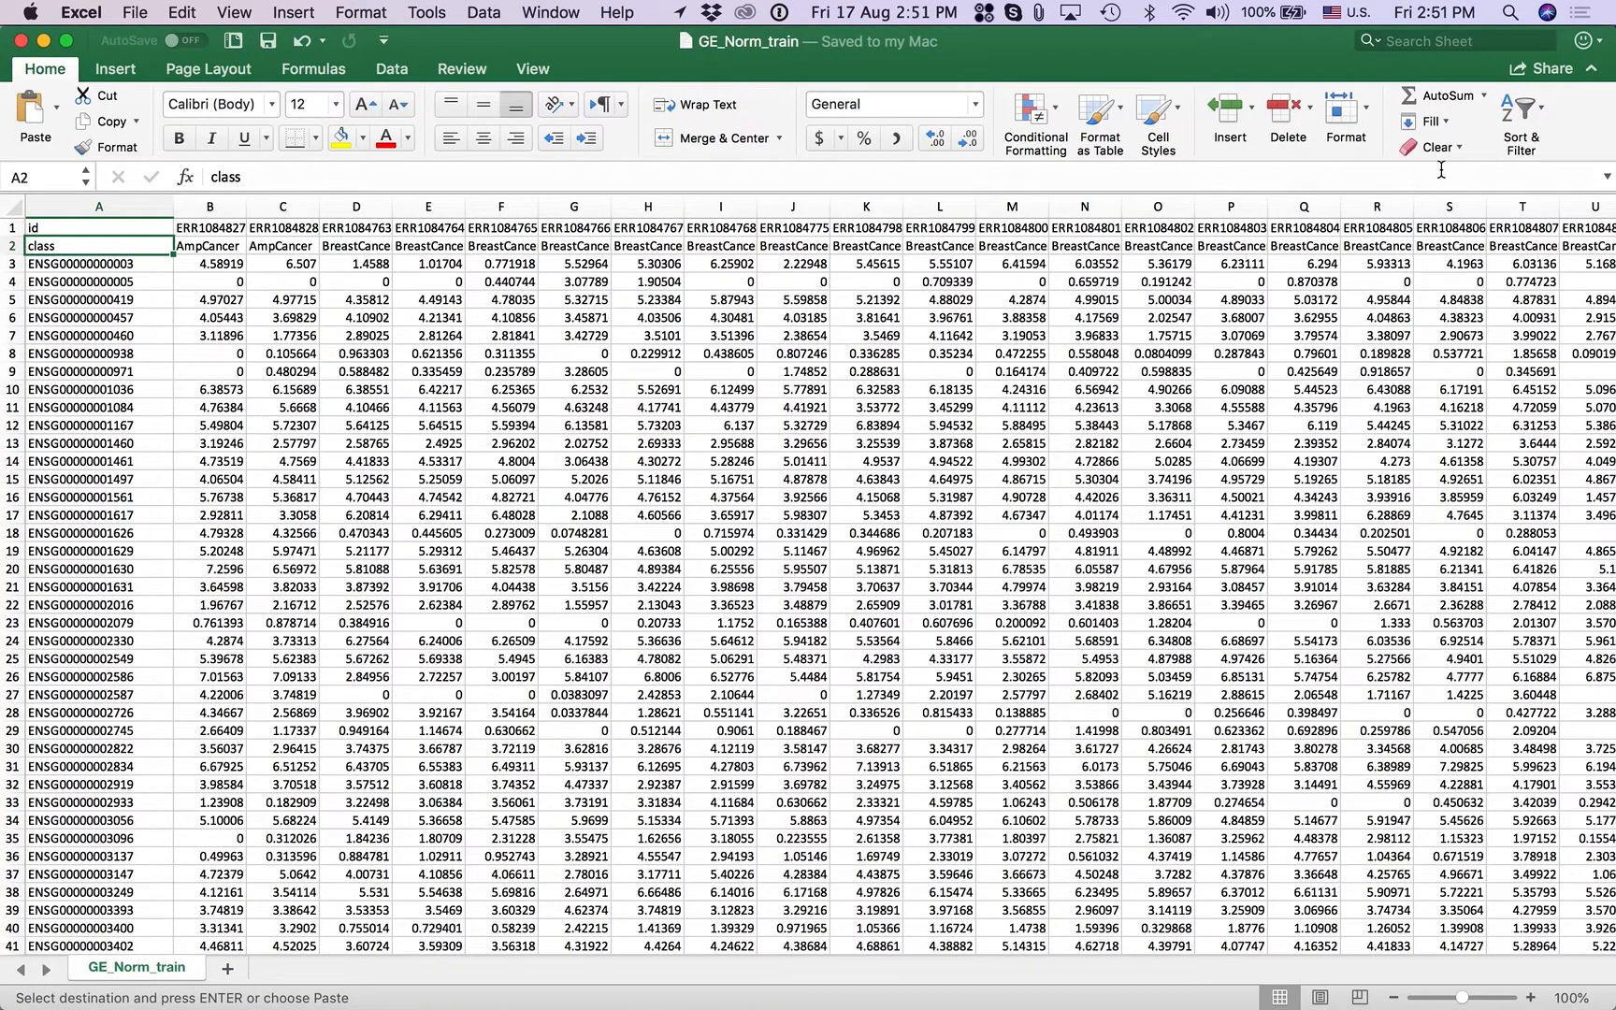
left_click(1490, 44)
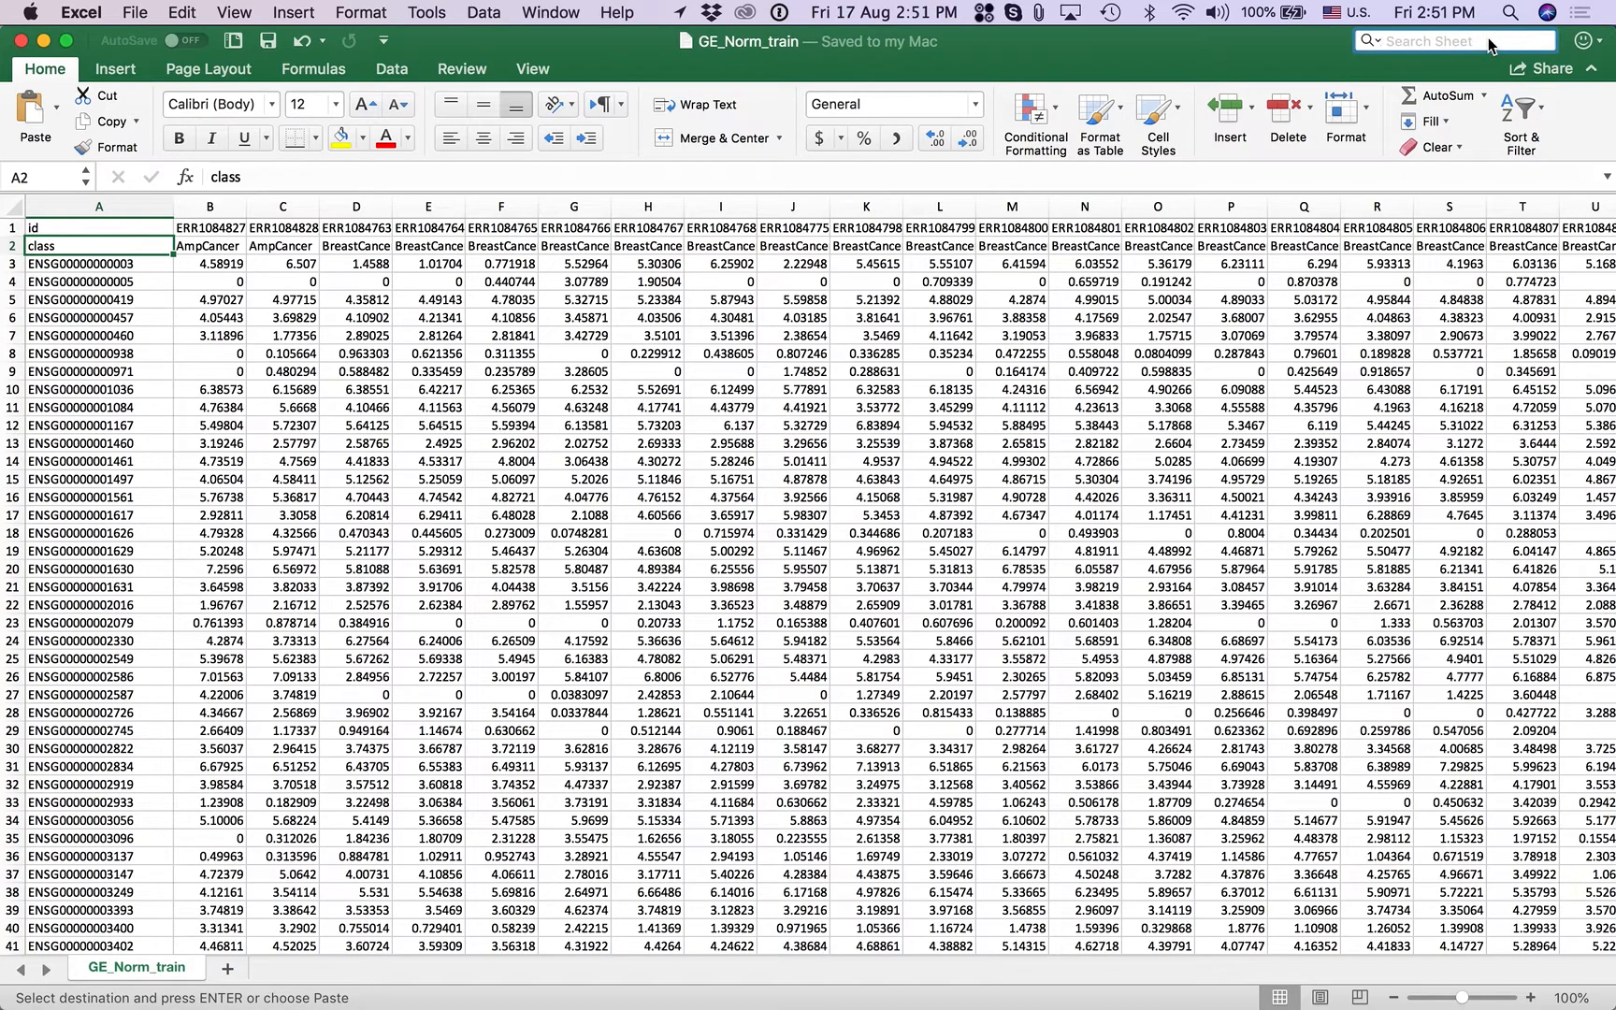
key("super+v")
key("Return")
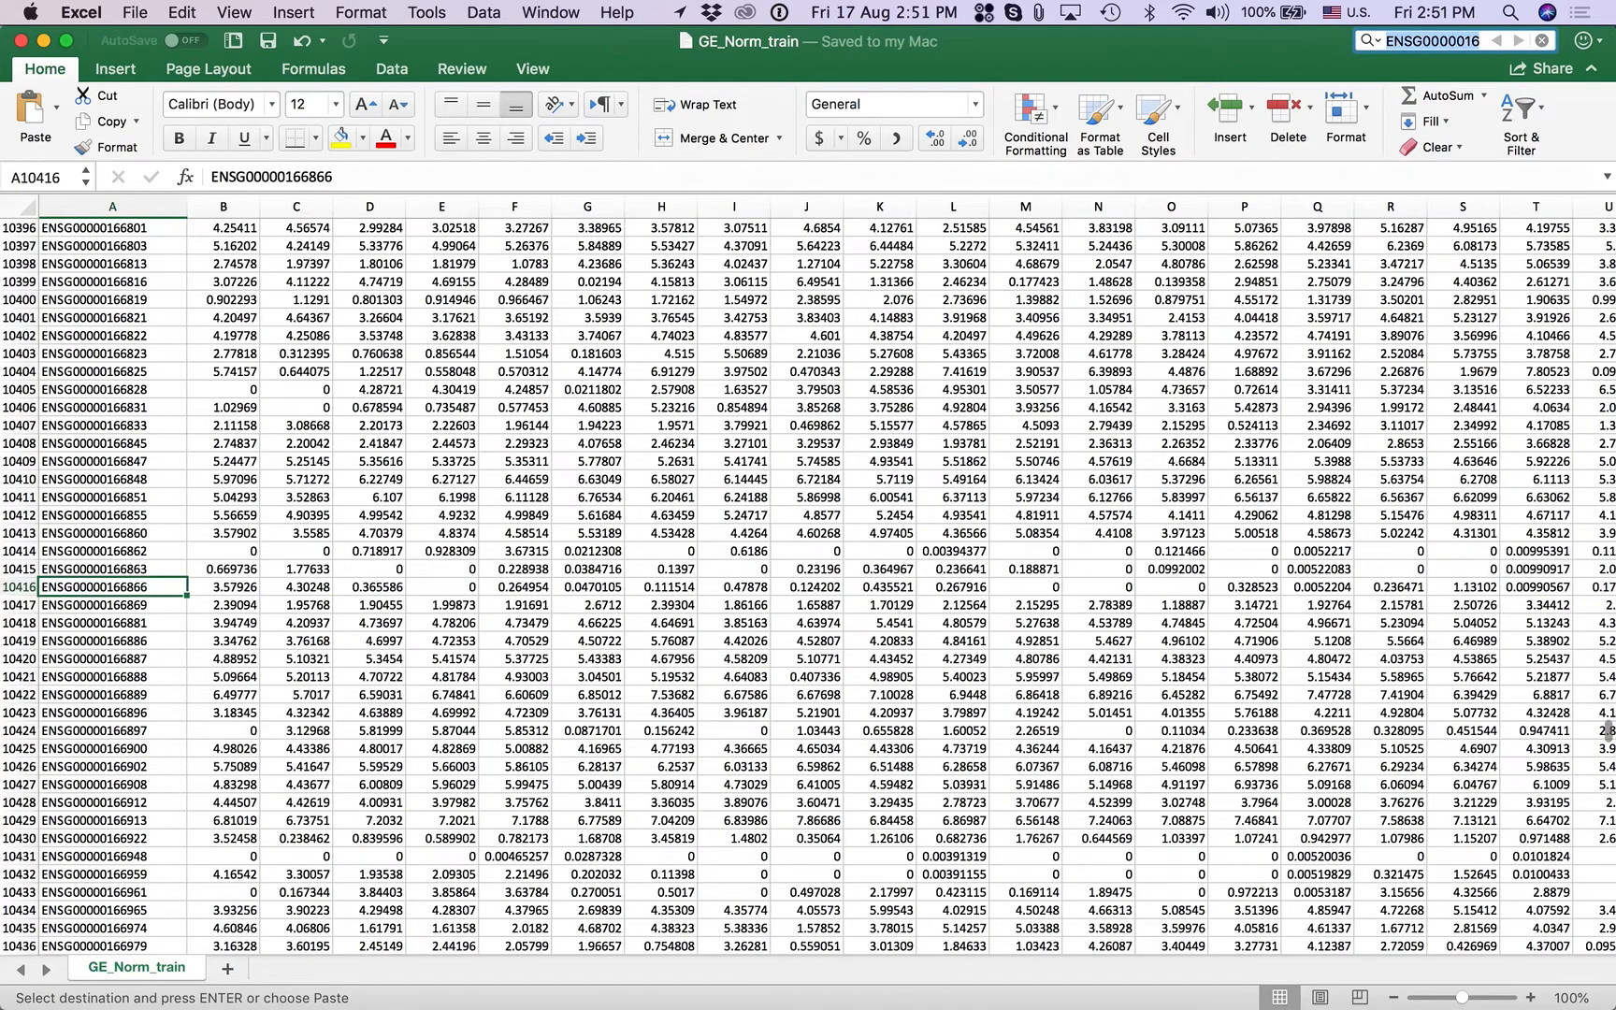
left_click(52, 587)
key("super+shift+Right")
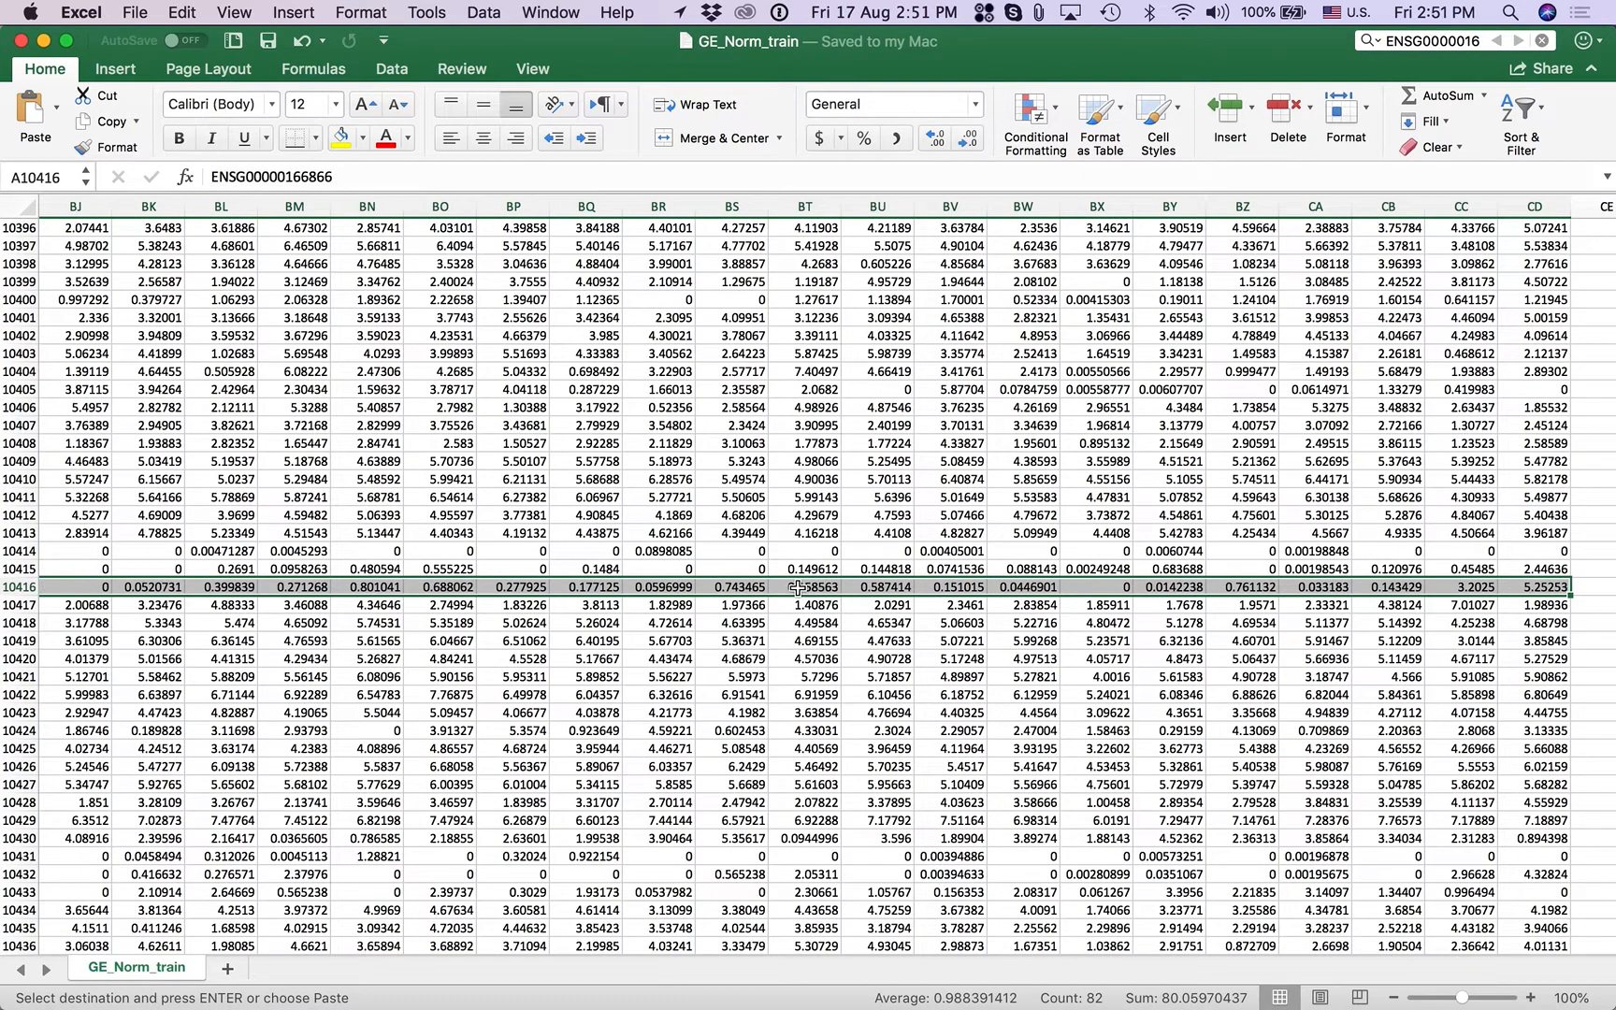
left_click(1583, 588)
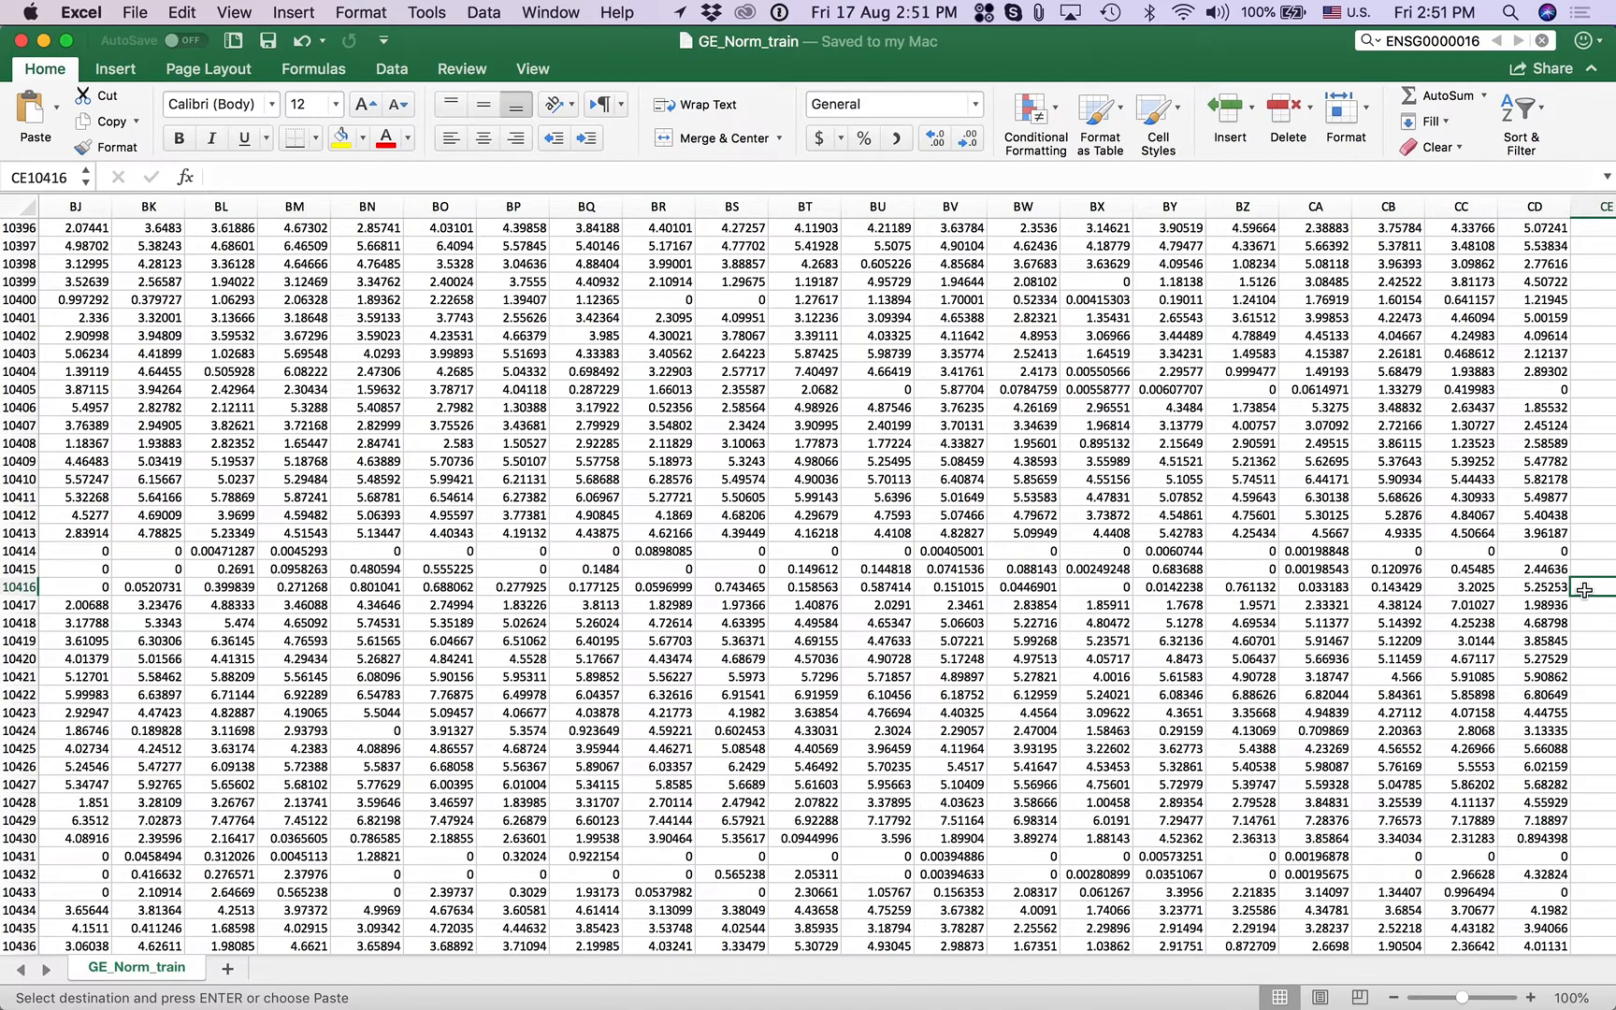
type("1")
Insert a 2-D clustered column chart of the gene's data in A10416:CD10416 and enlarge it from its upper corner.
left_click(1446, 588)
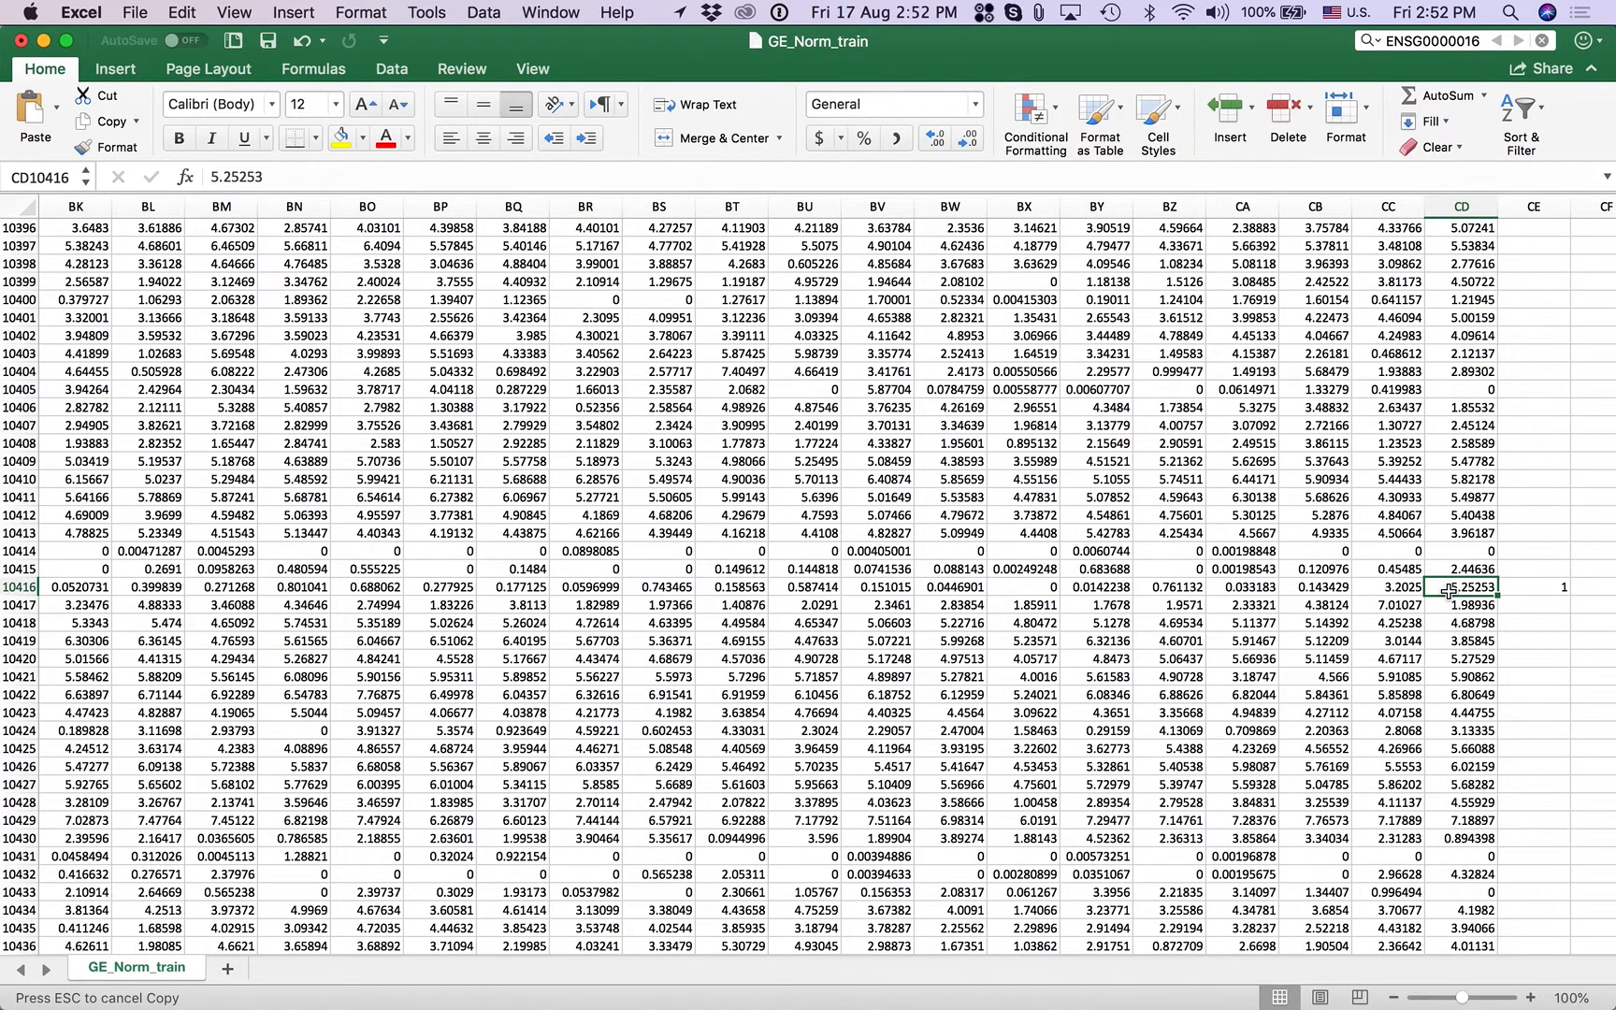
key("super+shift+Left")
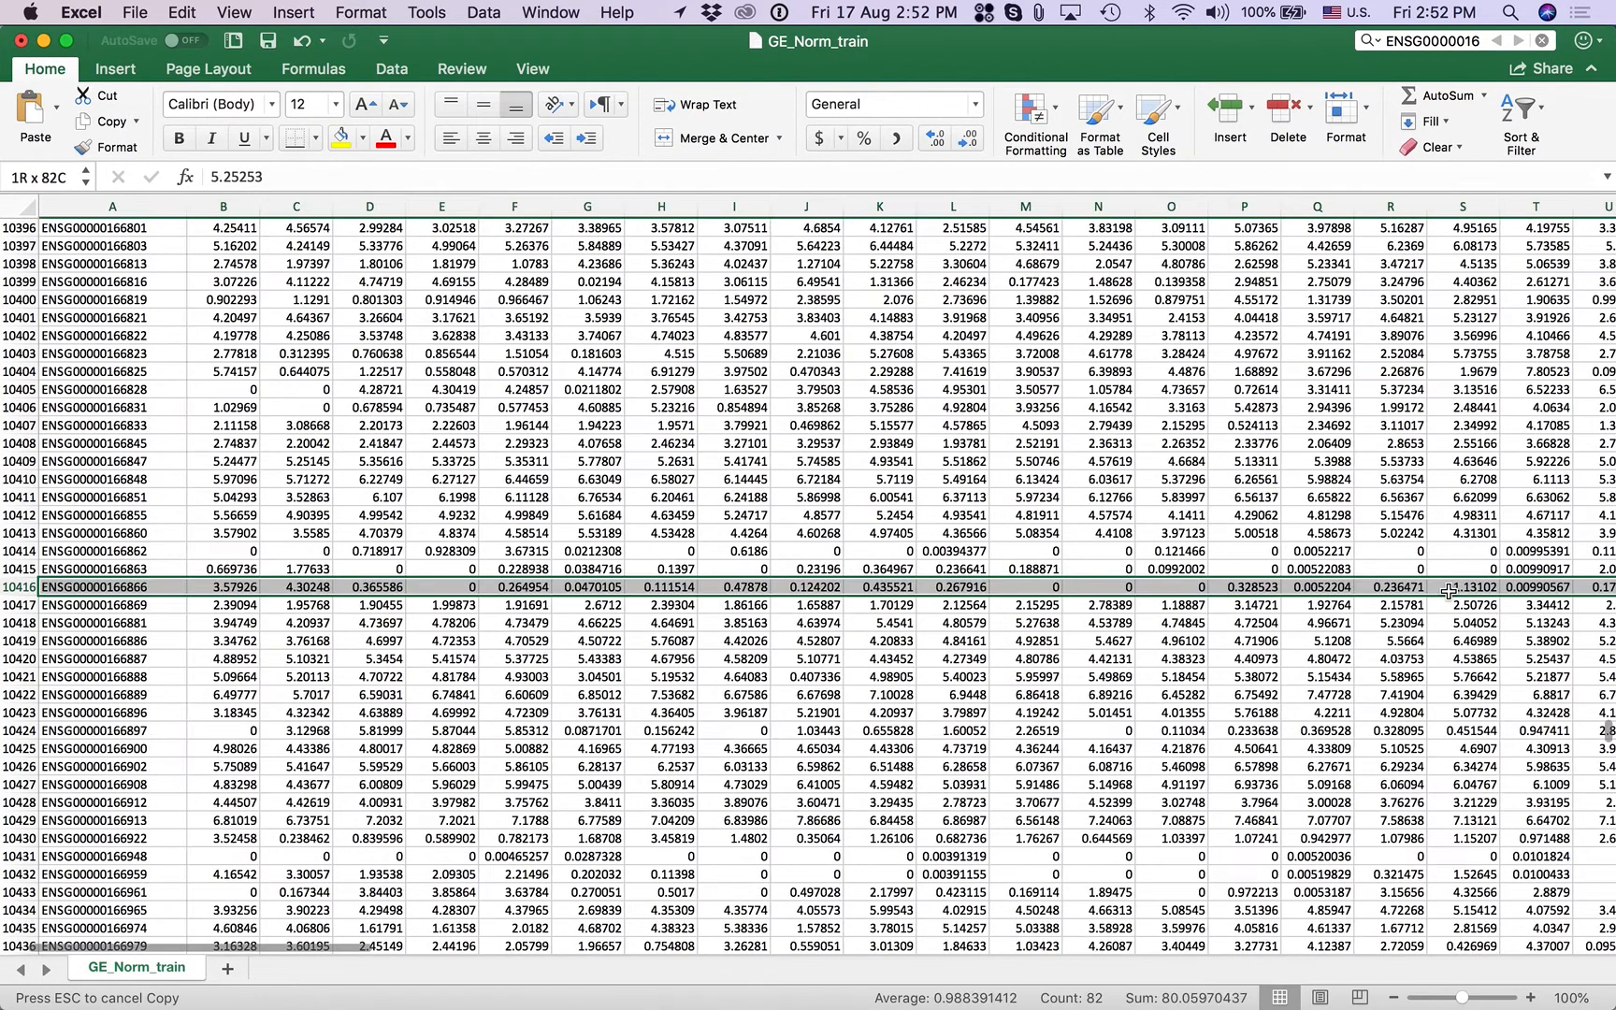
left_click(135, 77)
left_click(730, 103)
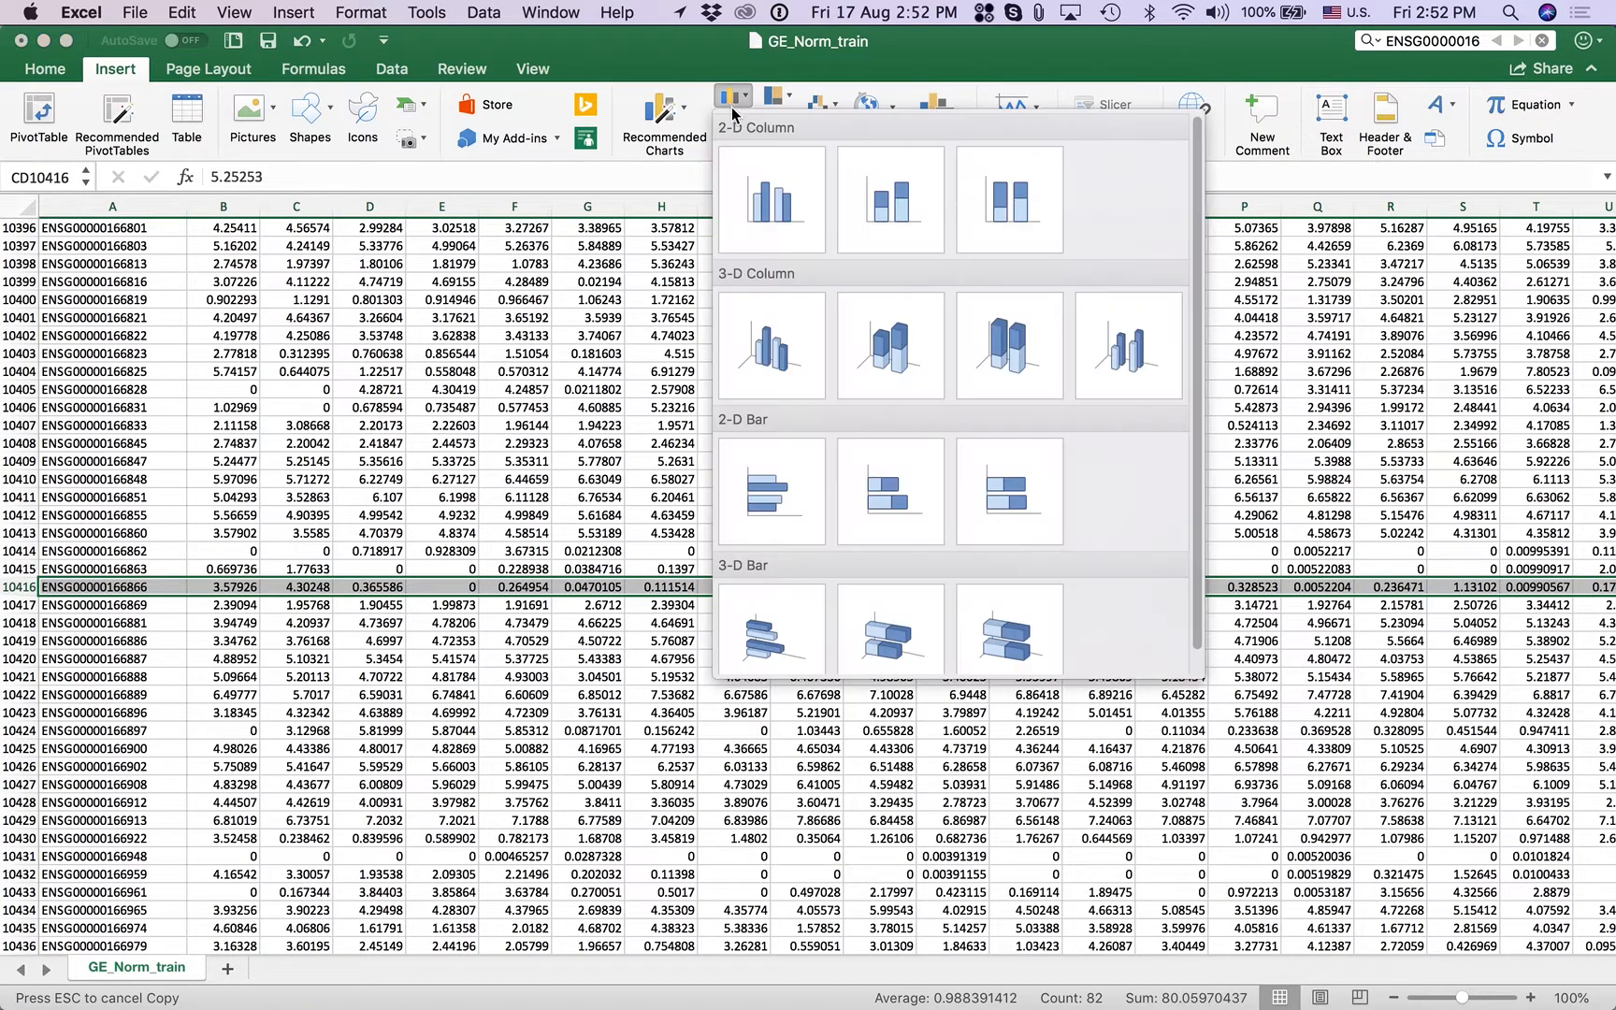
left_click(766, 180)
left_click_drag(1028, 465, 1239, 386)
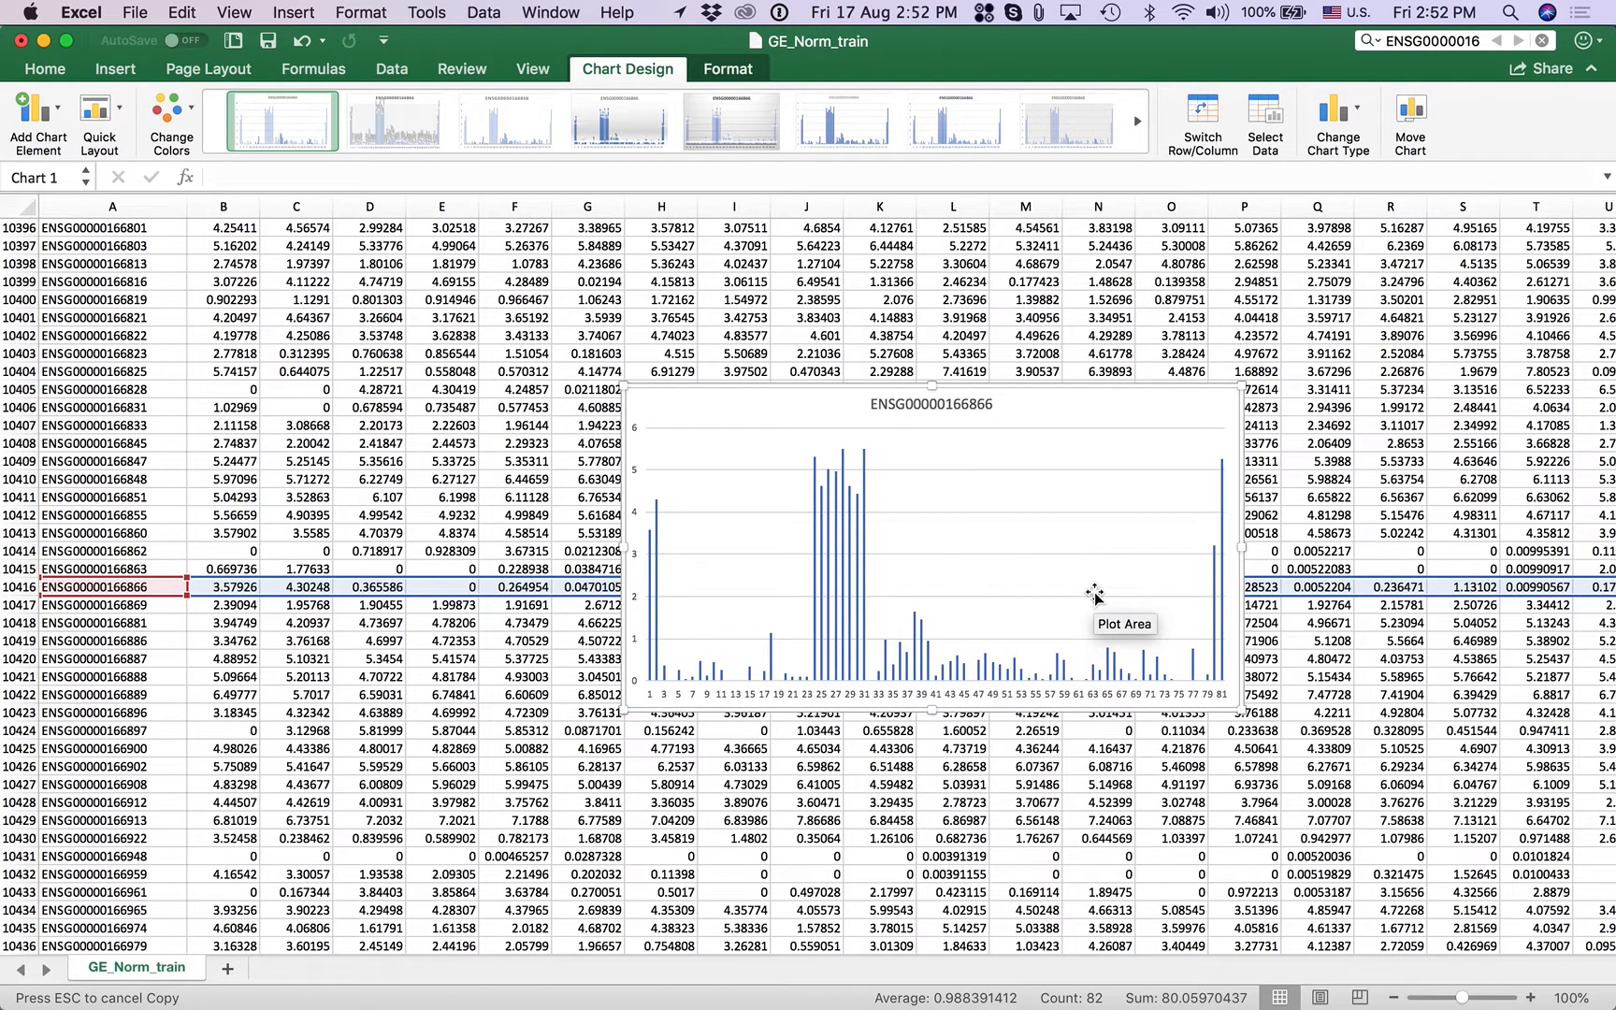
Set the chart's horizontal category axis labels to the class names in B2:CD2 of GE_Norm_train.
right_click(1074, 696)
left_click(1122, 813)
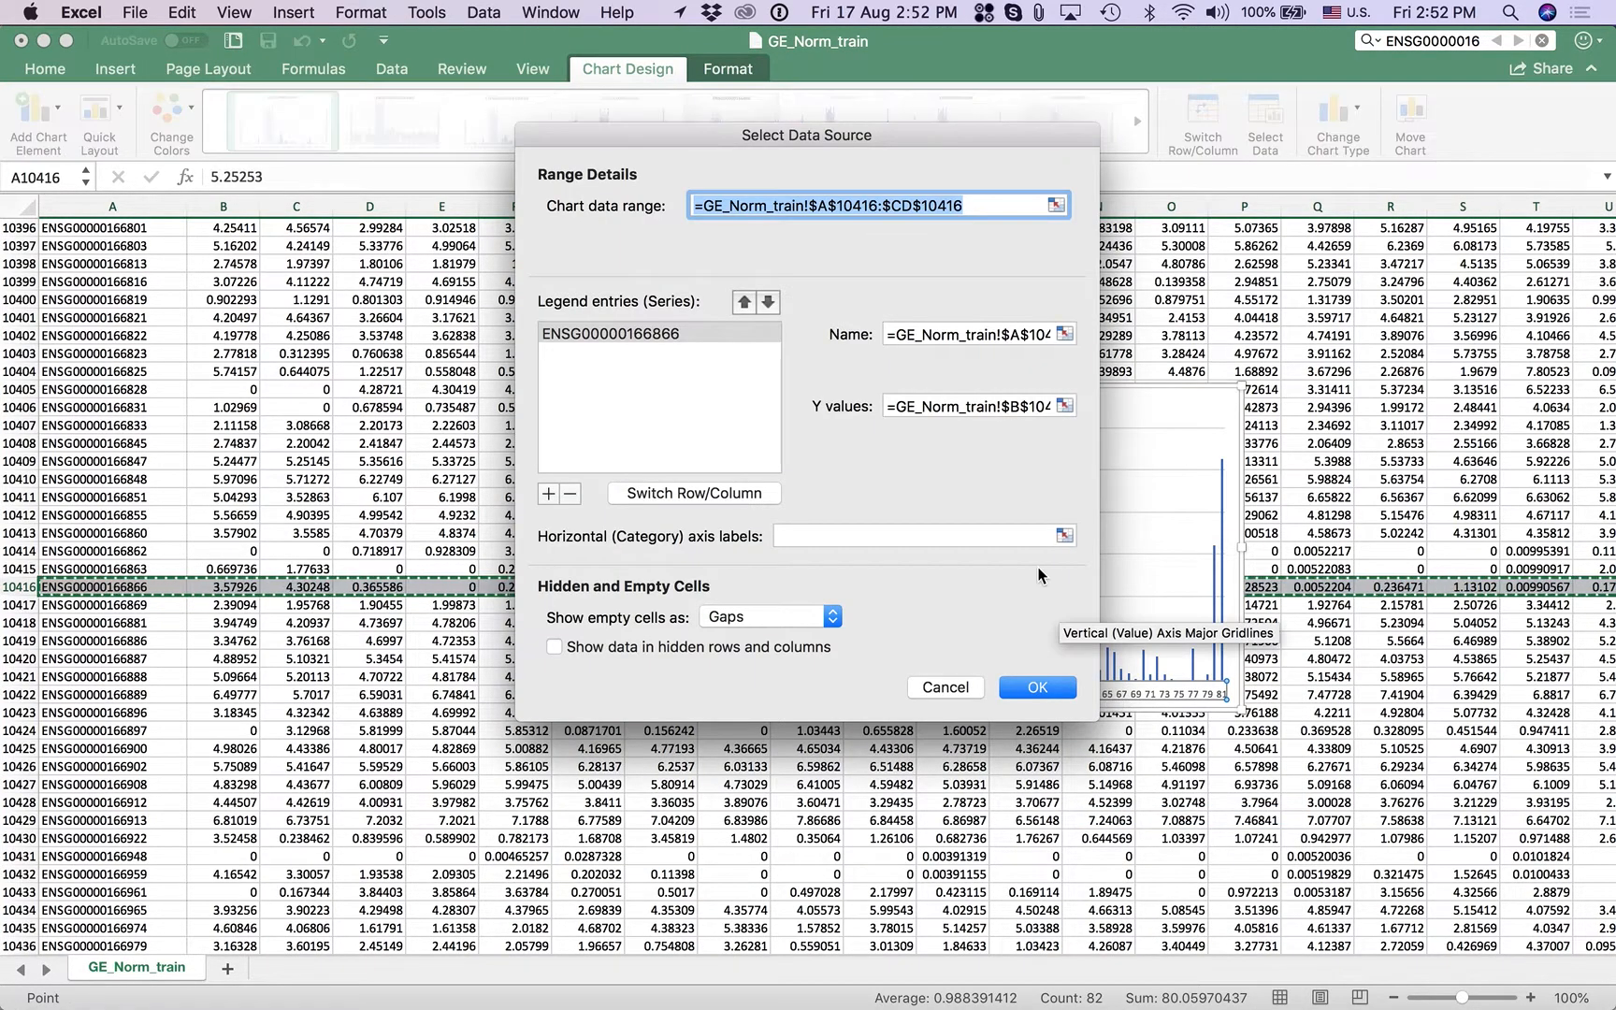
left_click(786, 534)
left_click(1062, 533)
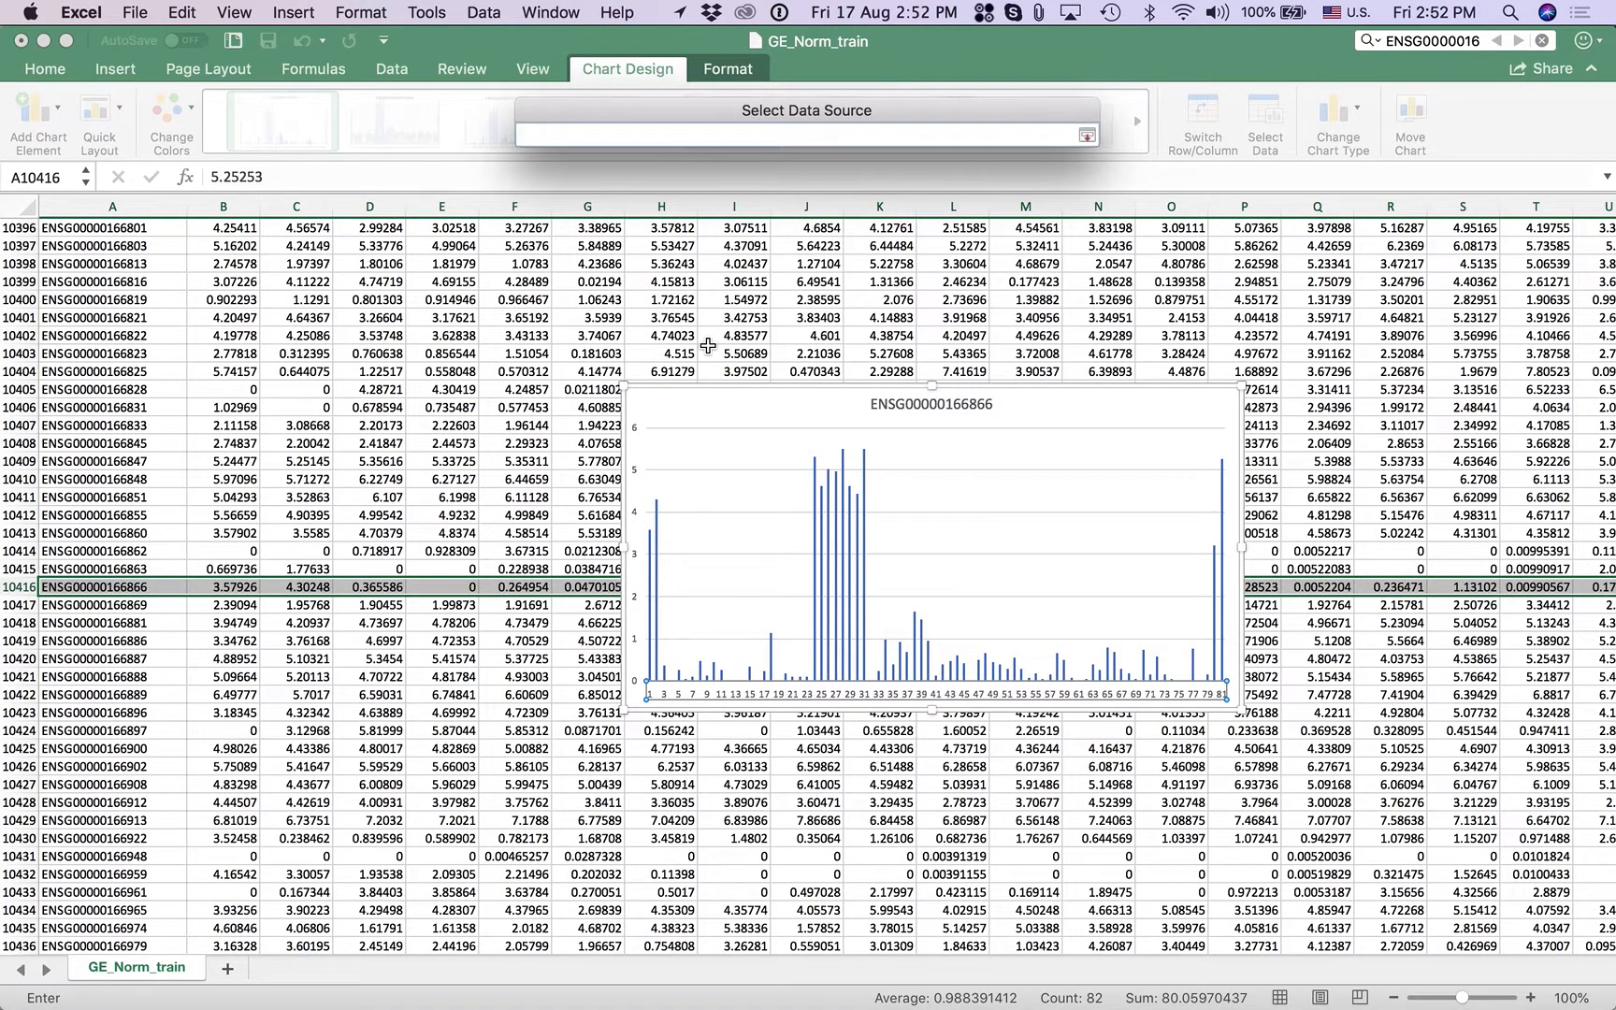
left_click(558, 397)
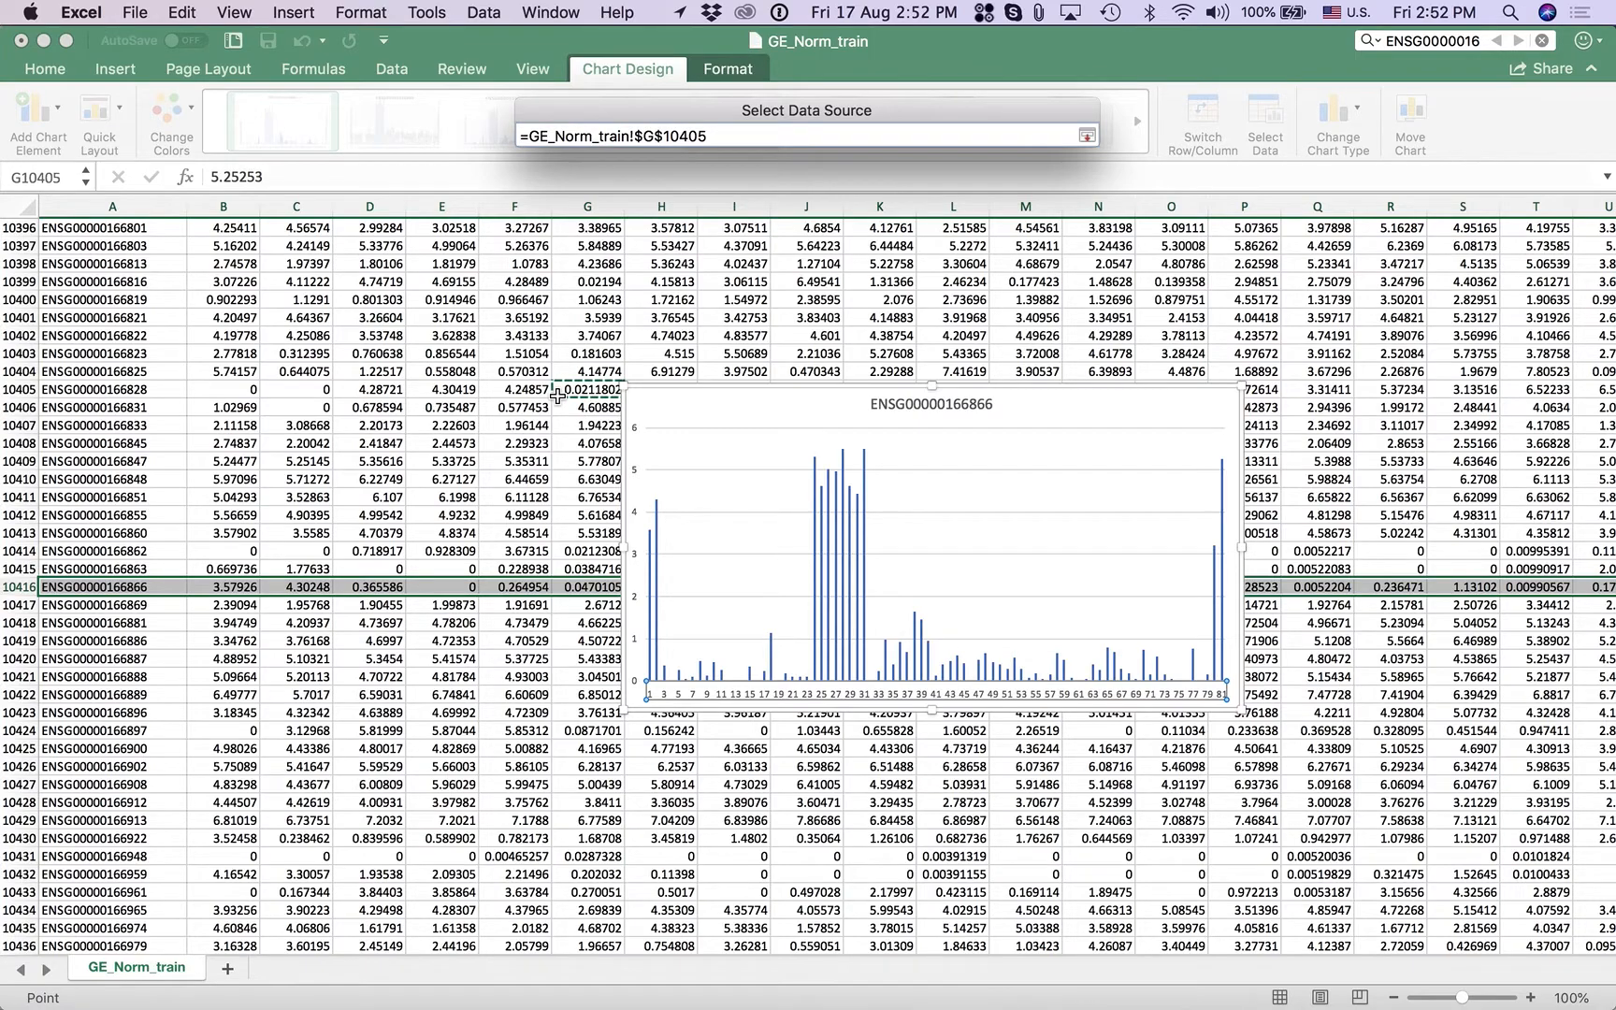
key("super+Up")
left_click(200, 249)
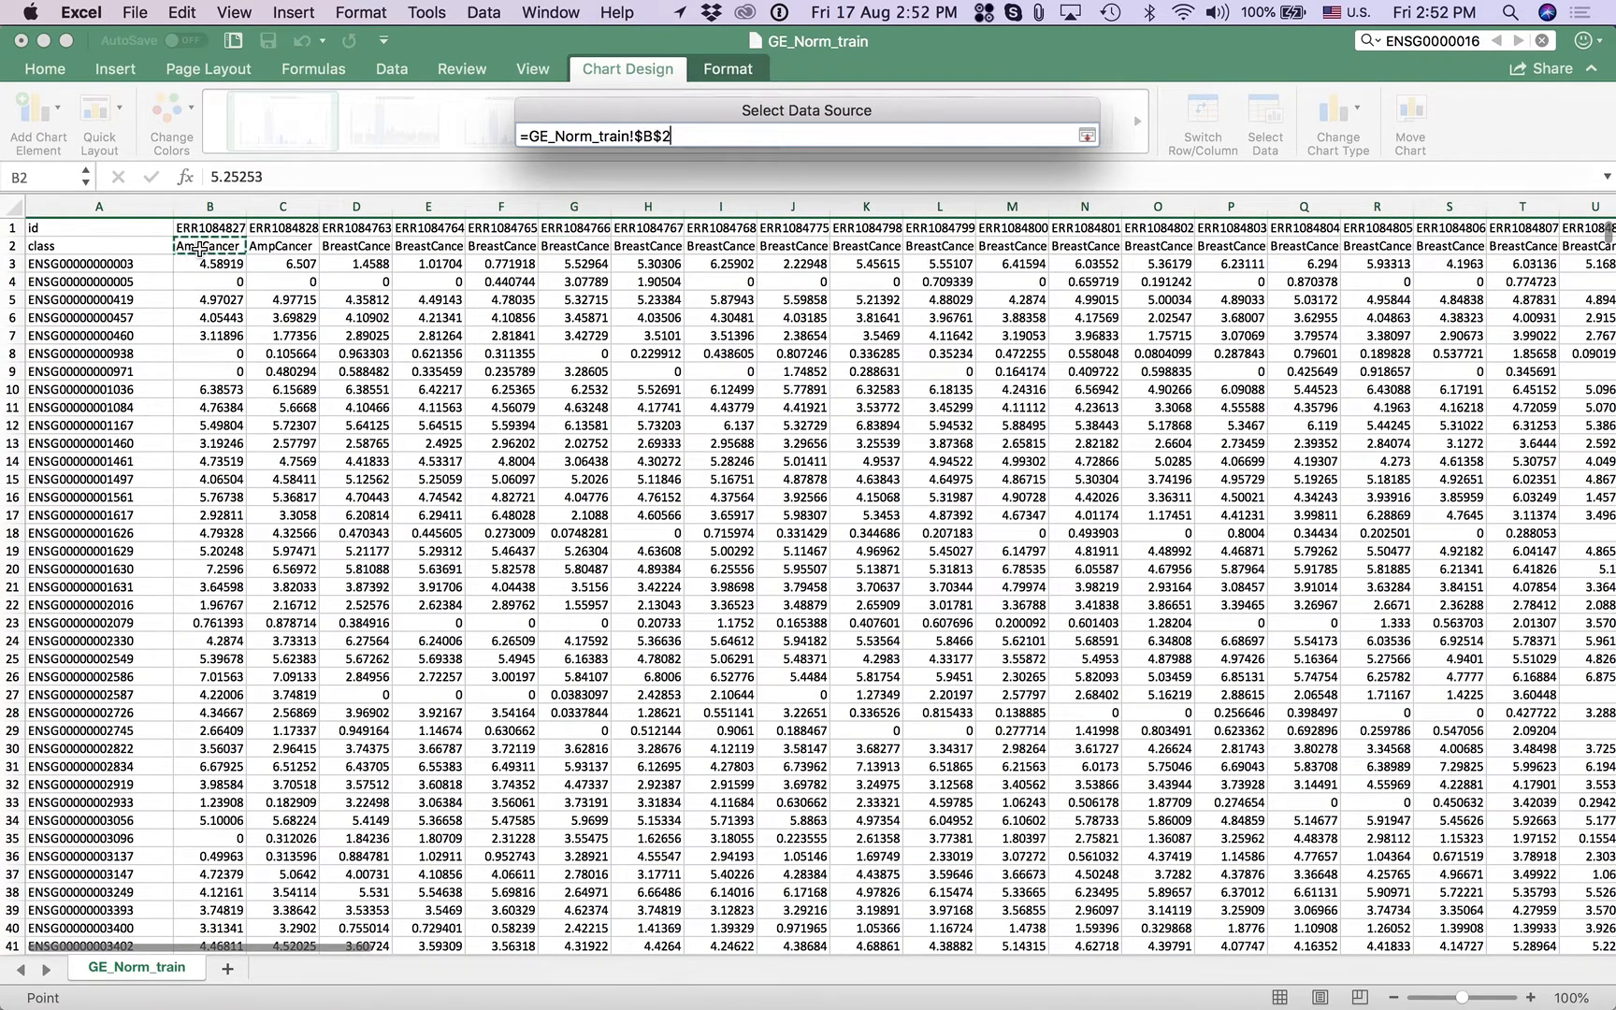
key("super+shift+Right")
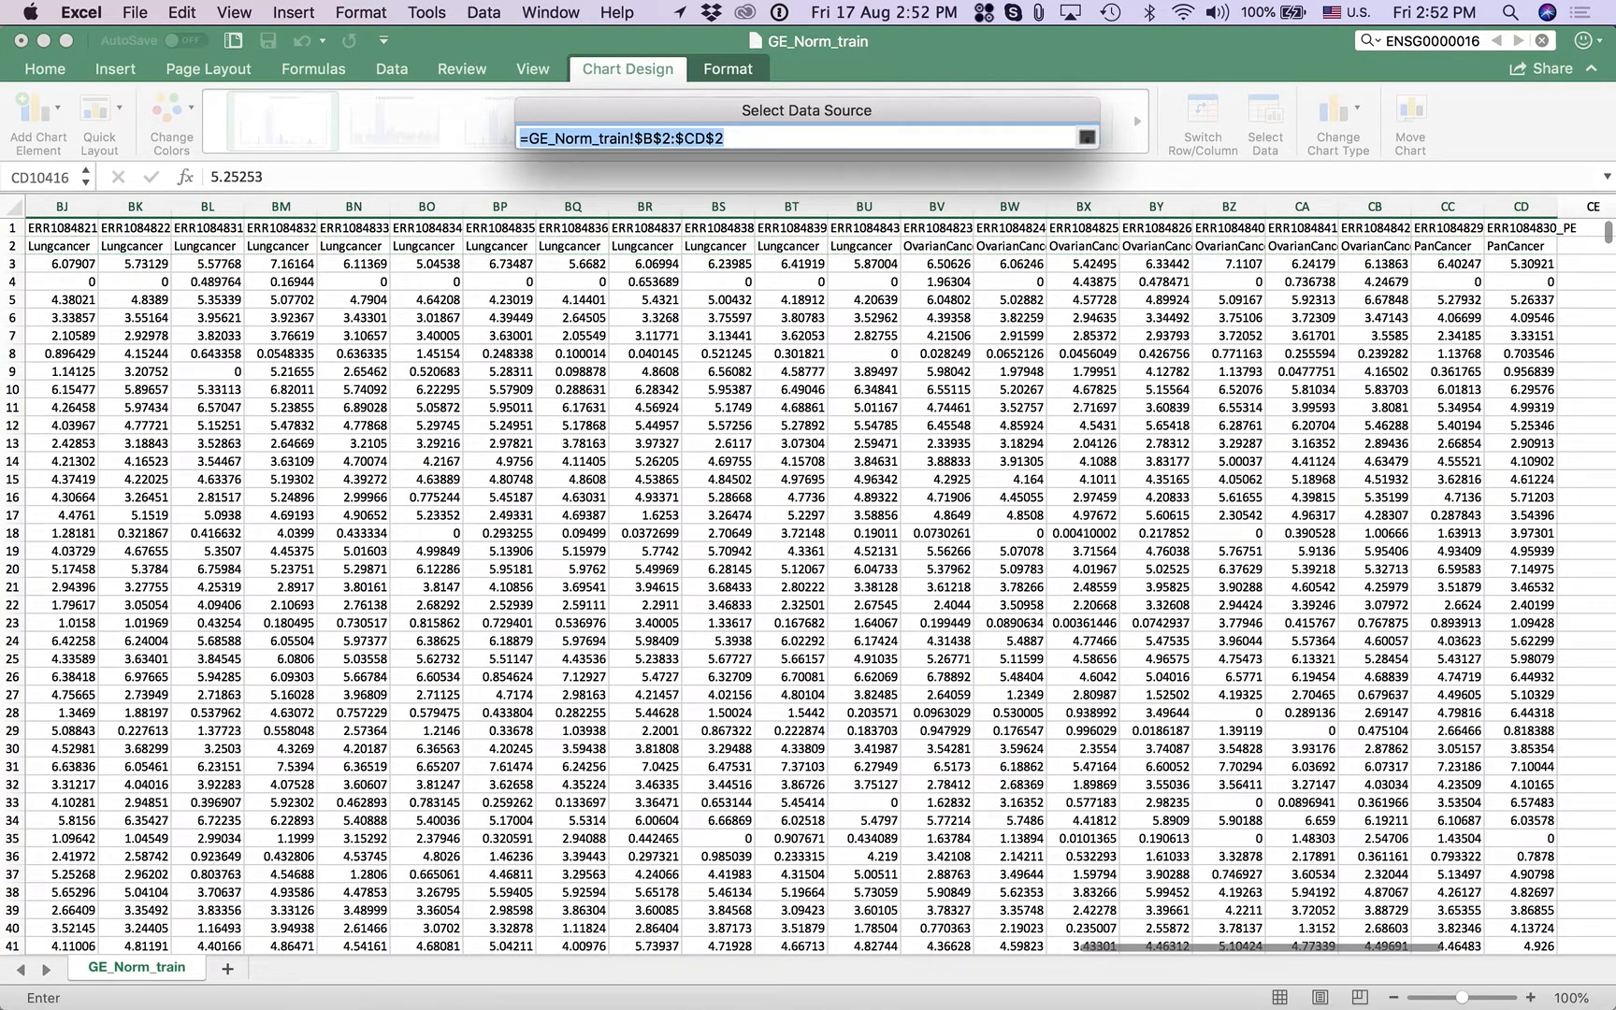
key("Return")
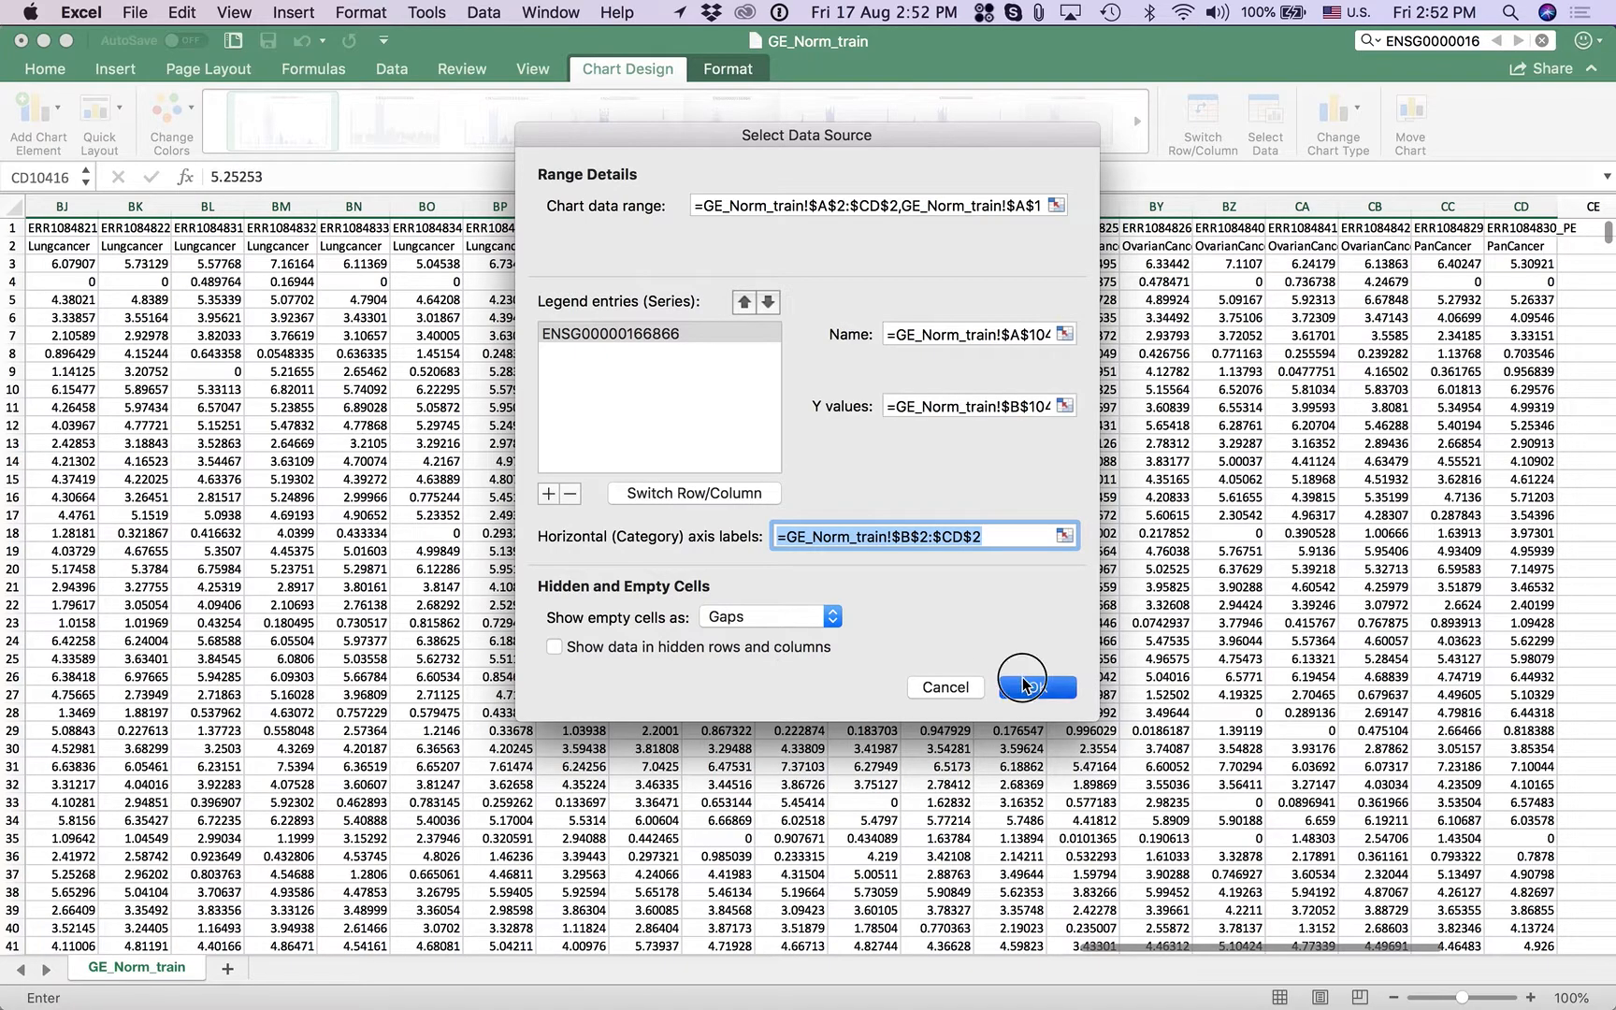
left_click(1029, 685)
Return to the chart near row 10416, move it up and to the left, and enlarge it until every class label fits.
left_click(1582, 250)
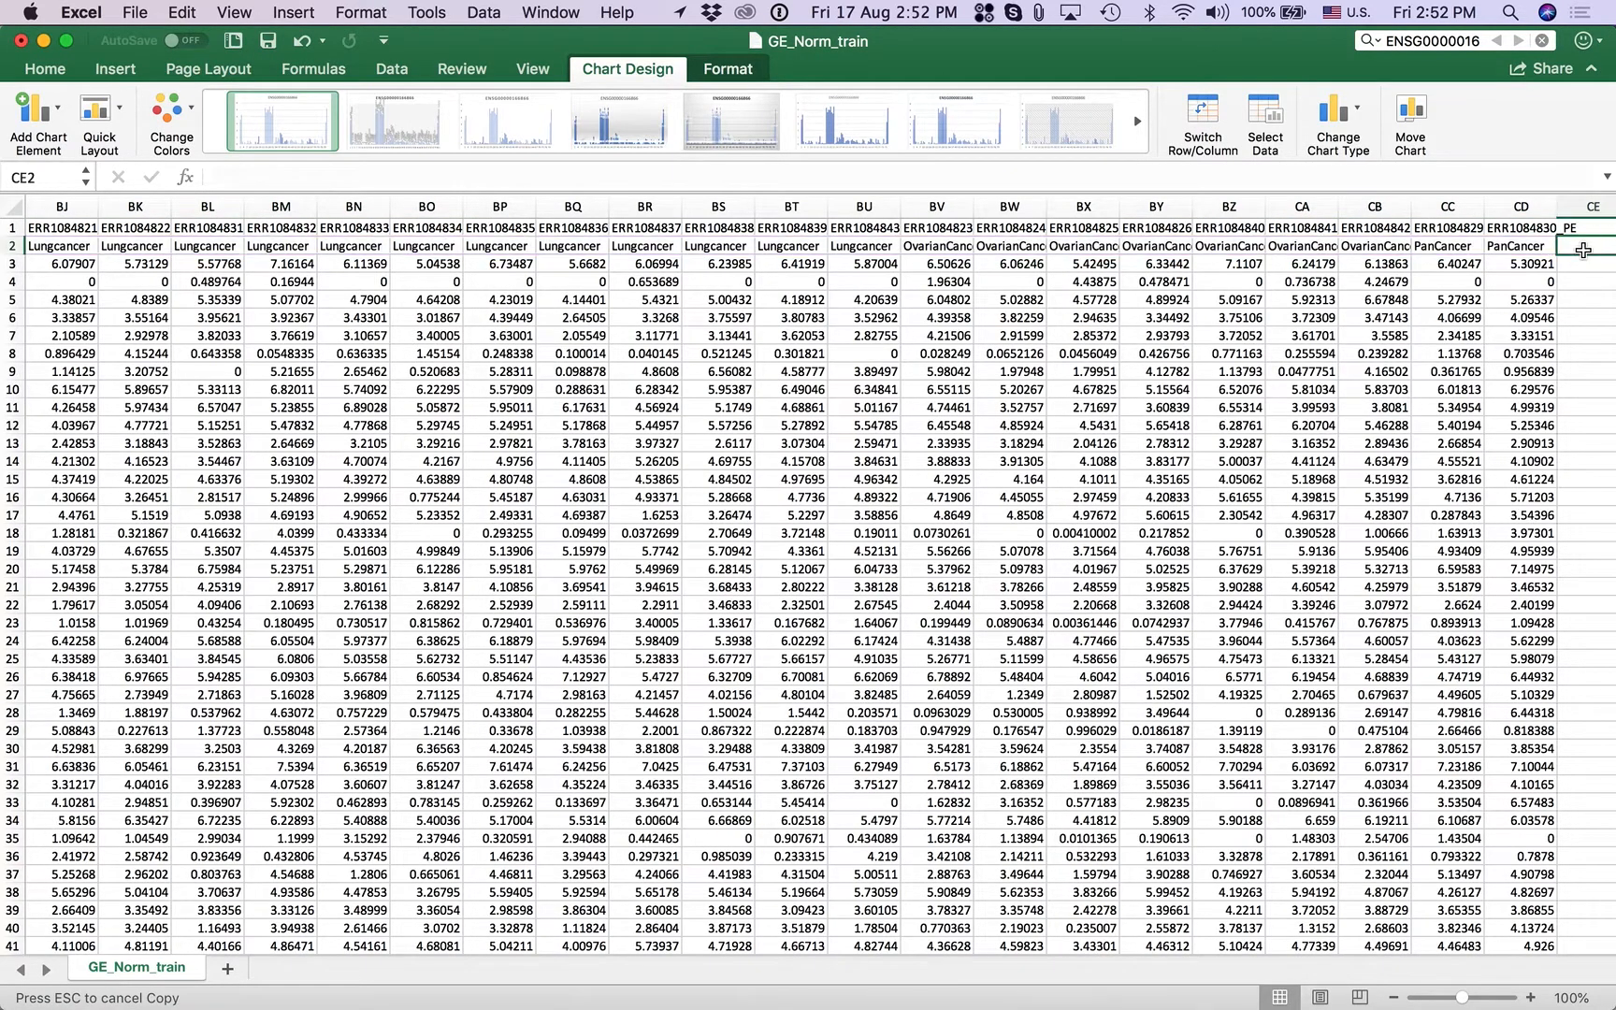
key("super+Down")
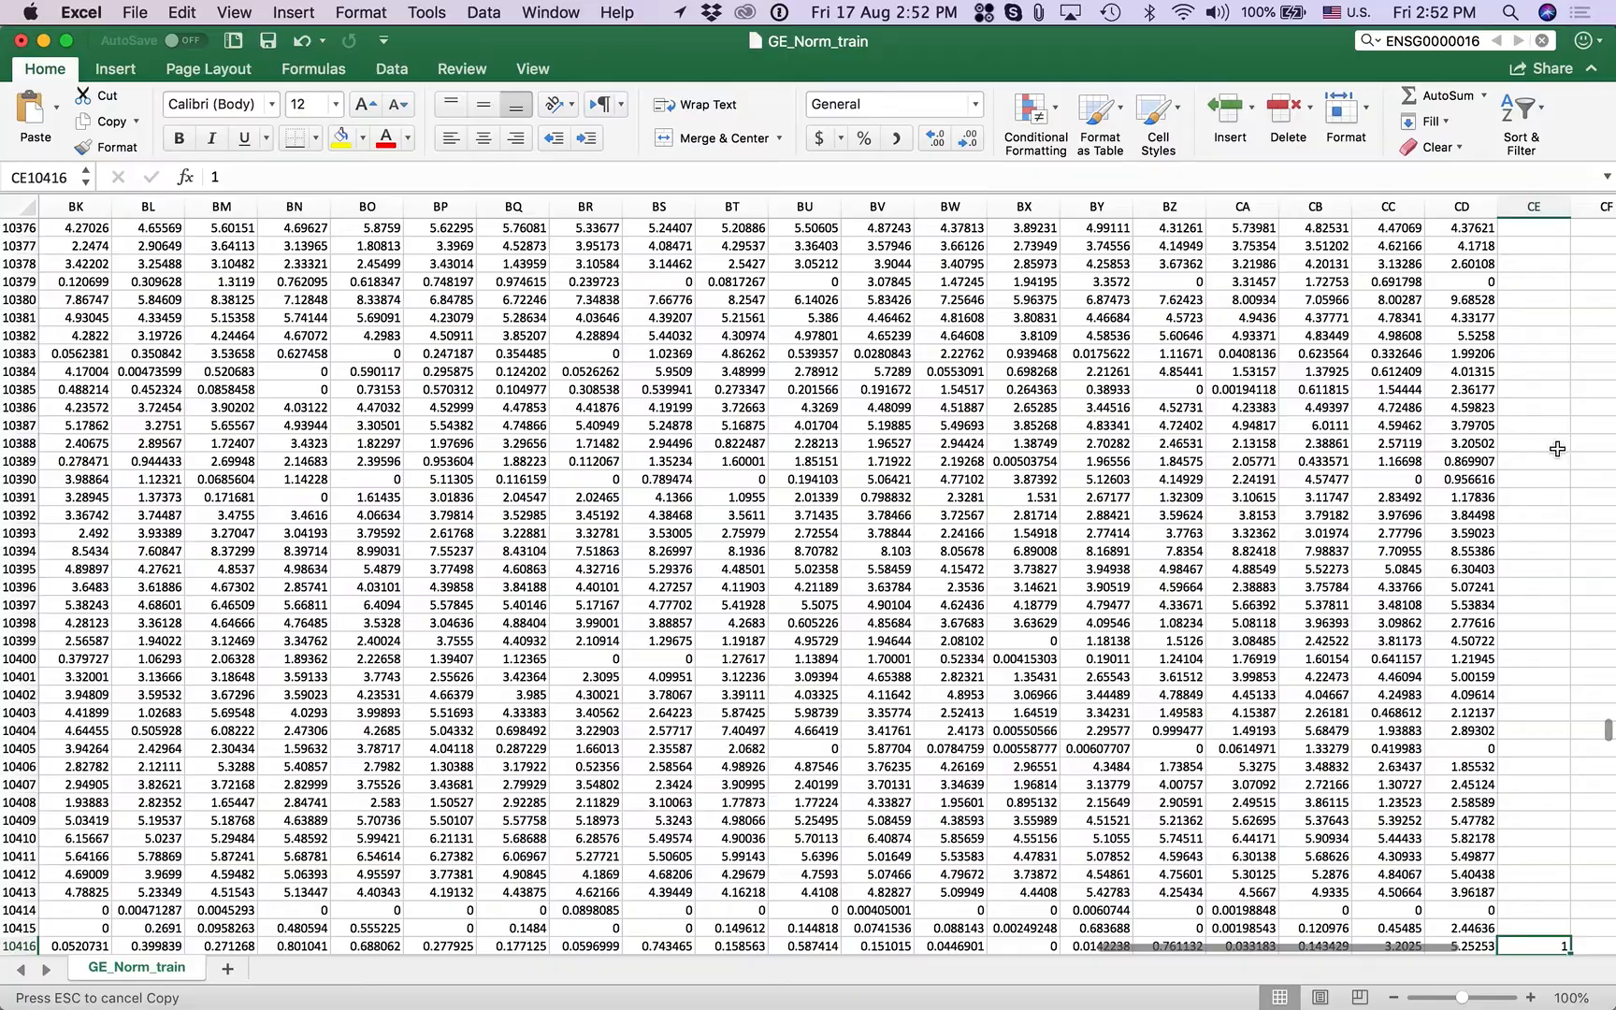
scroll(1212, 482, "left", 15)
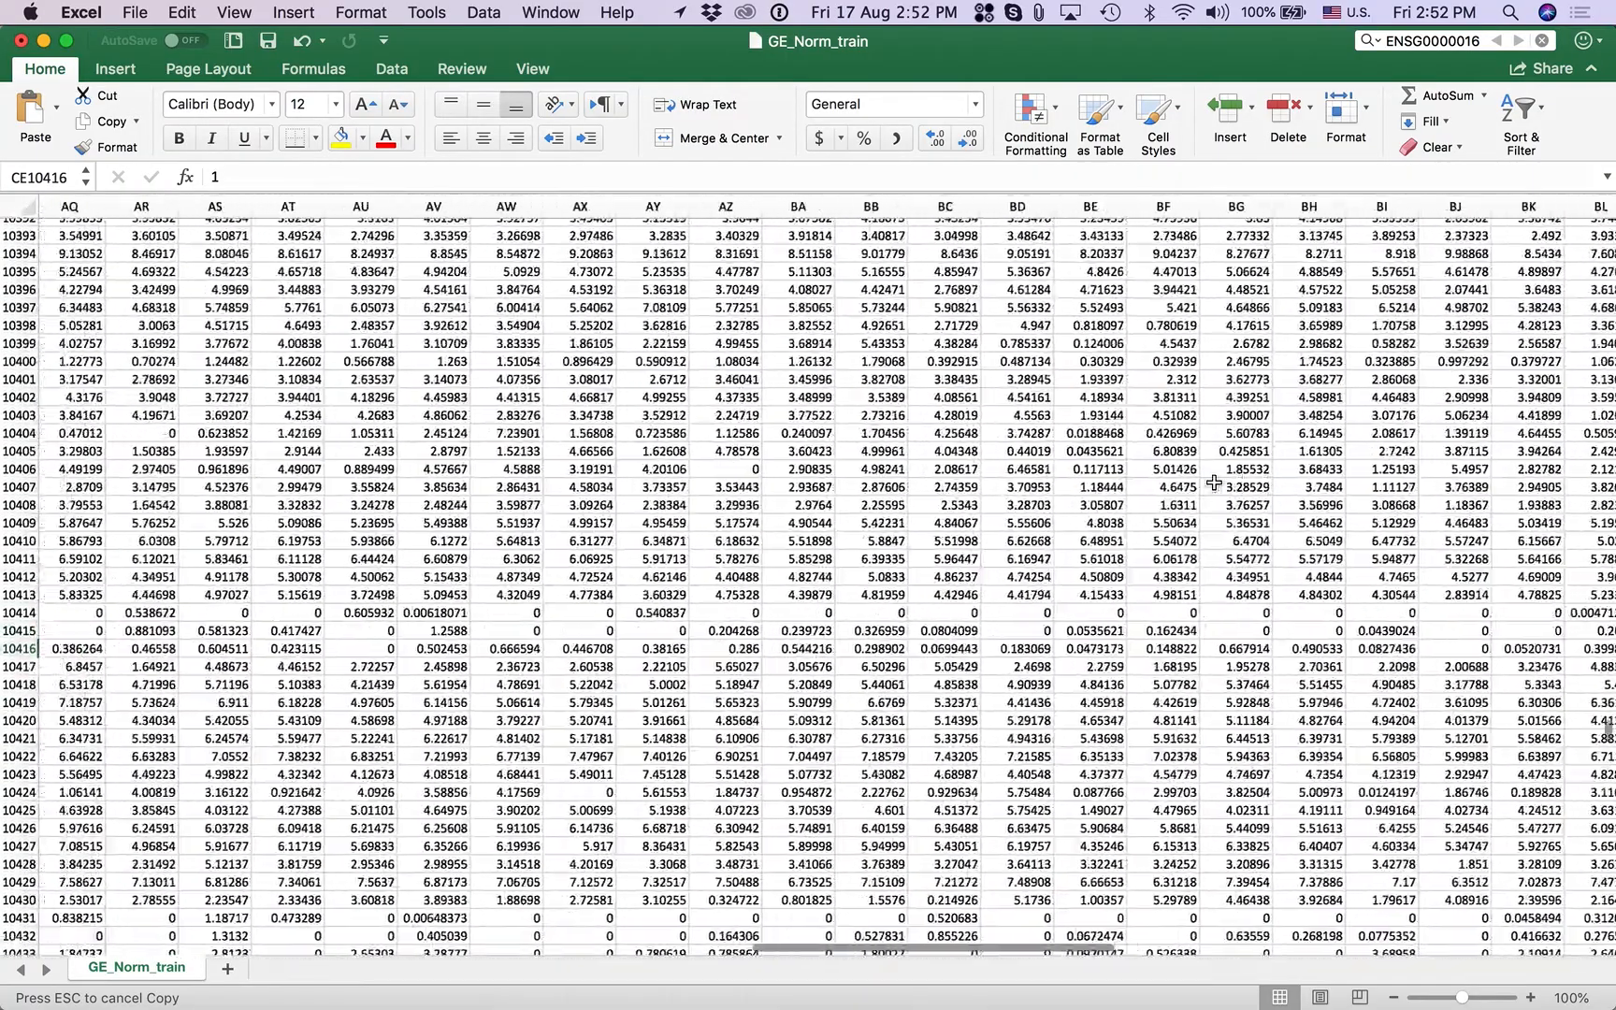
scroll(1212, 482, "left", 15)
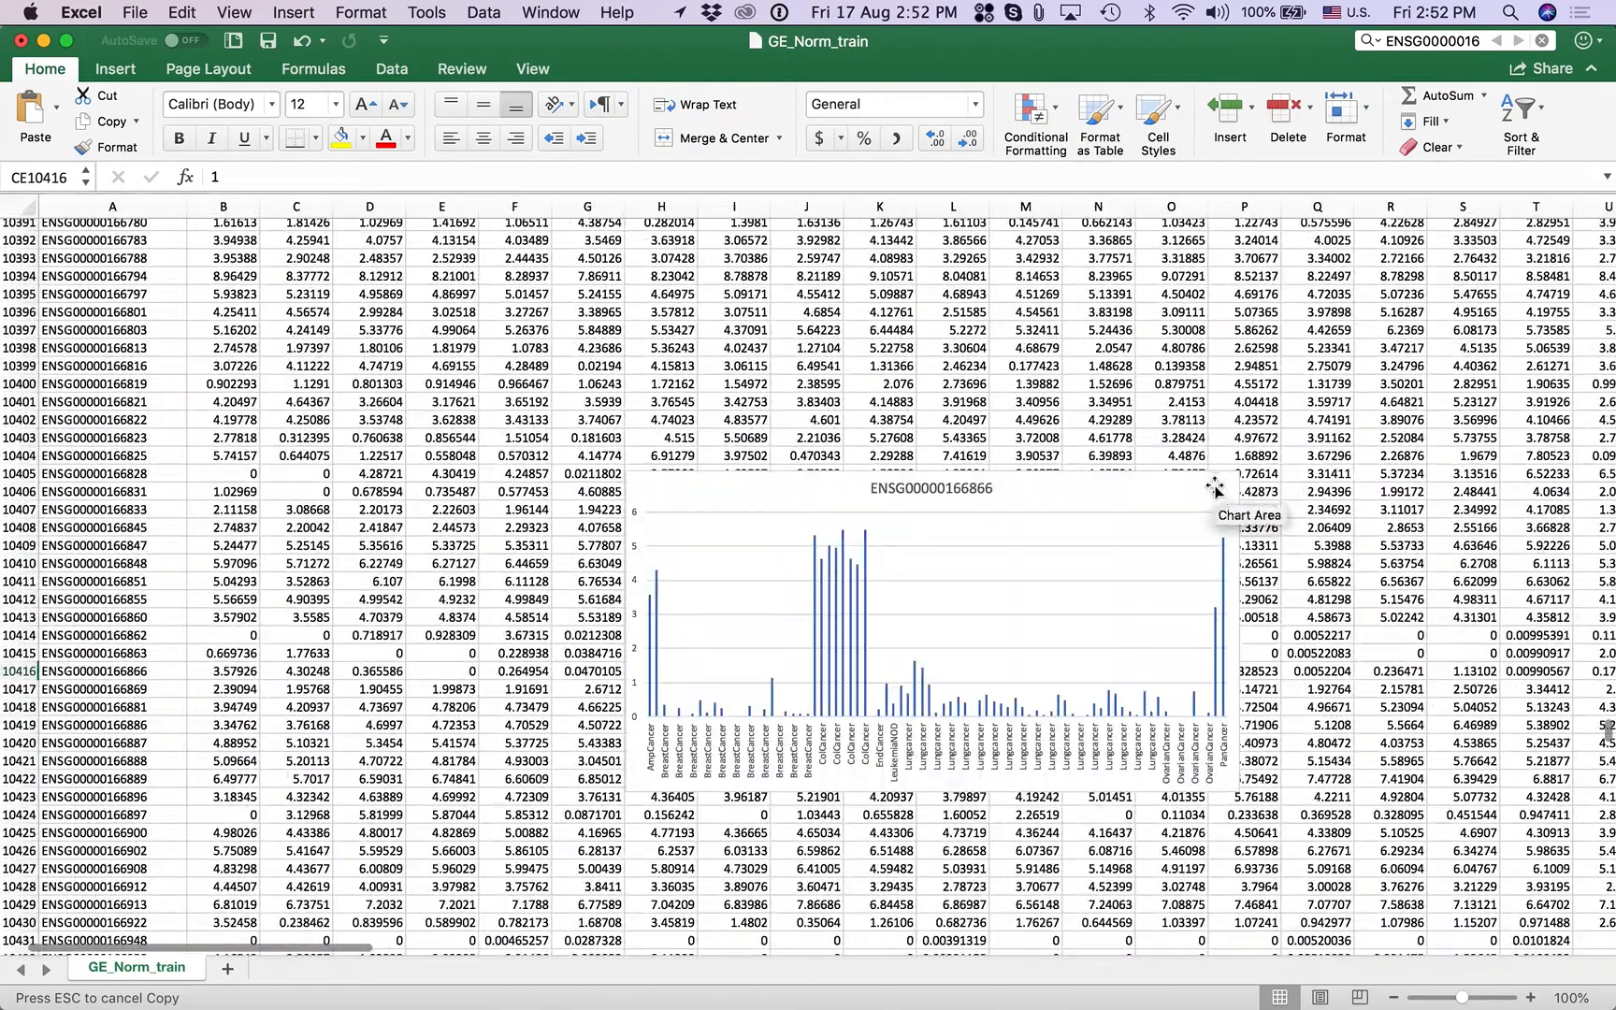
left_click_drag(743, 489, 620, 314)
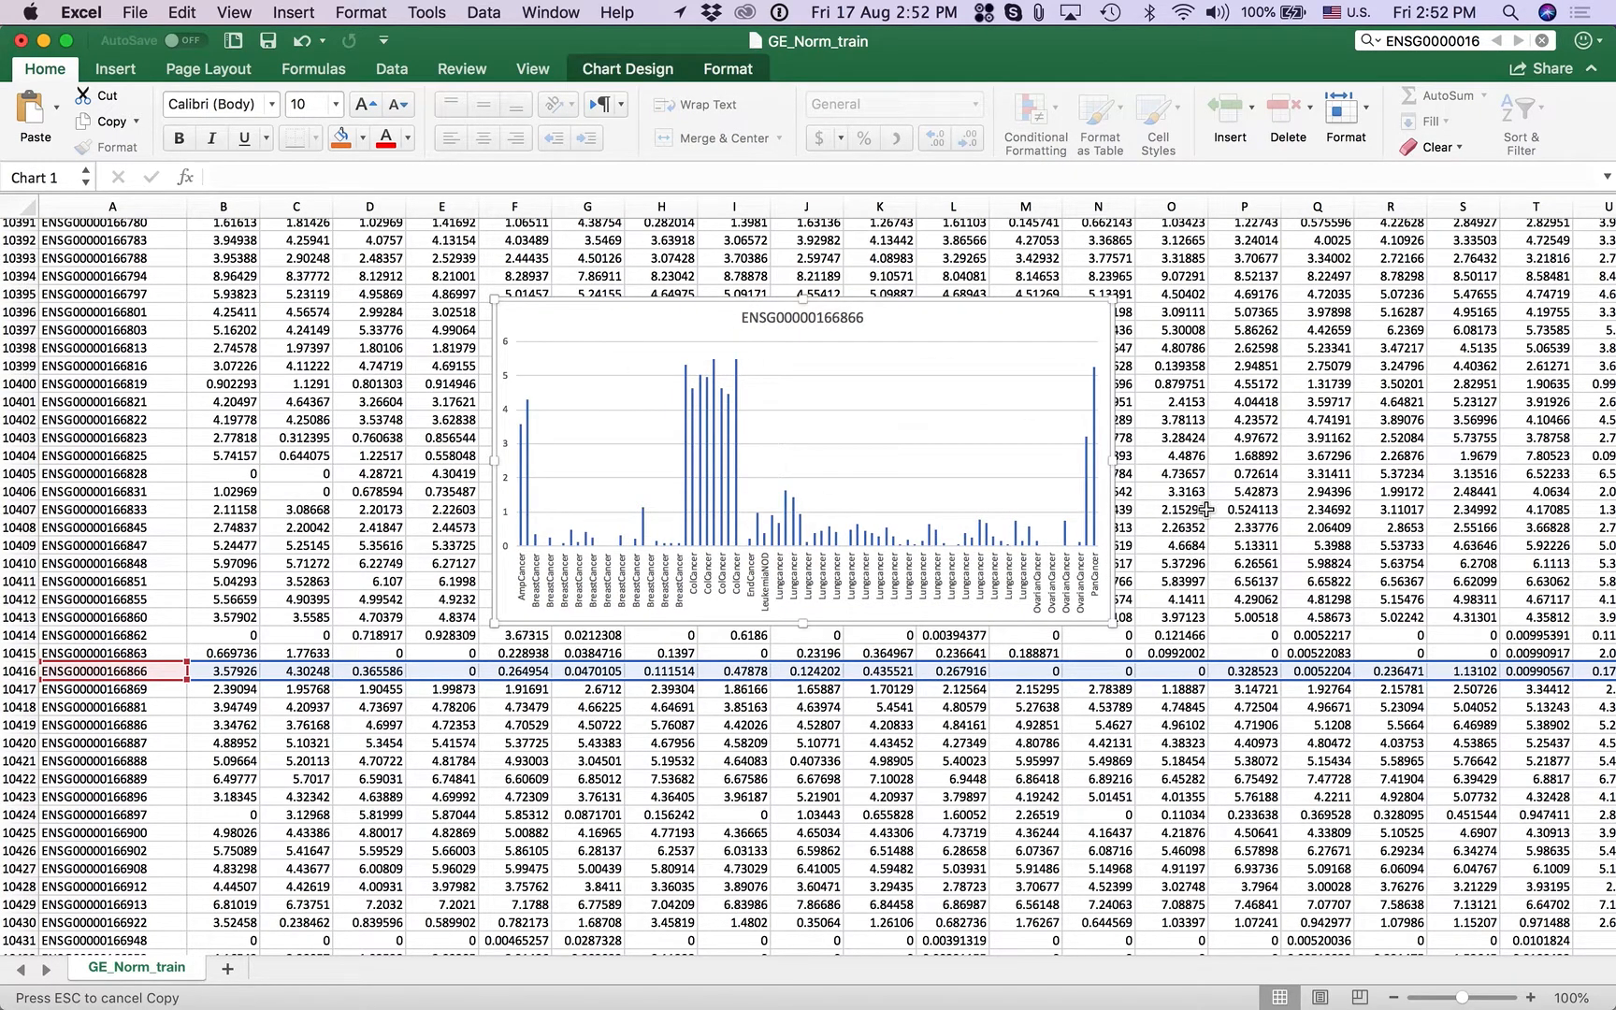
left_click_drag(1112, 622, 1326, 832)
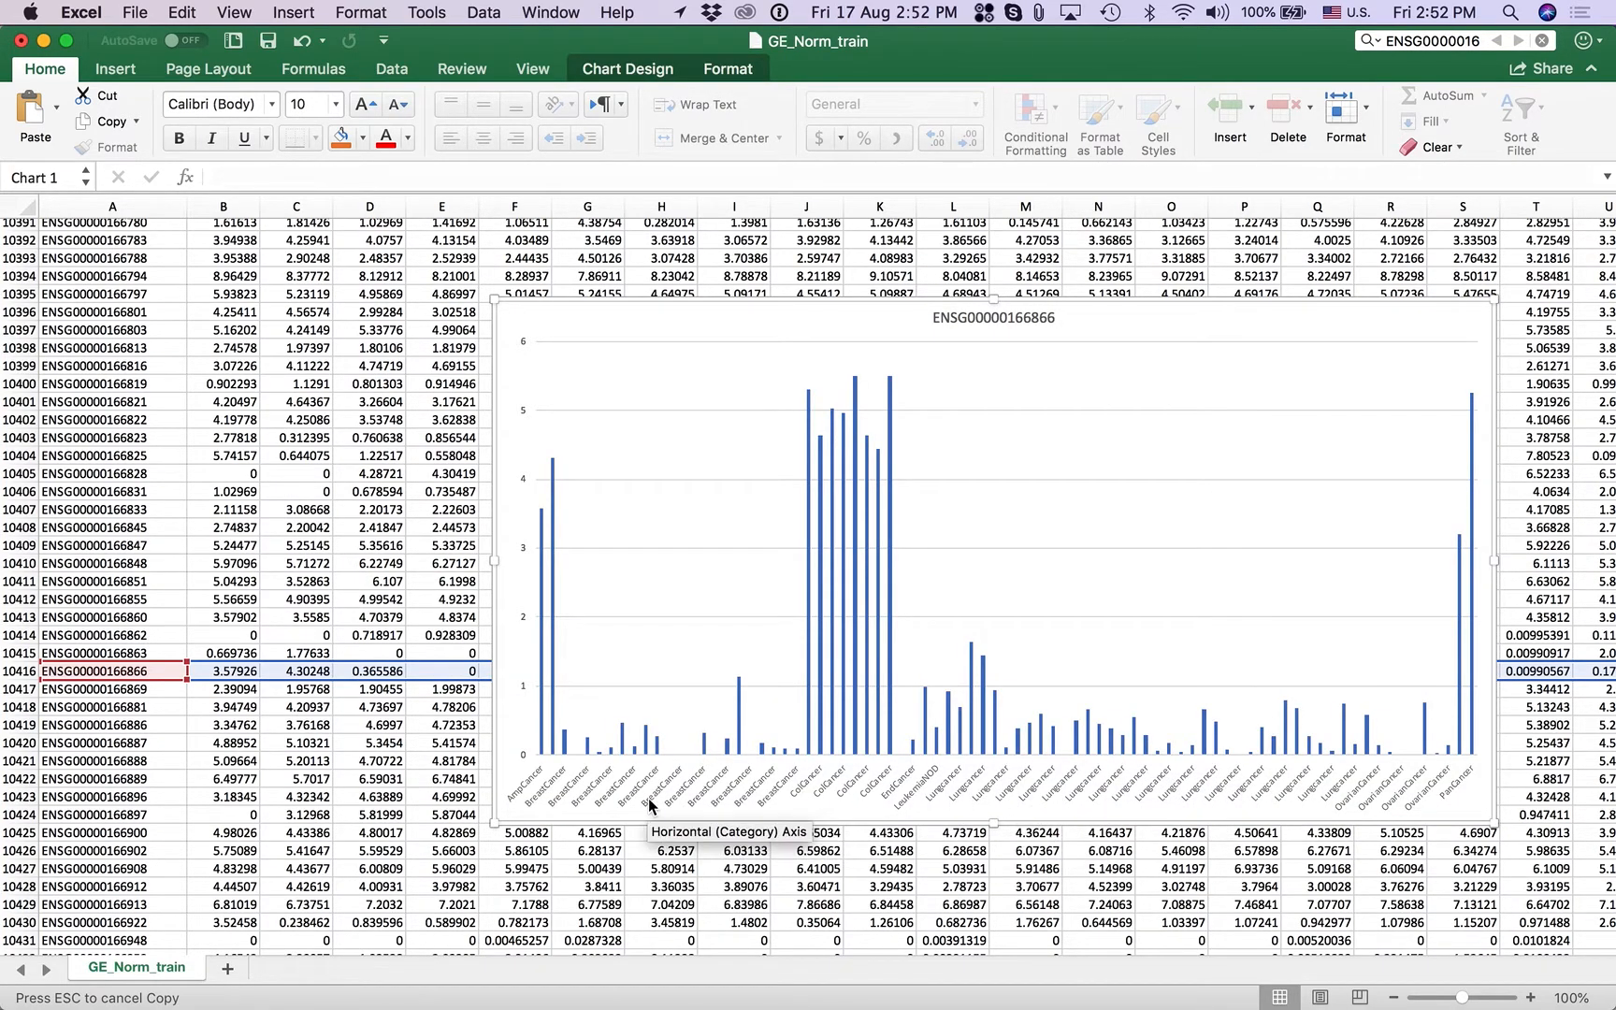
left_click_drag(492, 559, 215, 533)
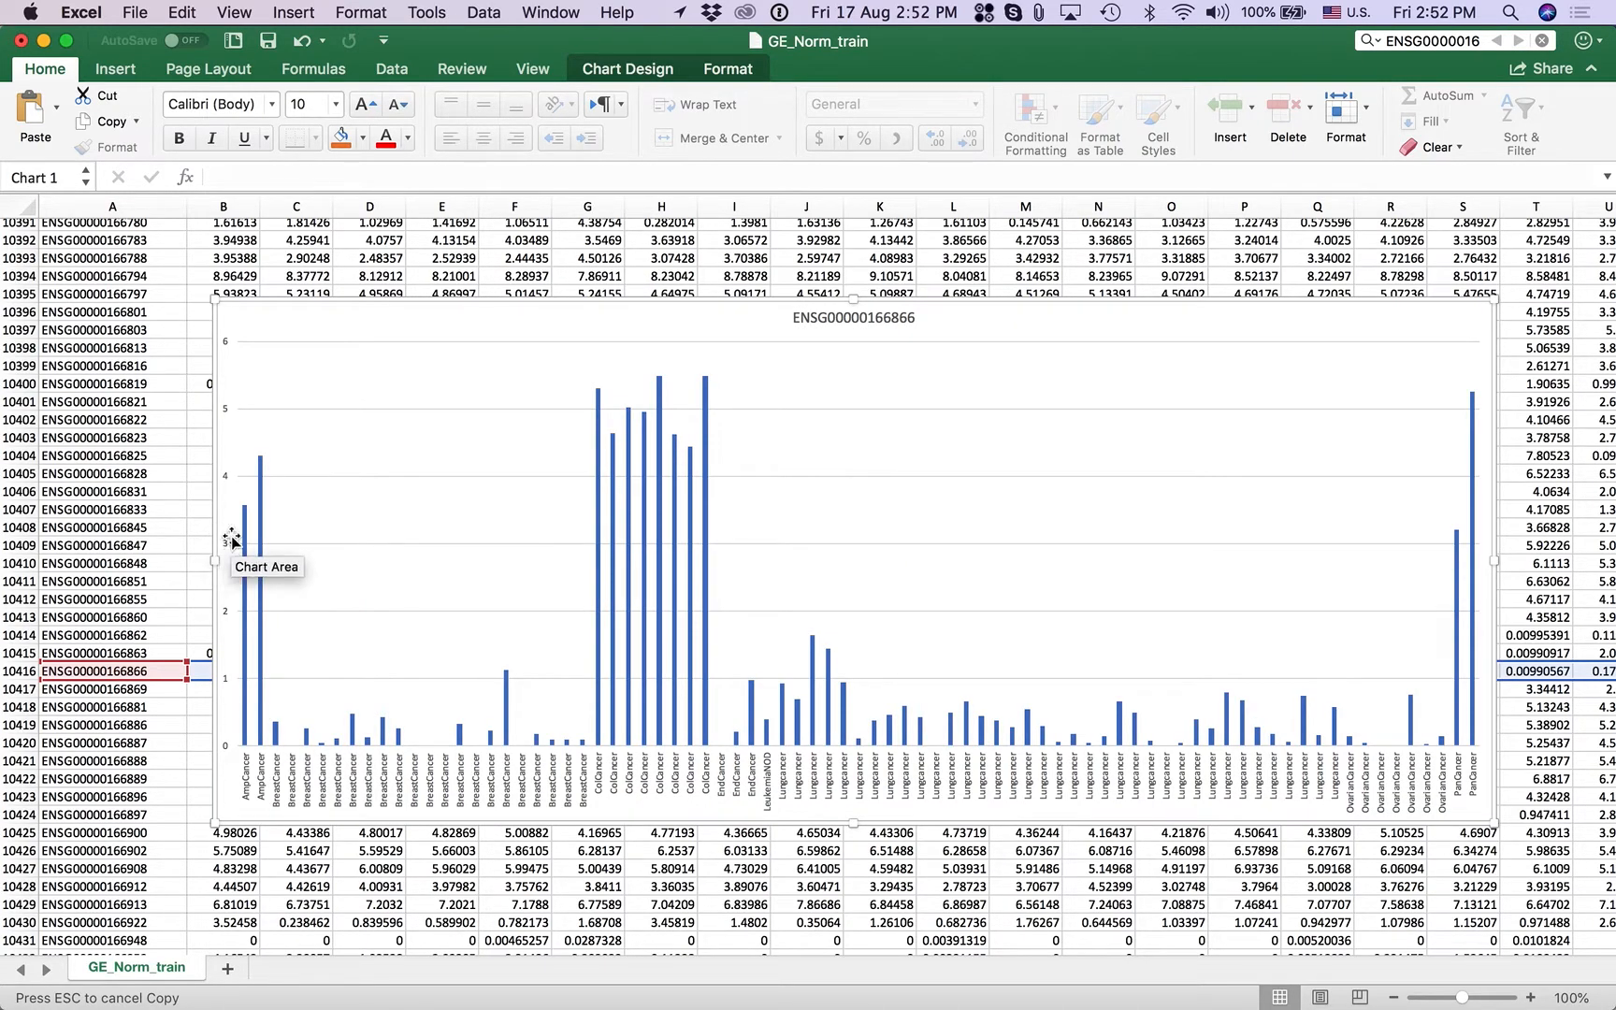
mouse_move(664, 699)
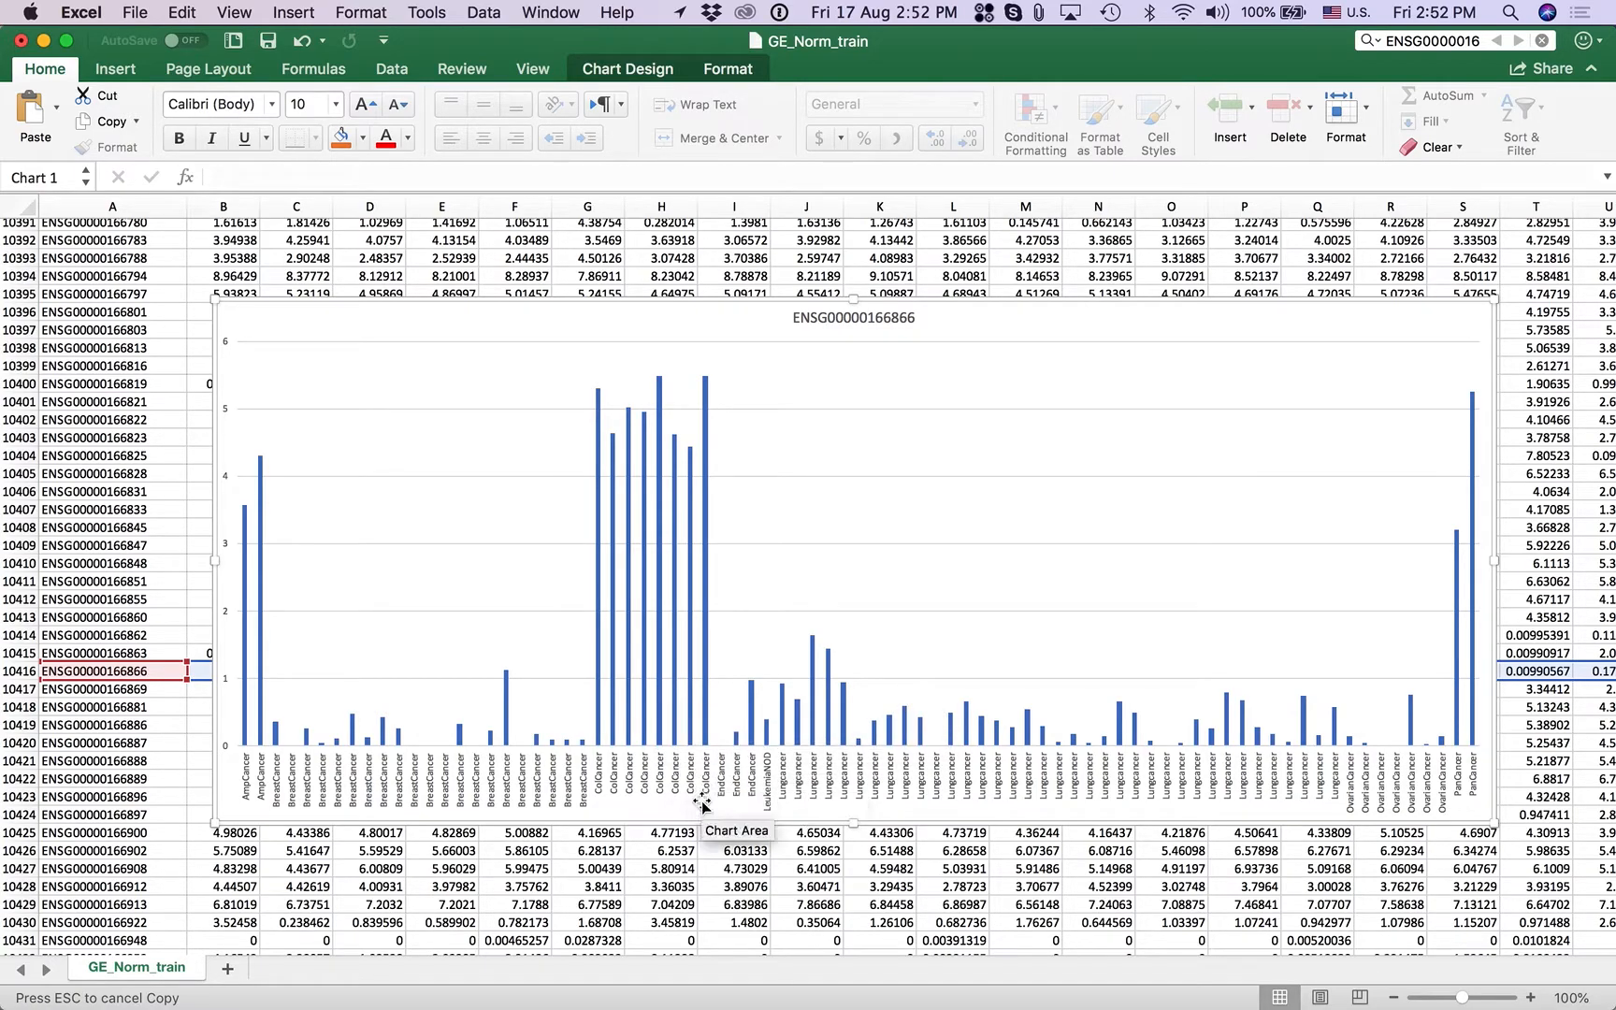
mouse_move(639, 449)
mouse_move(708, 460)
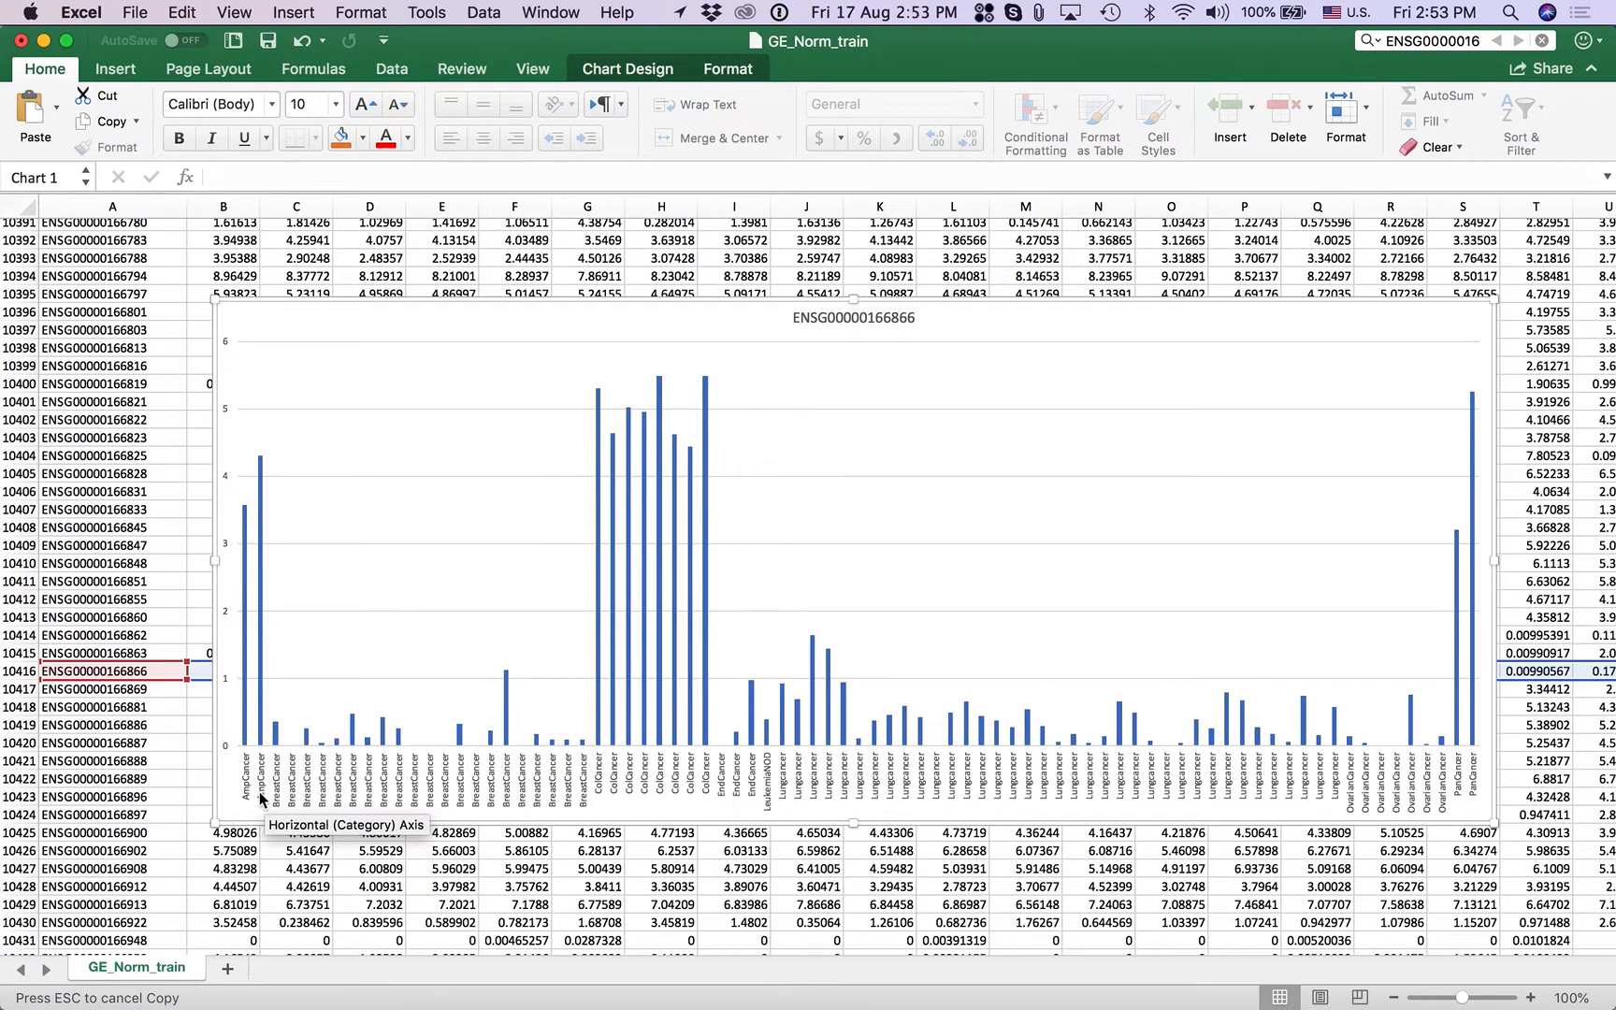
mouse_move(256, 467)
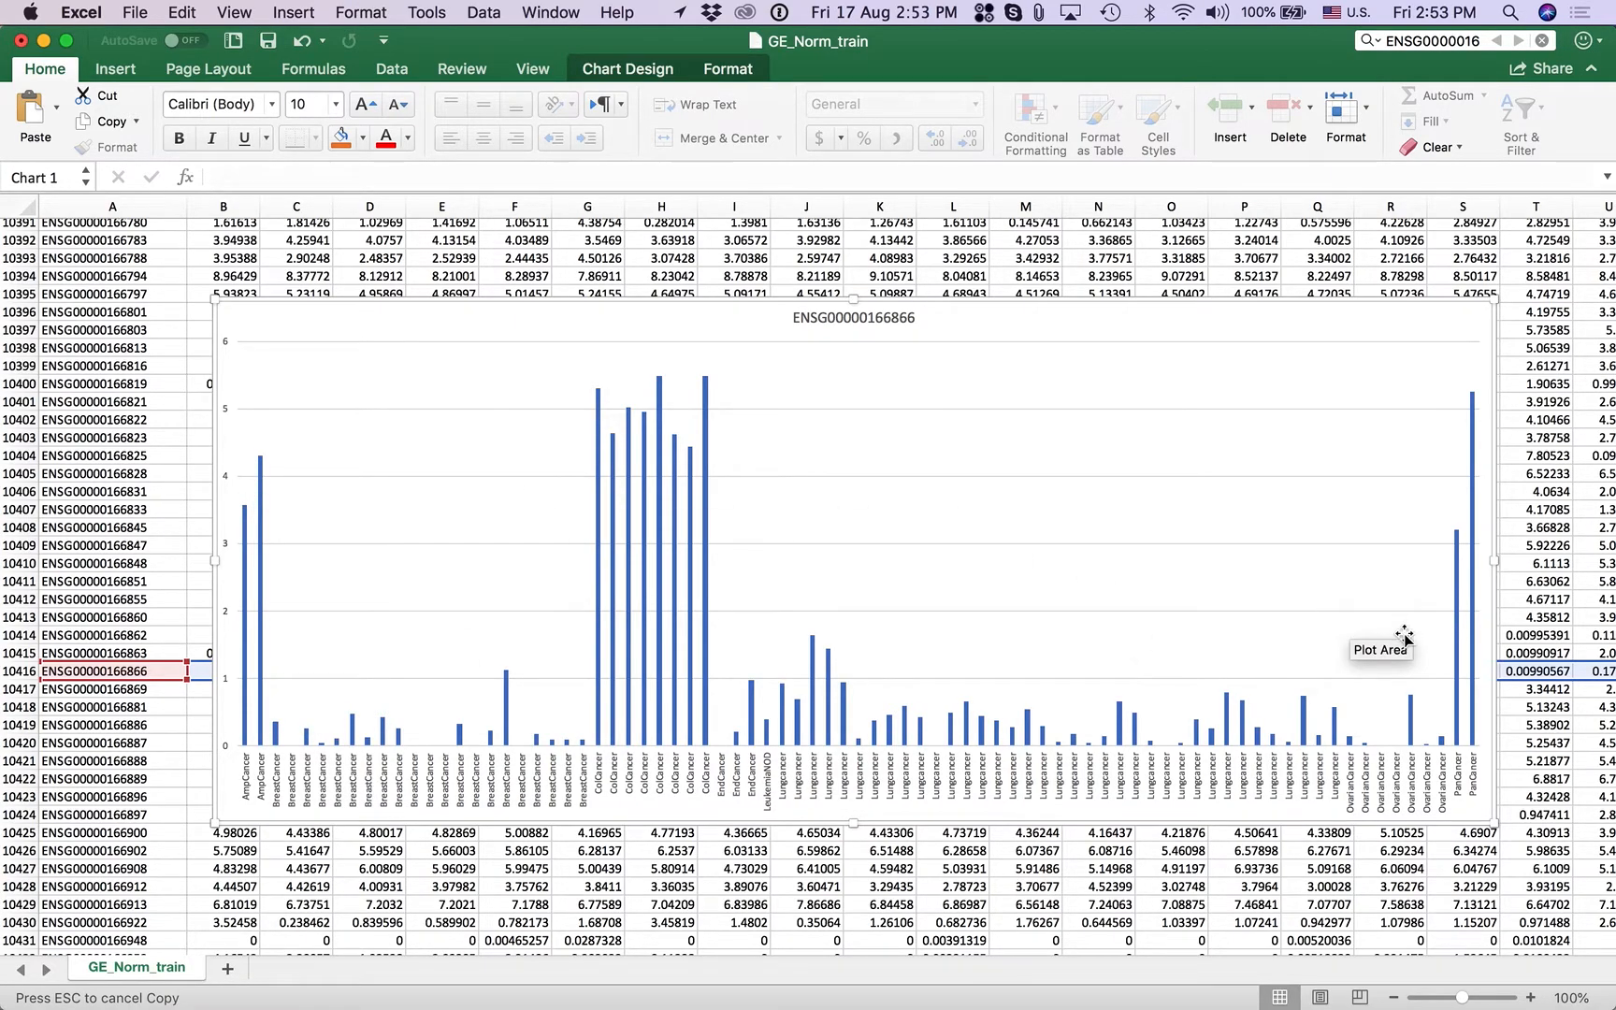
mouse_move(1477, 499)
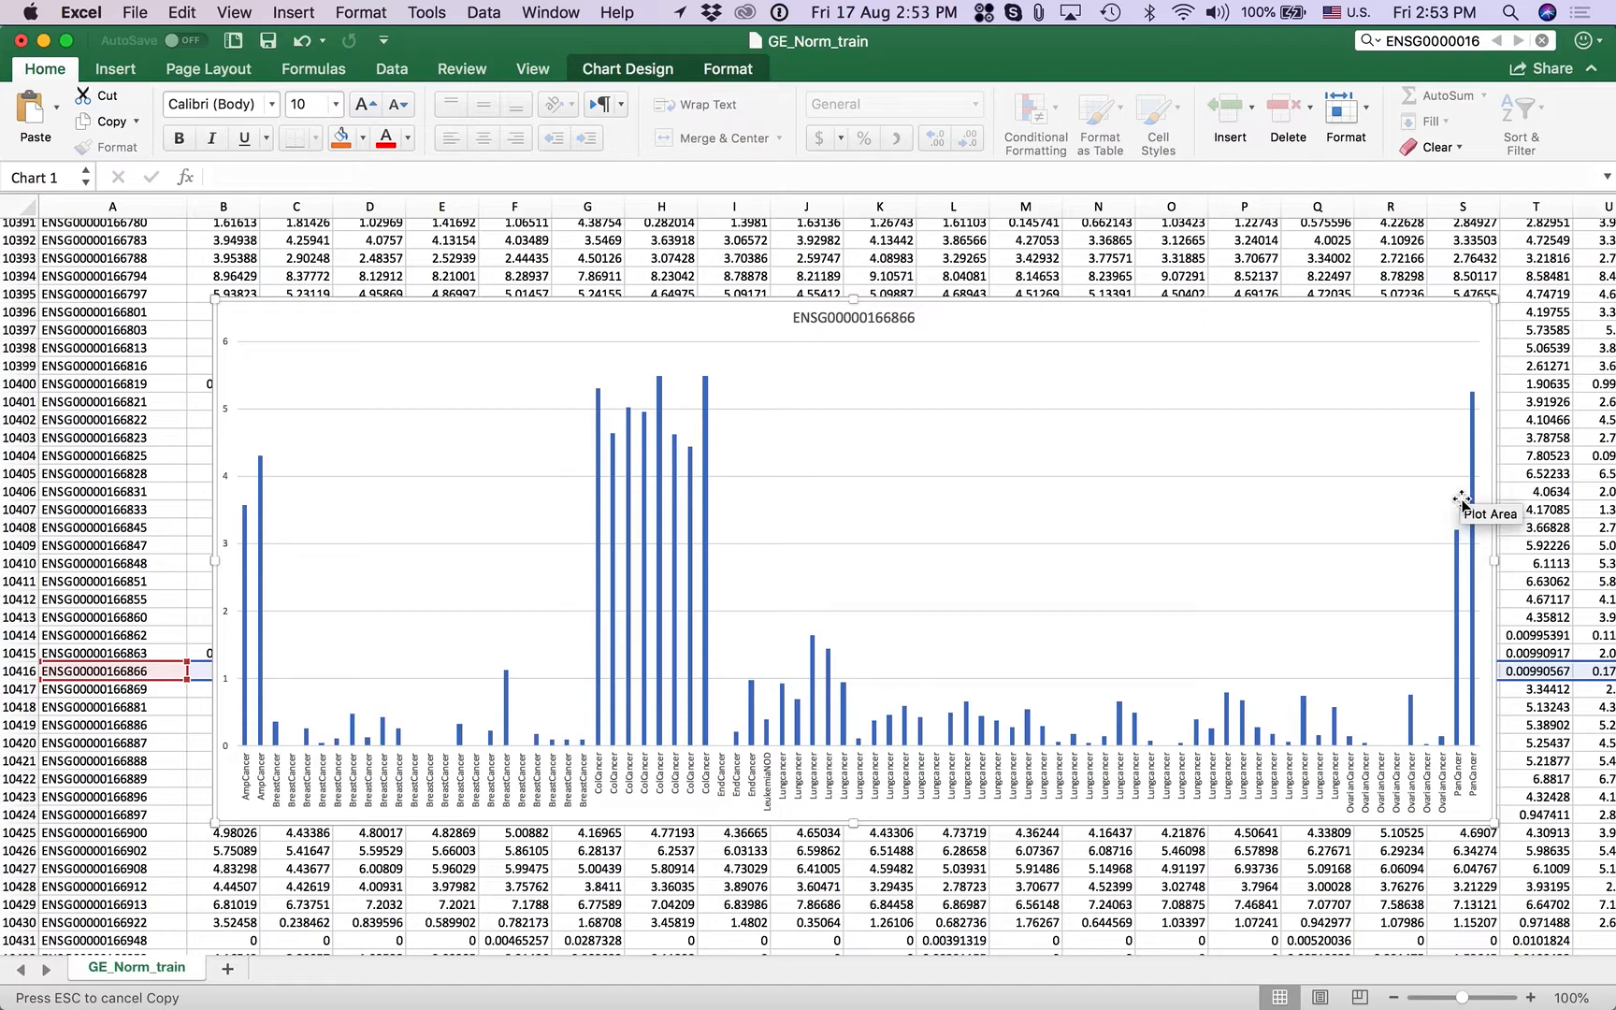